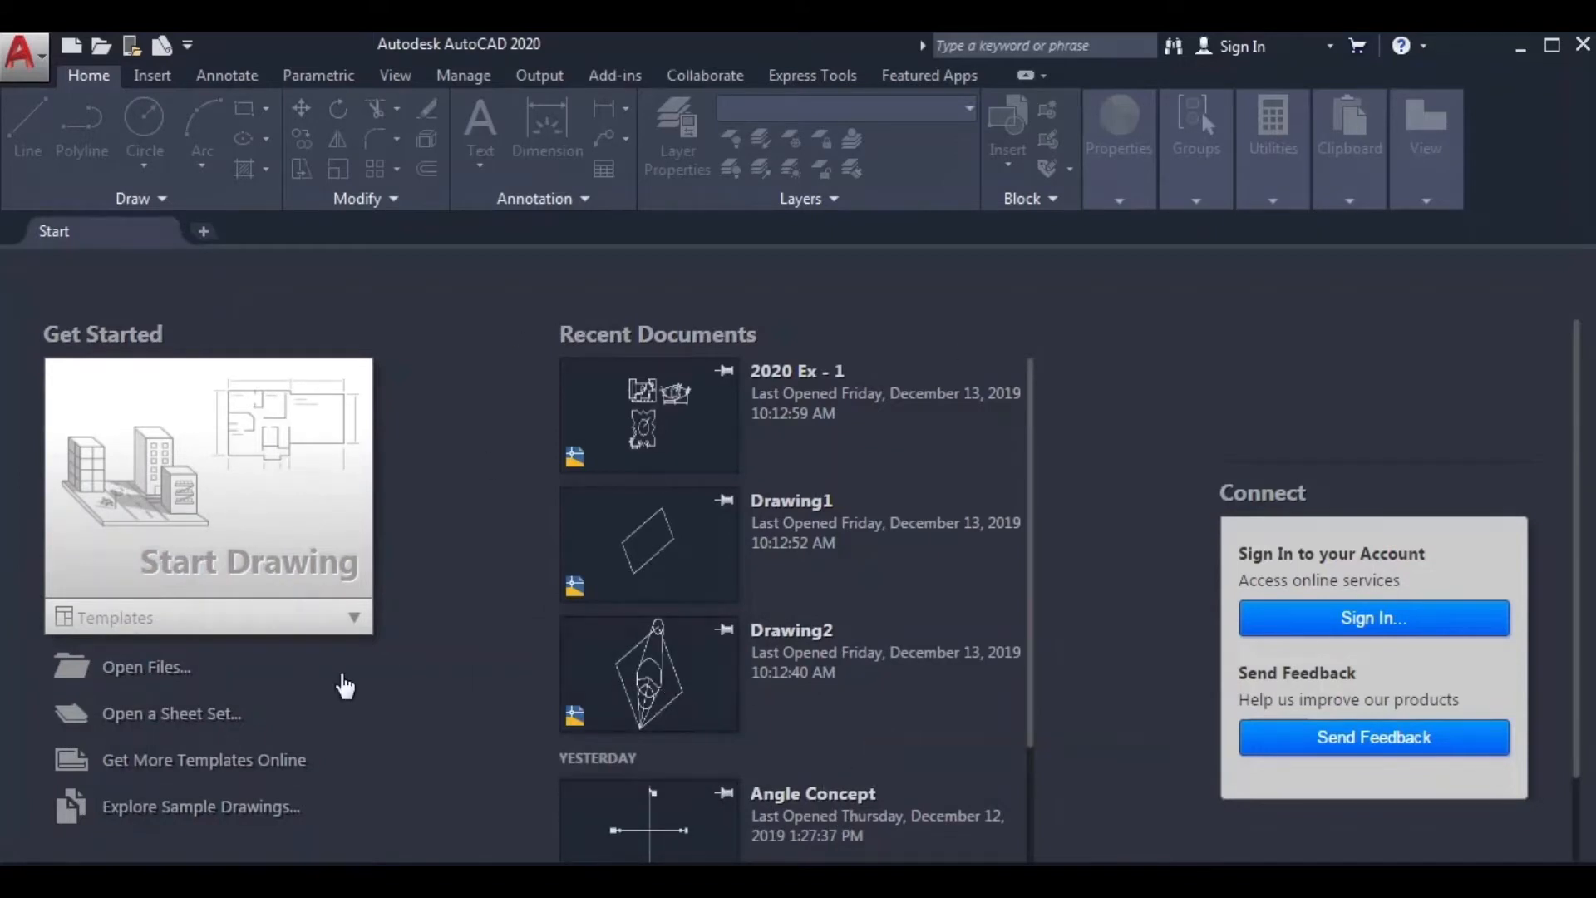
Create a new drawing from the metric acadiso.dwt template.
click(355, 619)
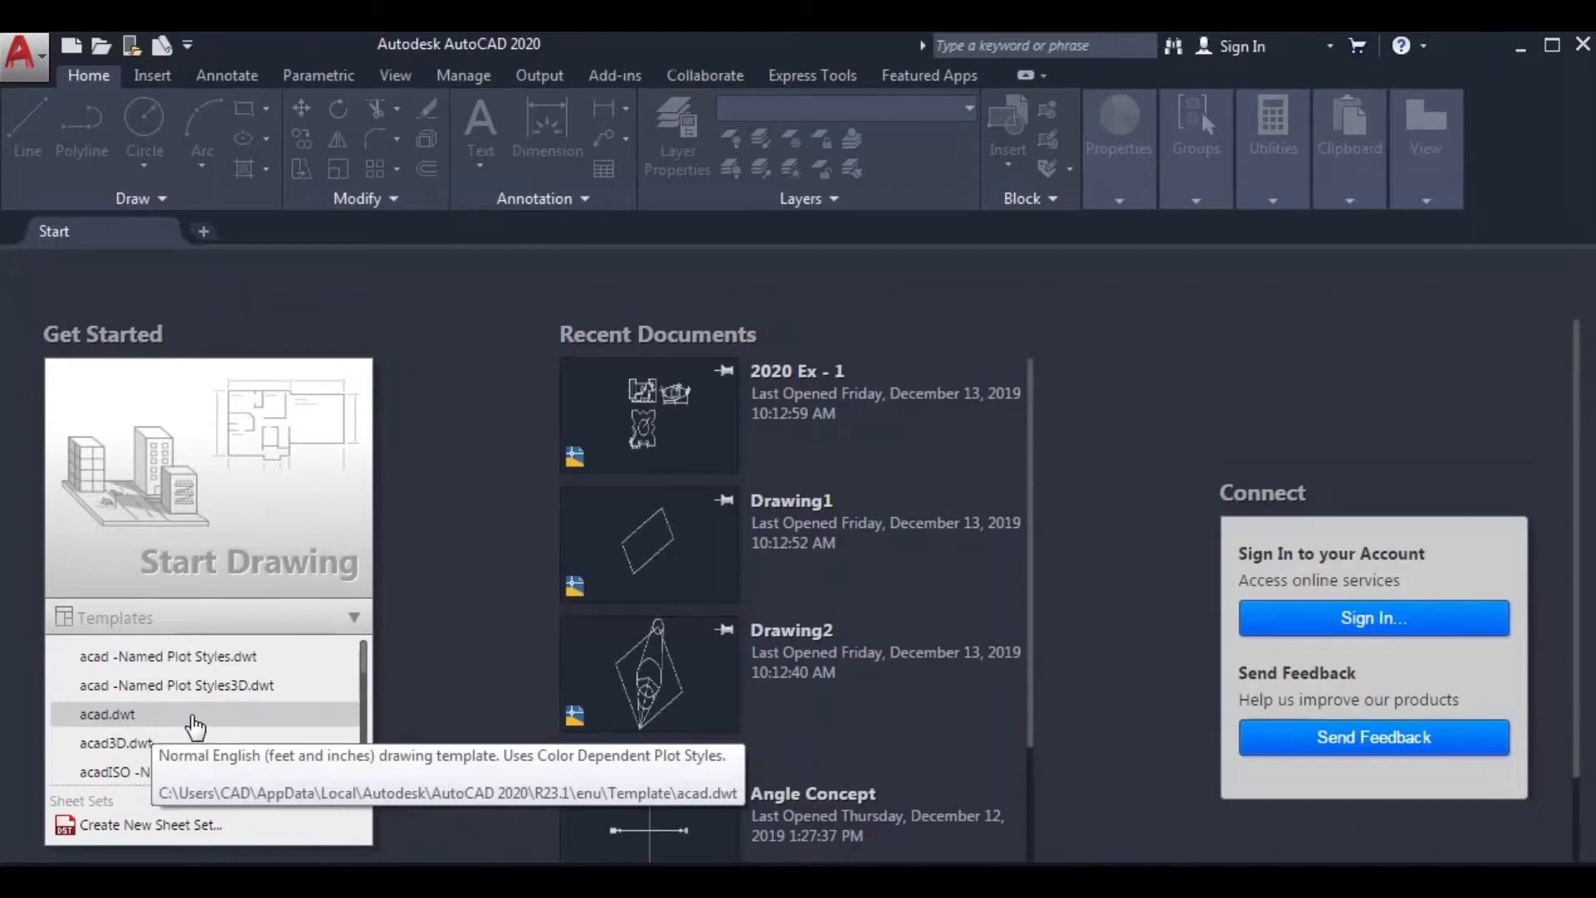
scroll(195, 727, down, 2)
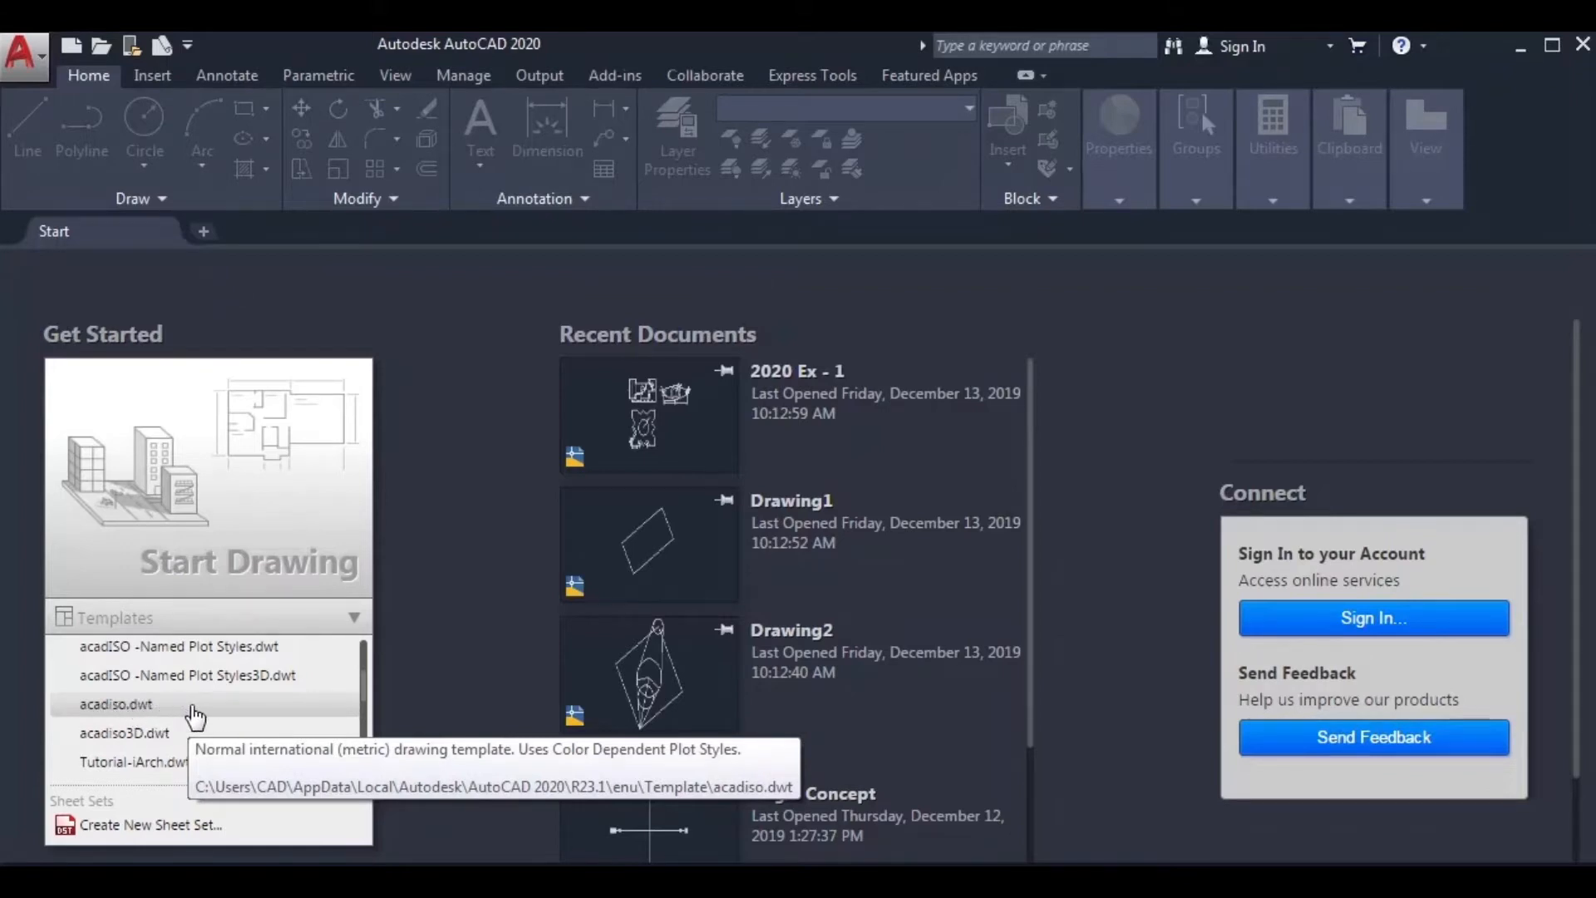
click(152, 712)
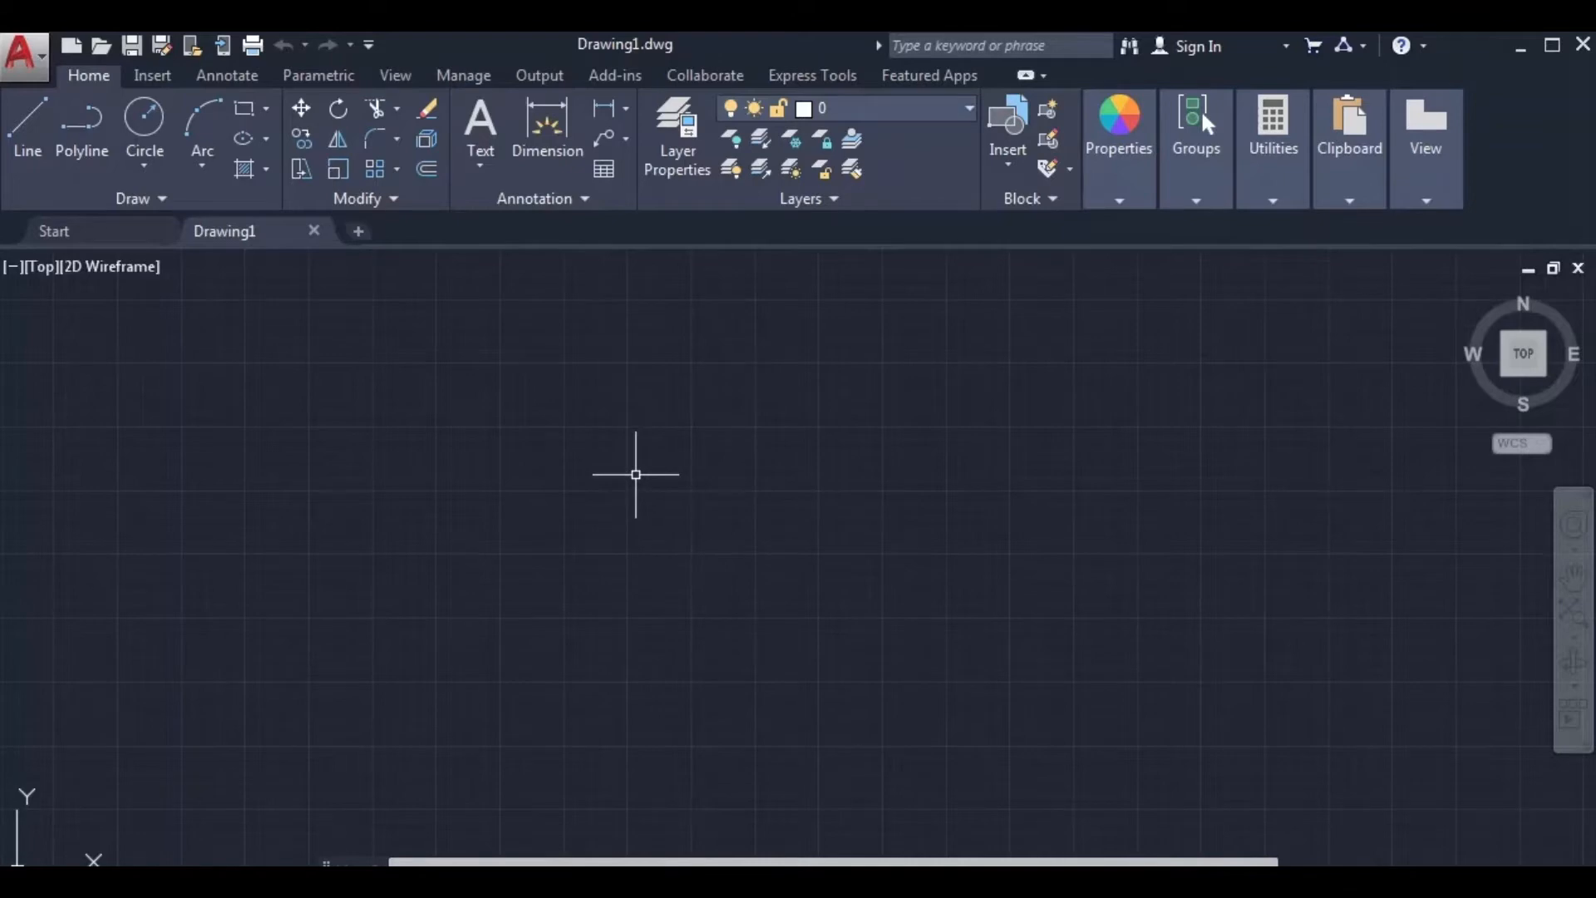
Open the drawing units settings with the UNITS command.
text(UN)
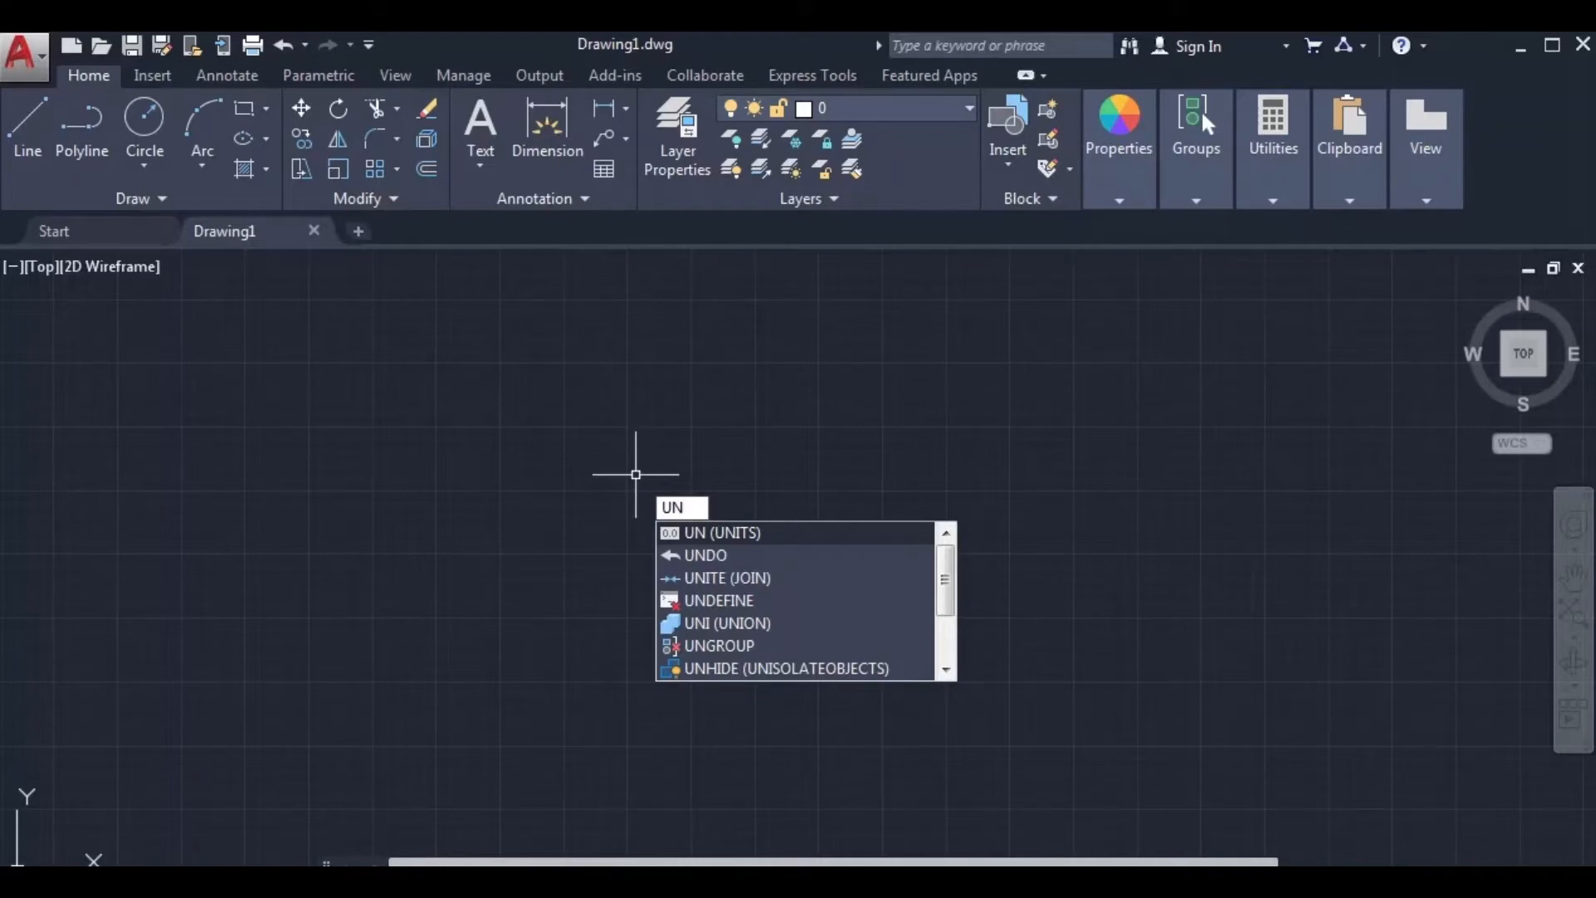
key(Return)
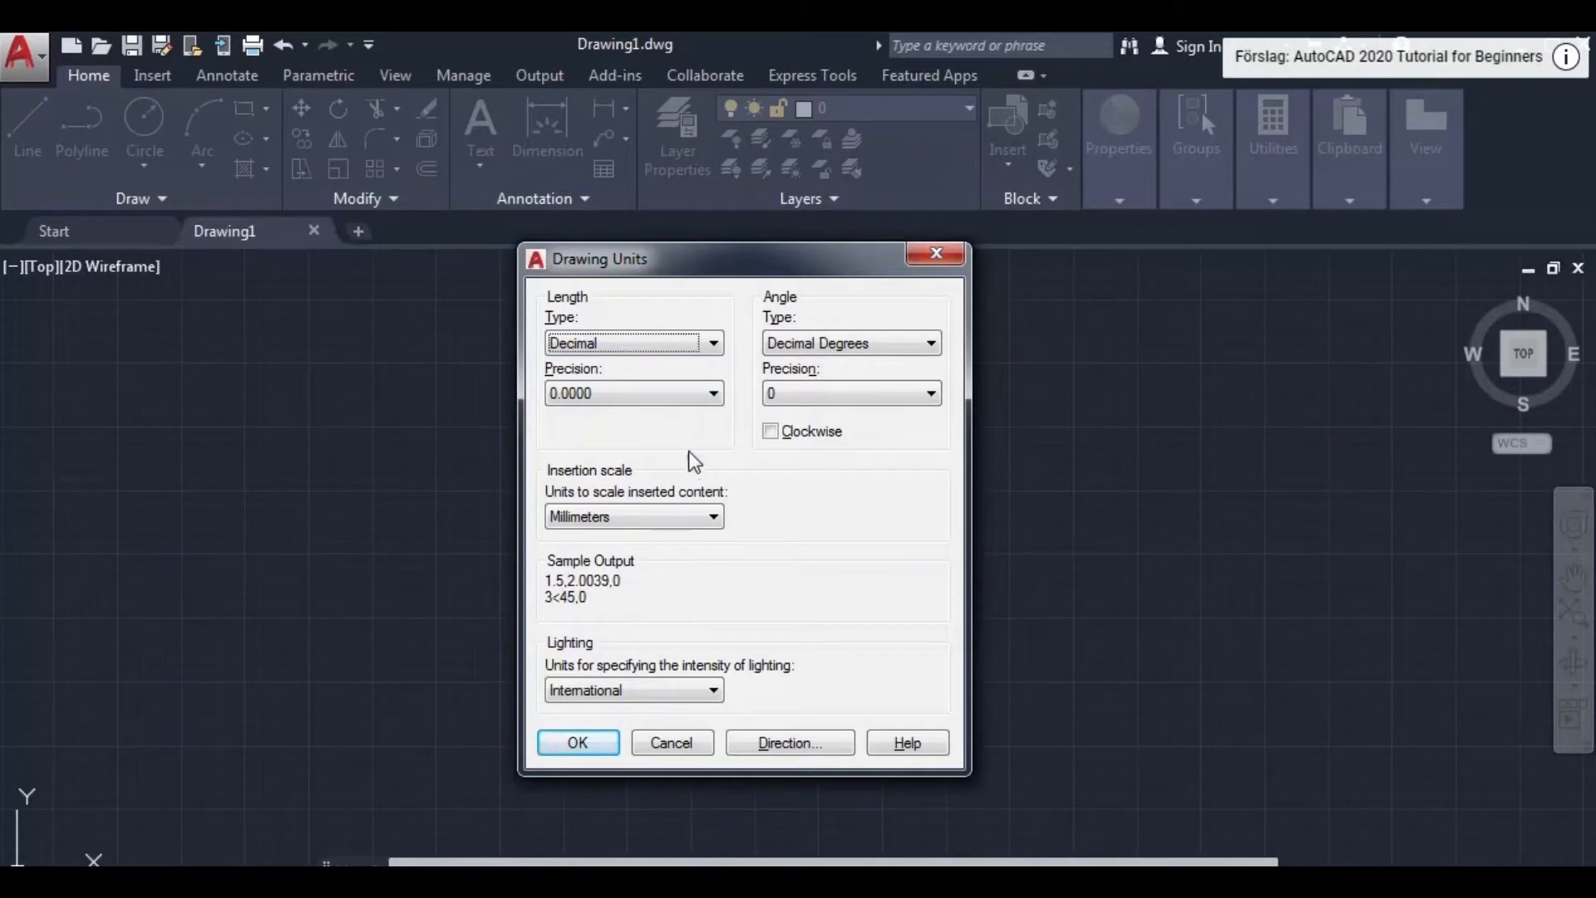
Try the Fractional and Scientific length types and return to Decimal with 0.0000 precision.
click(713, 344)
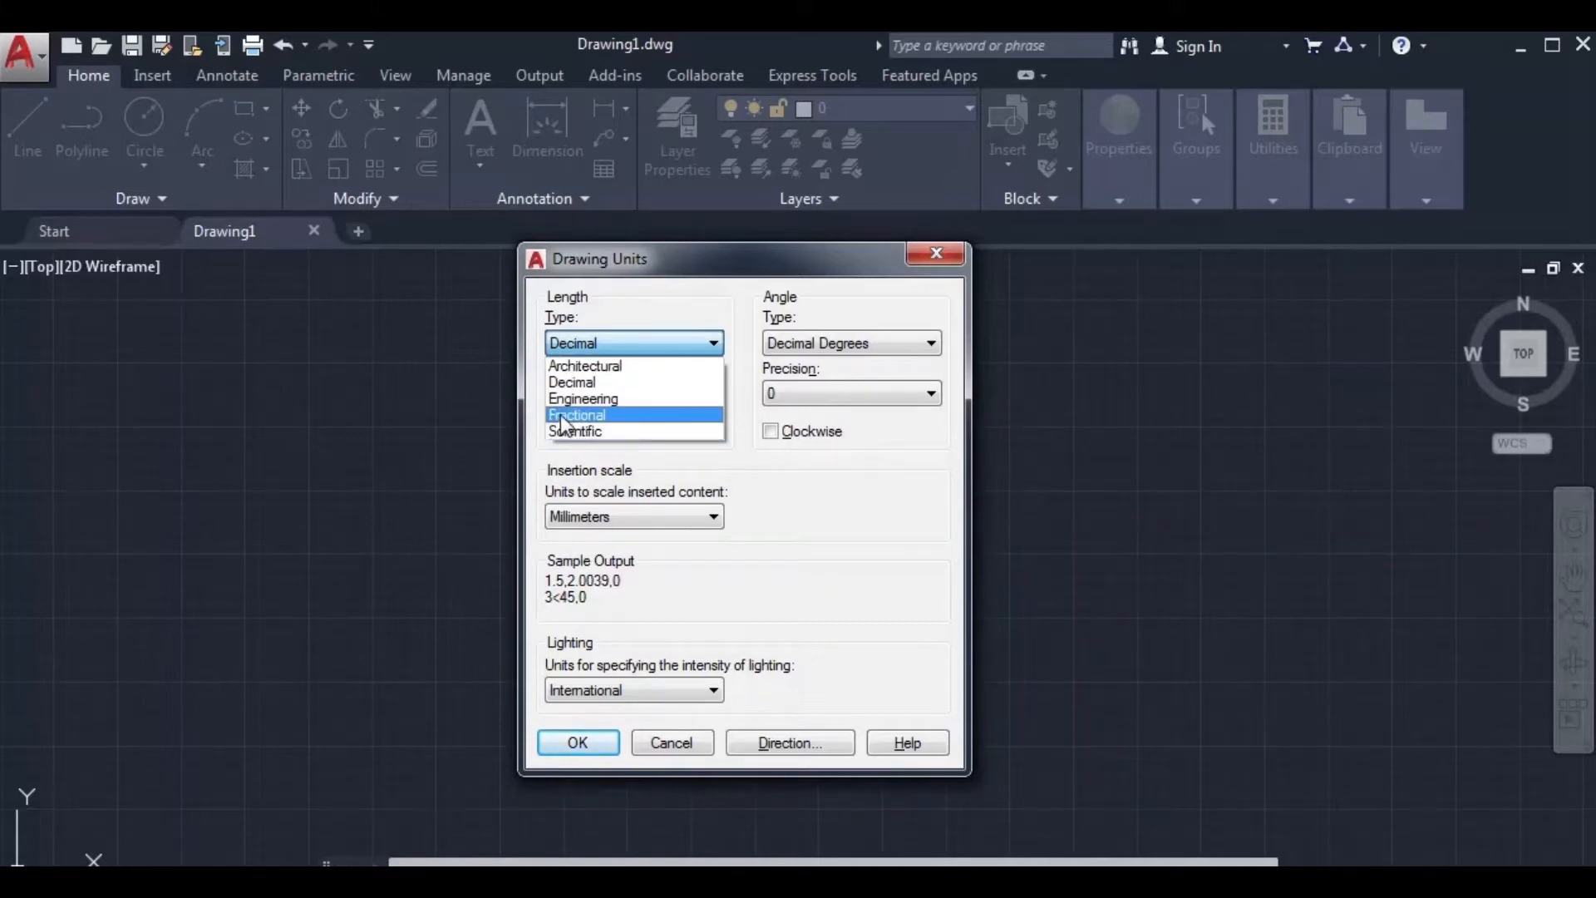
click(591, 416)
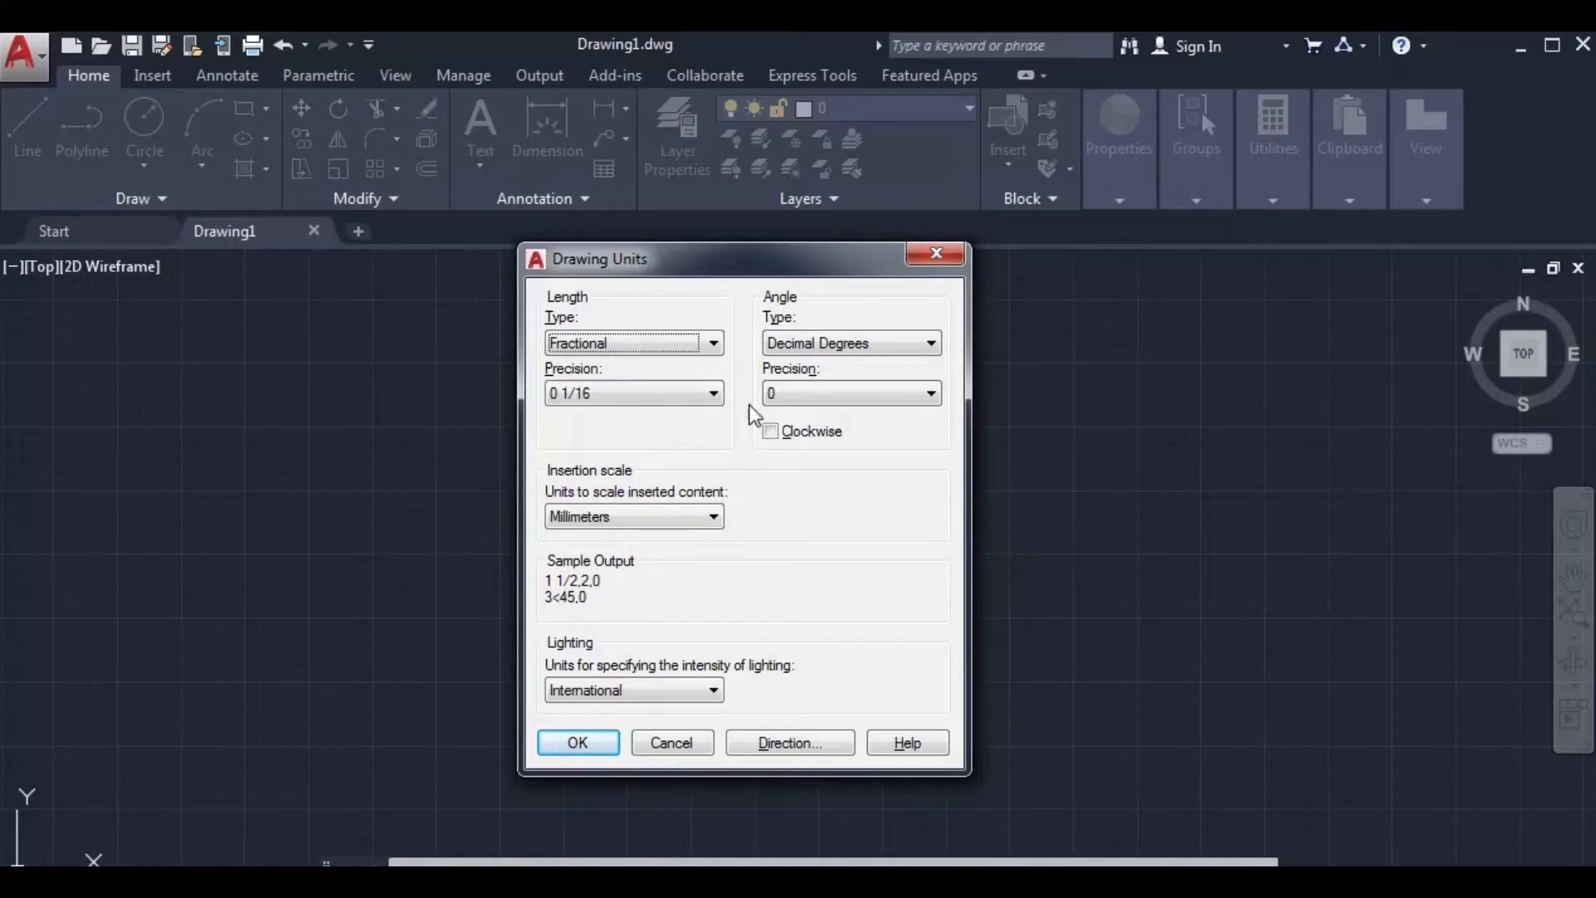
click(713, 344)
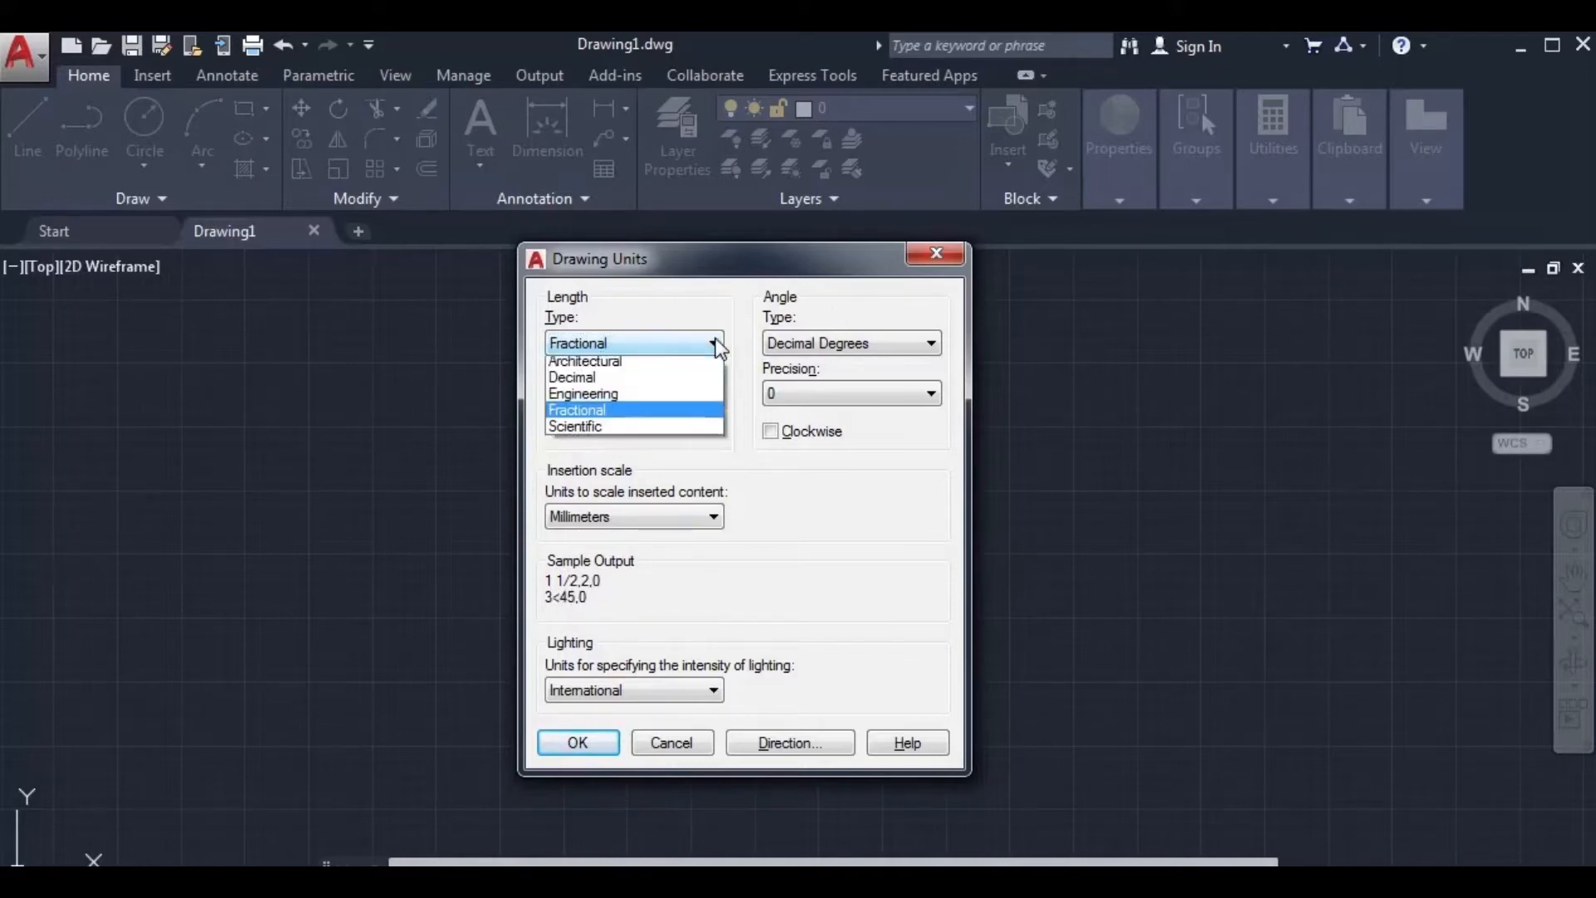
click(615, 431)
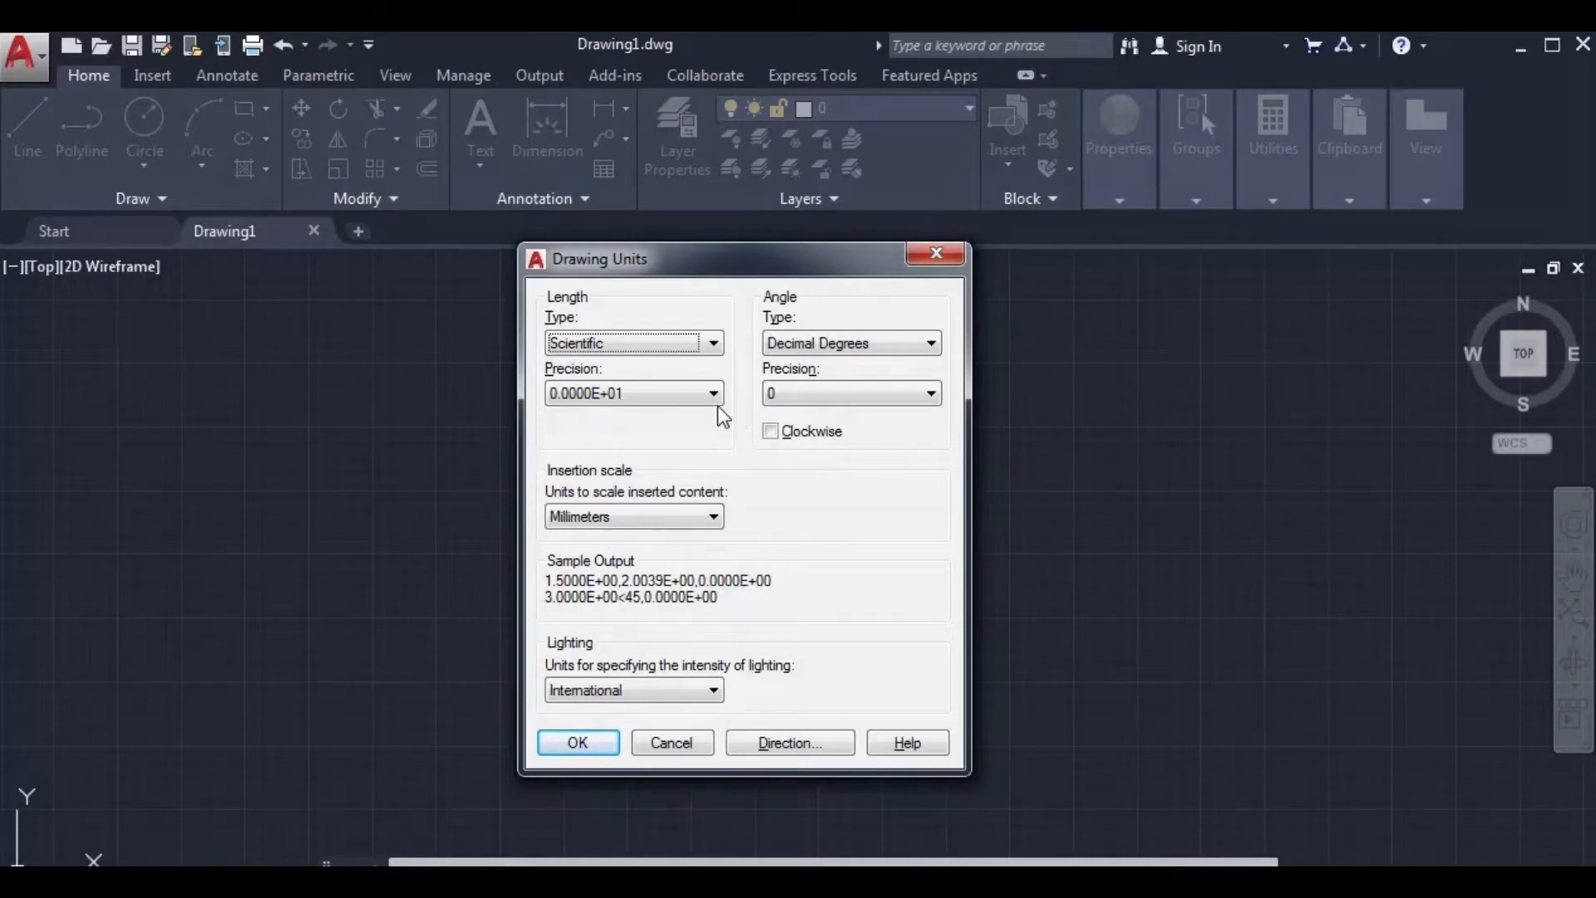
click(716, 344)
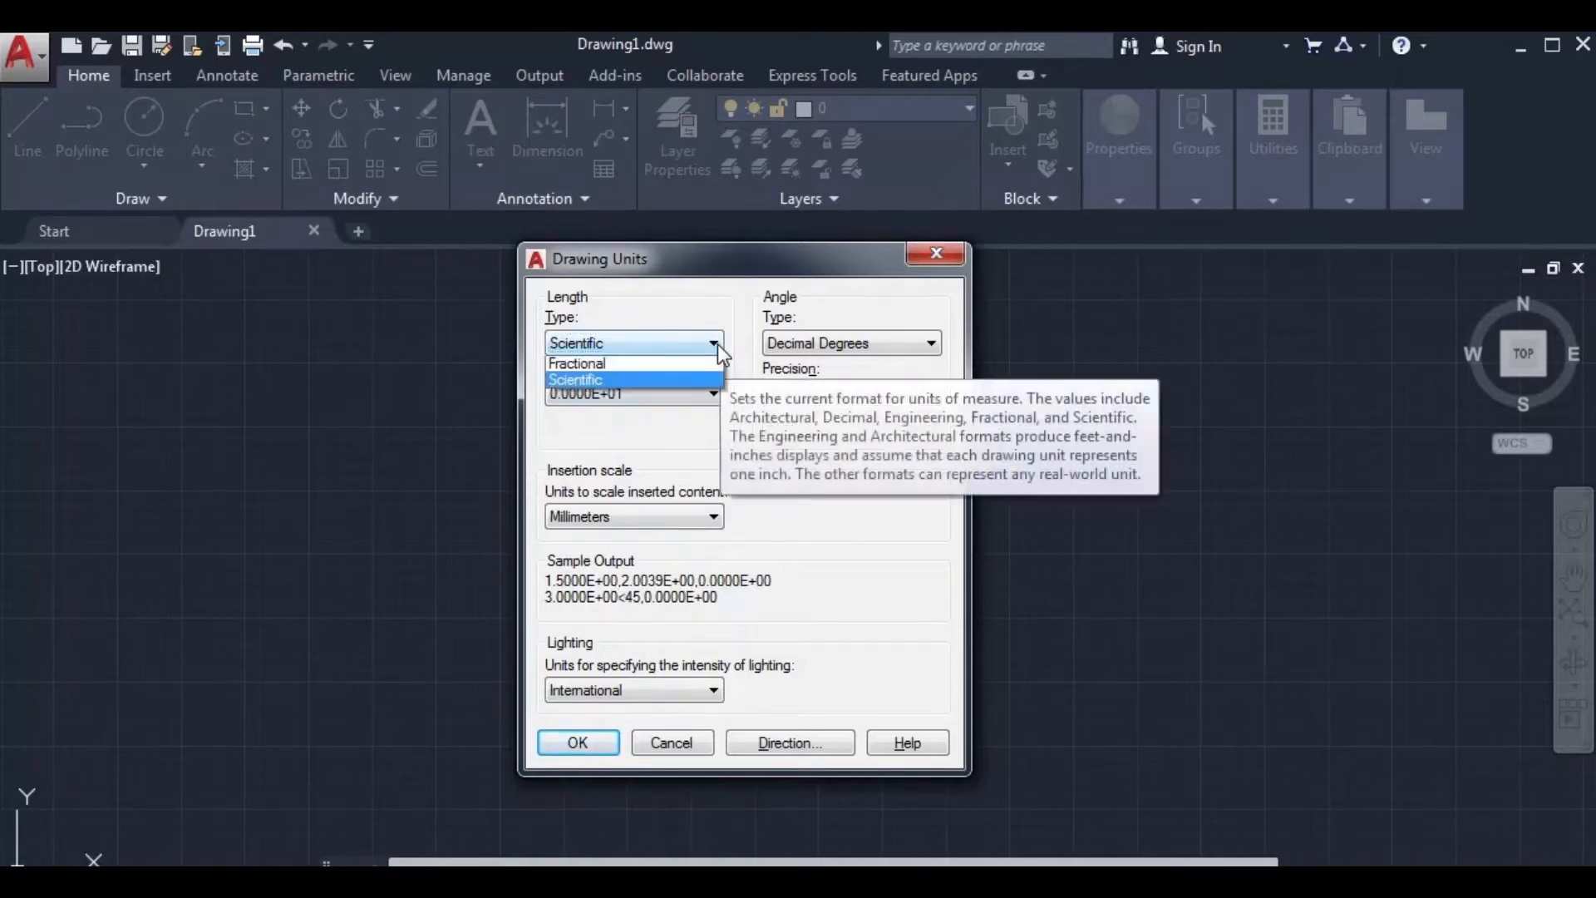
click(619, 384)
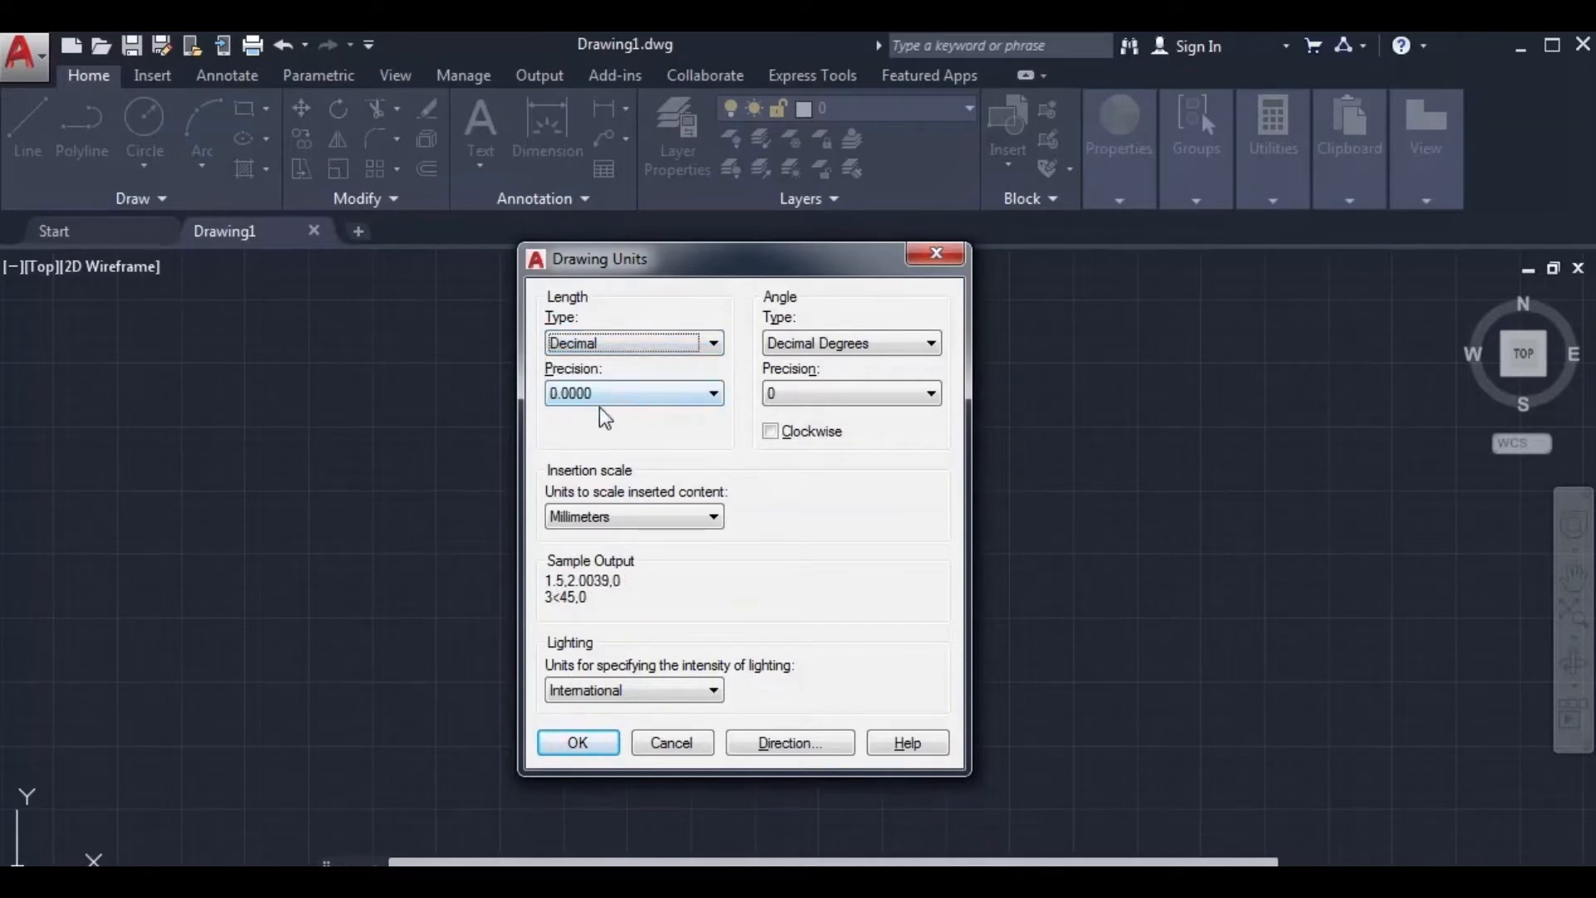
click(715, 393)
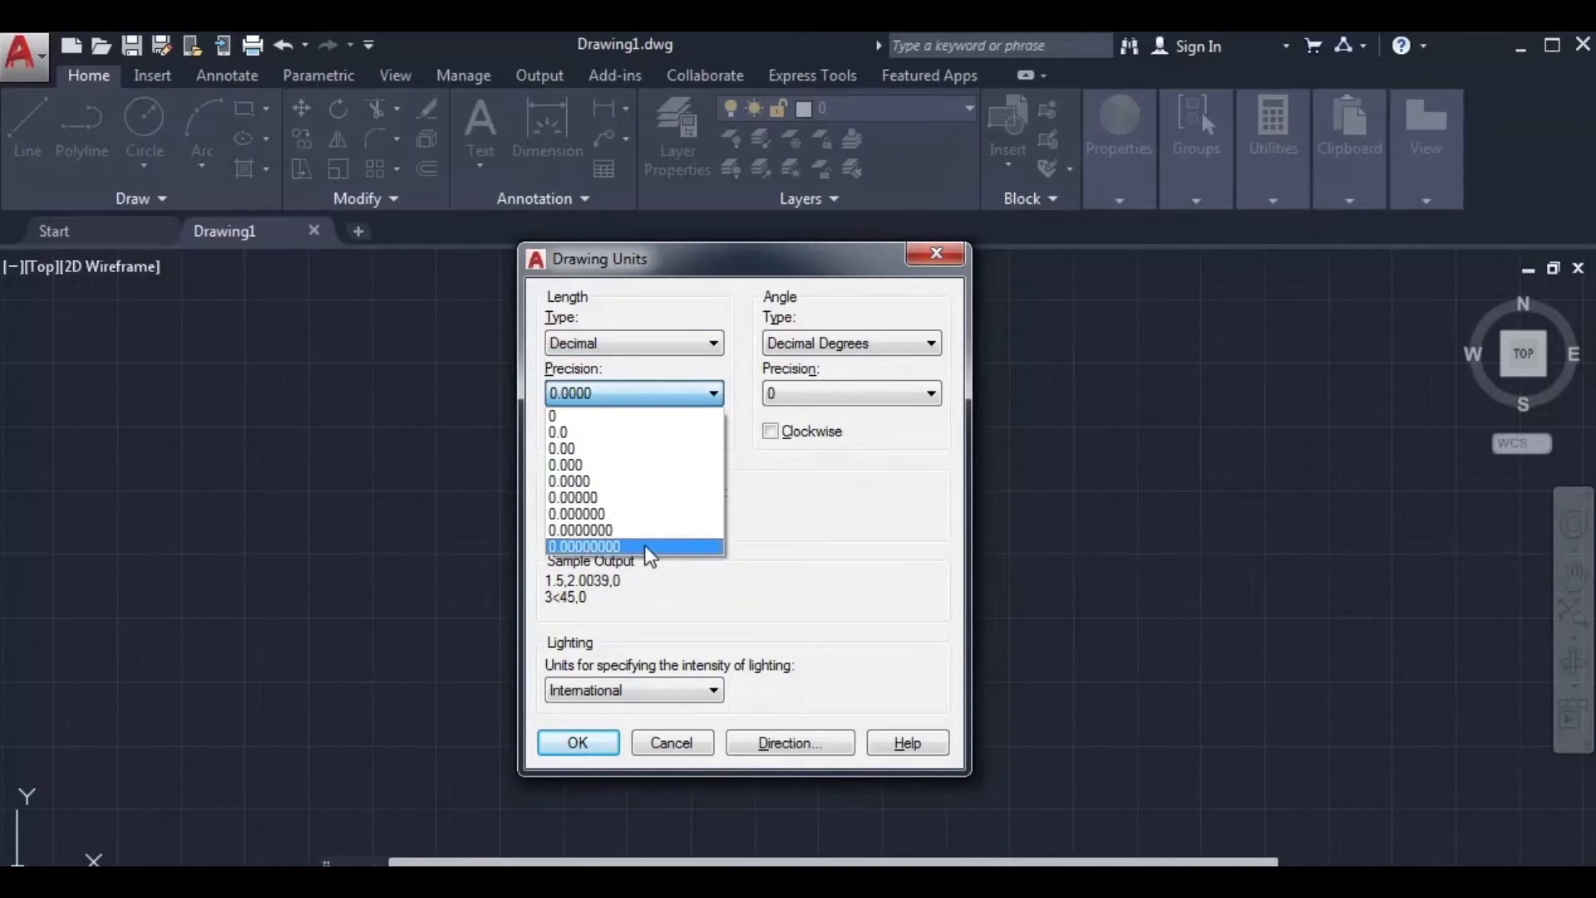
click(805, 509)
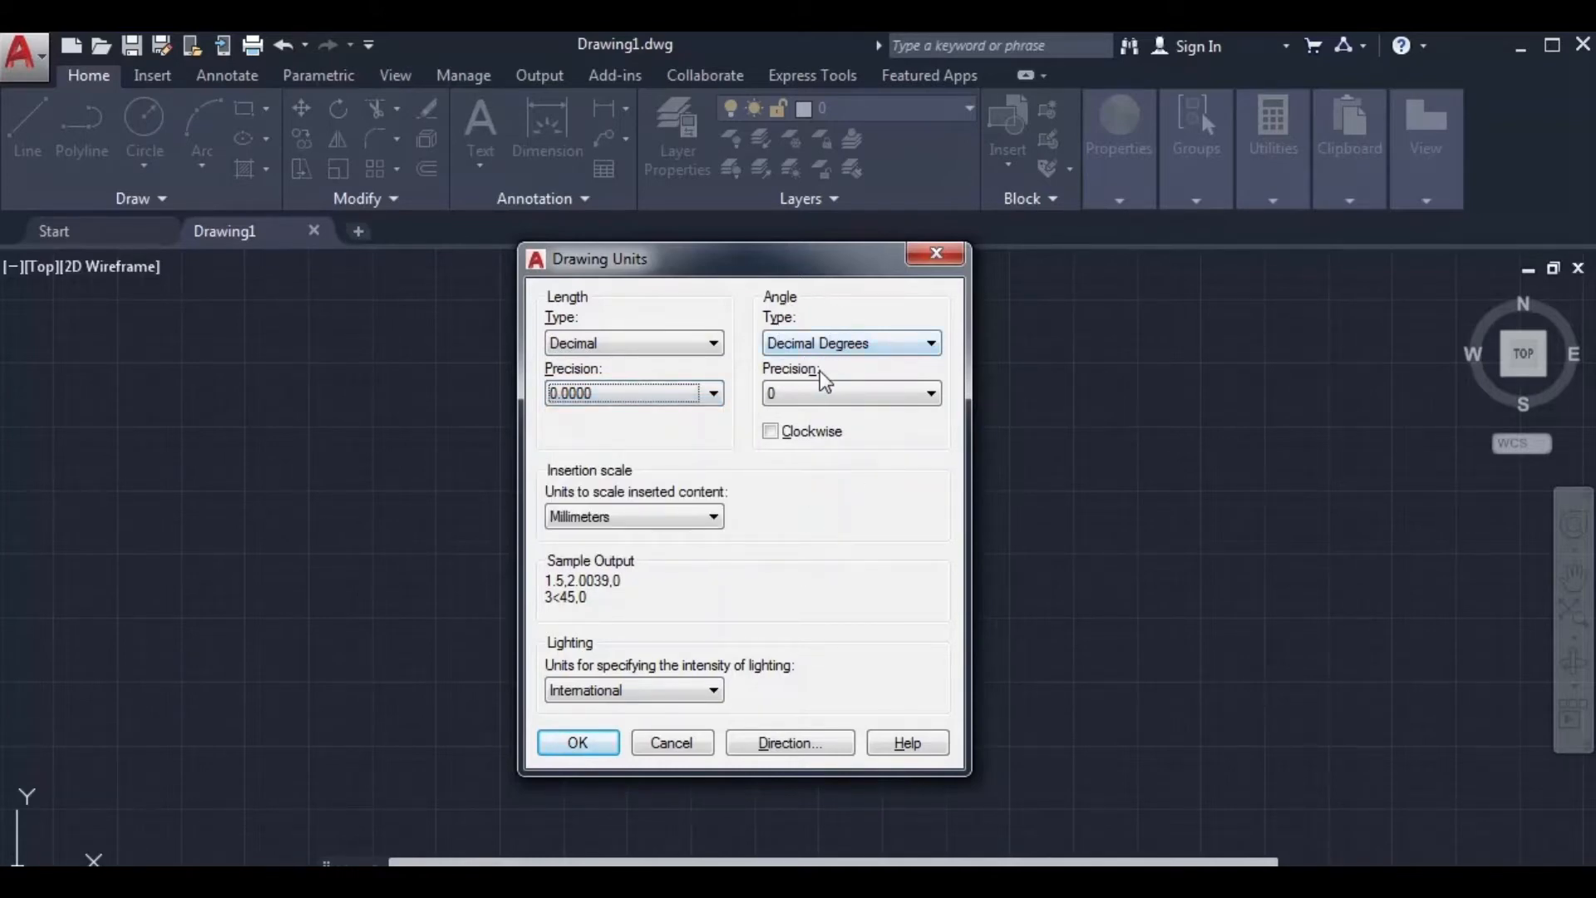
Set angles to Decimal Degrees with 0.00 precision and the insertion scale to Millimeters, and apply the units.
click(933, 346)
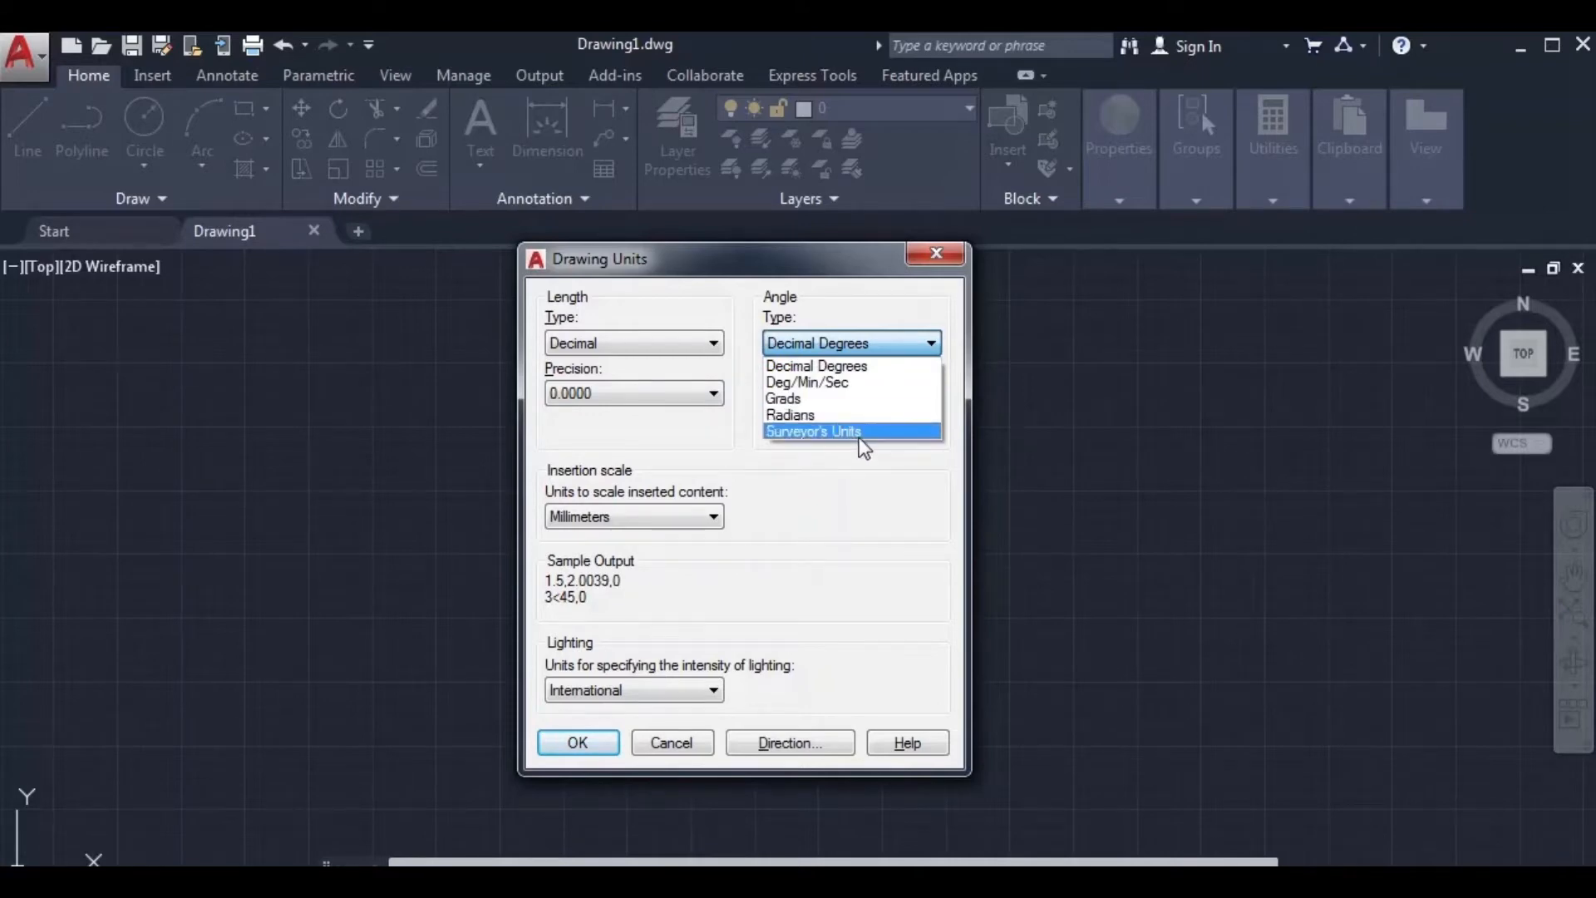
click(875, 369)
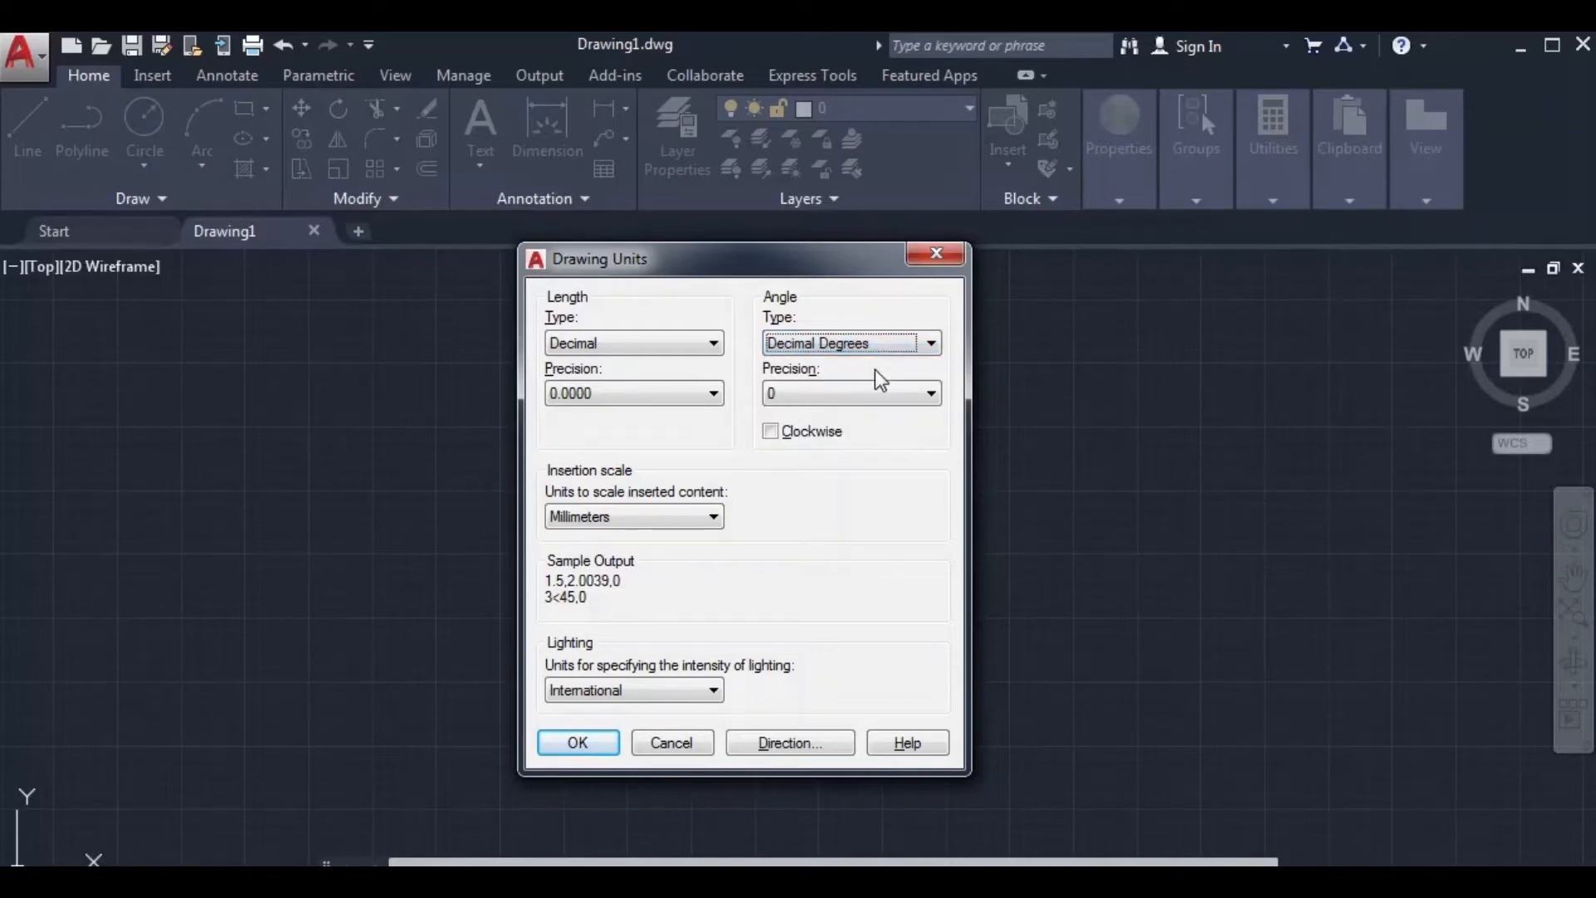
click(933, 393)
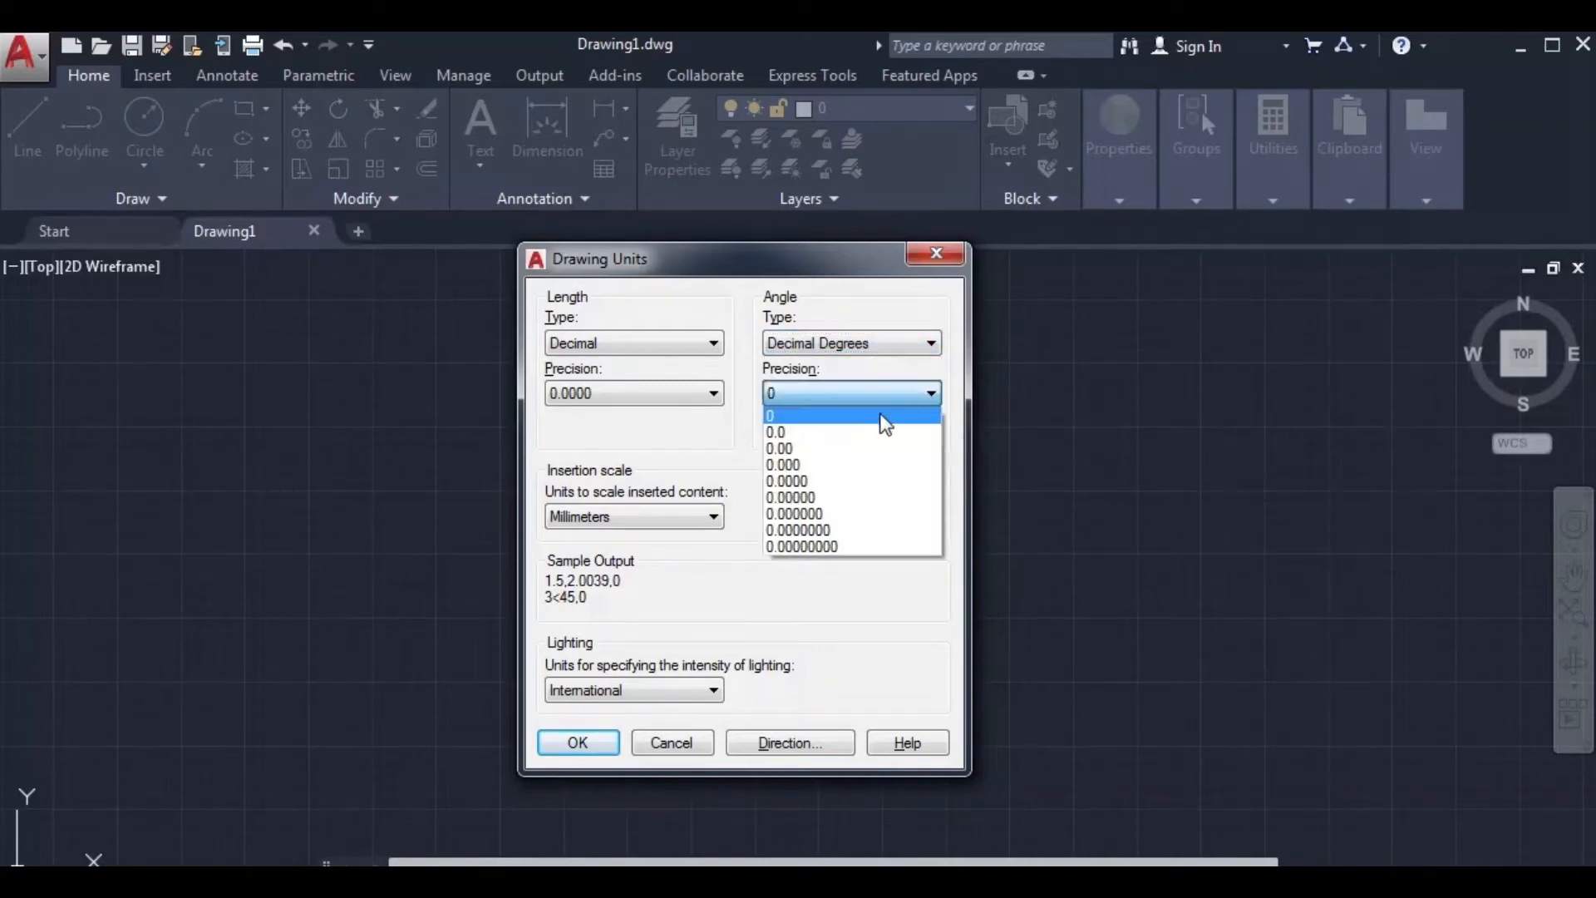
click(803, 447)
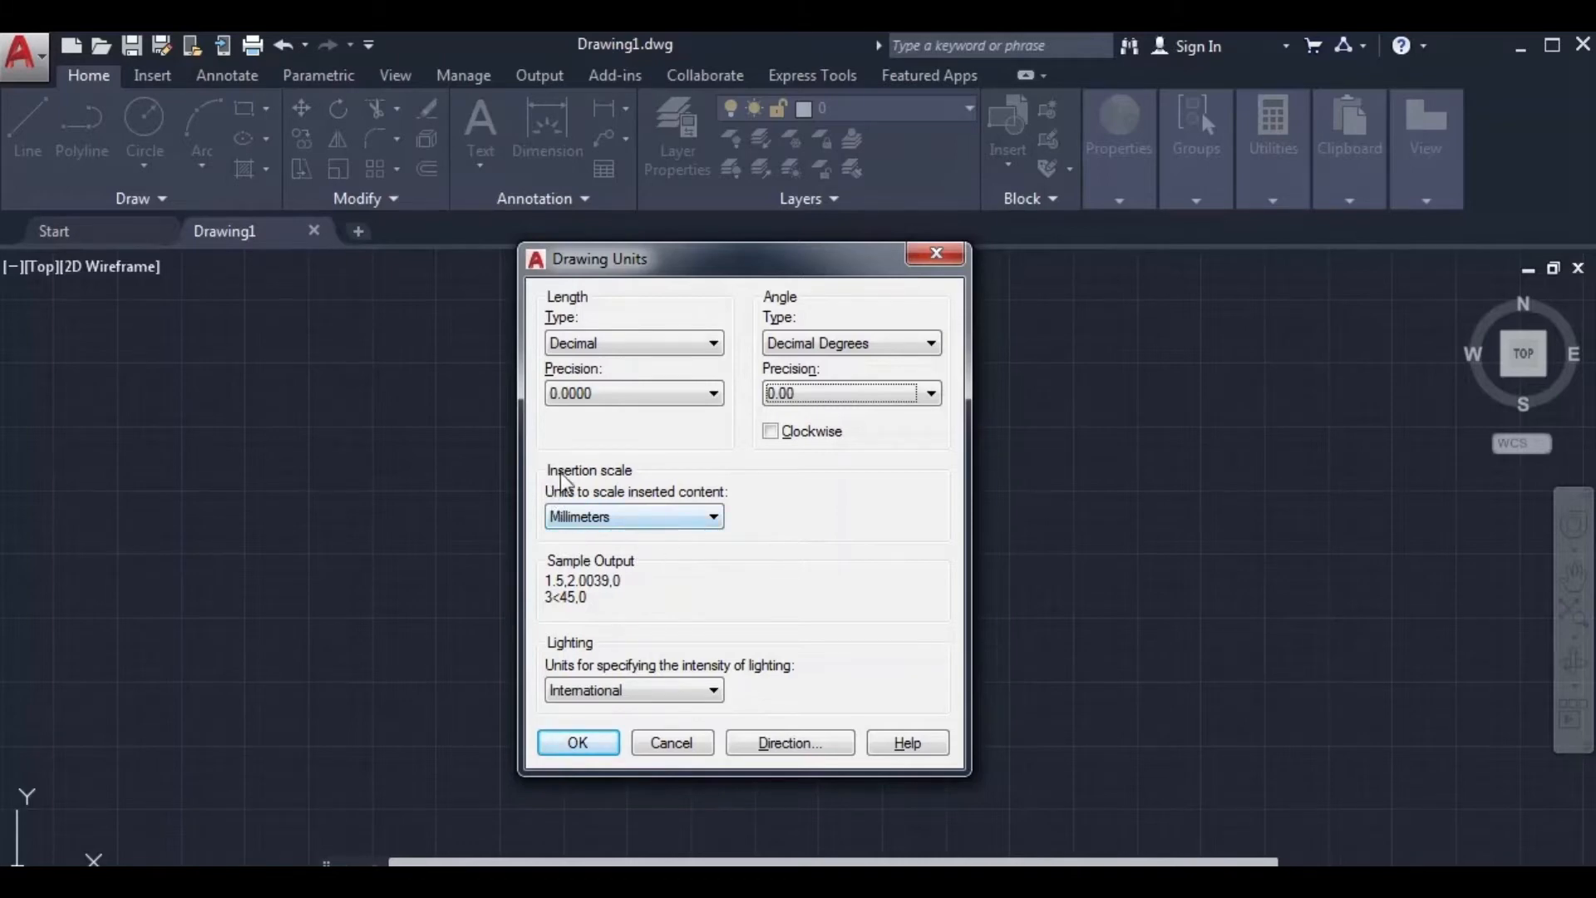
click(715, 517)
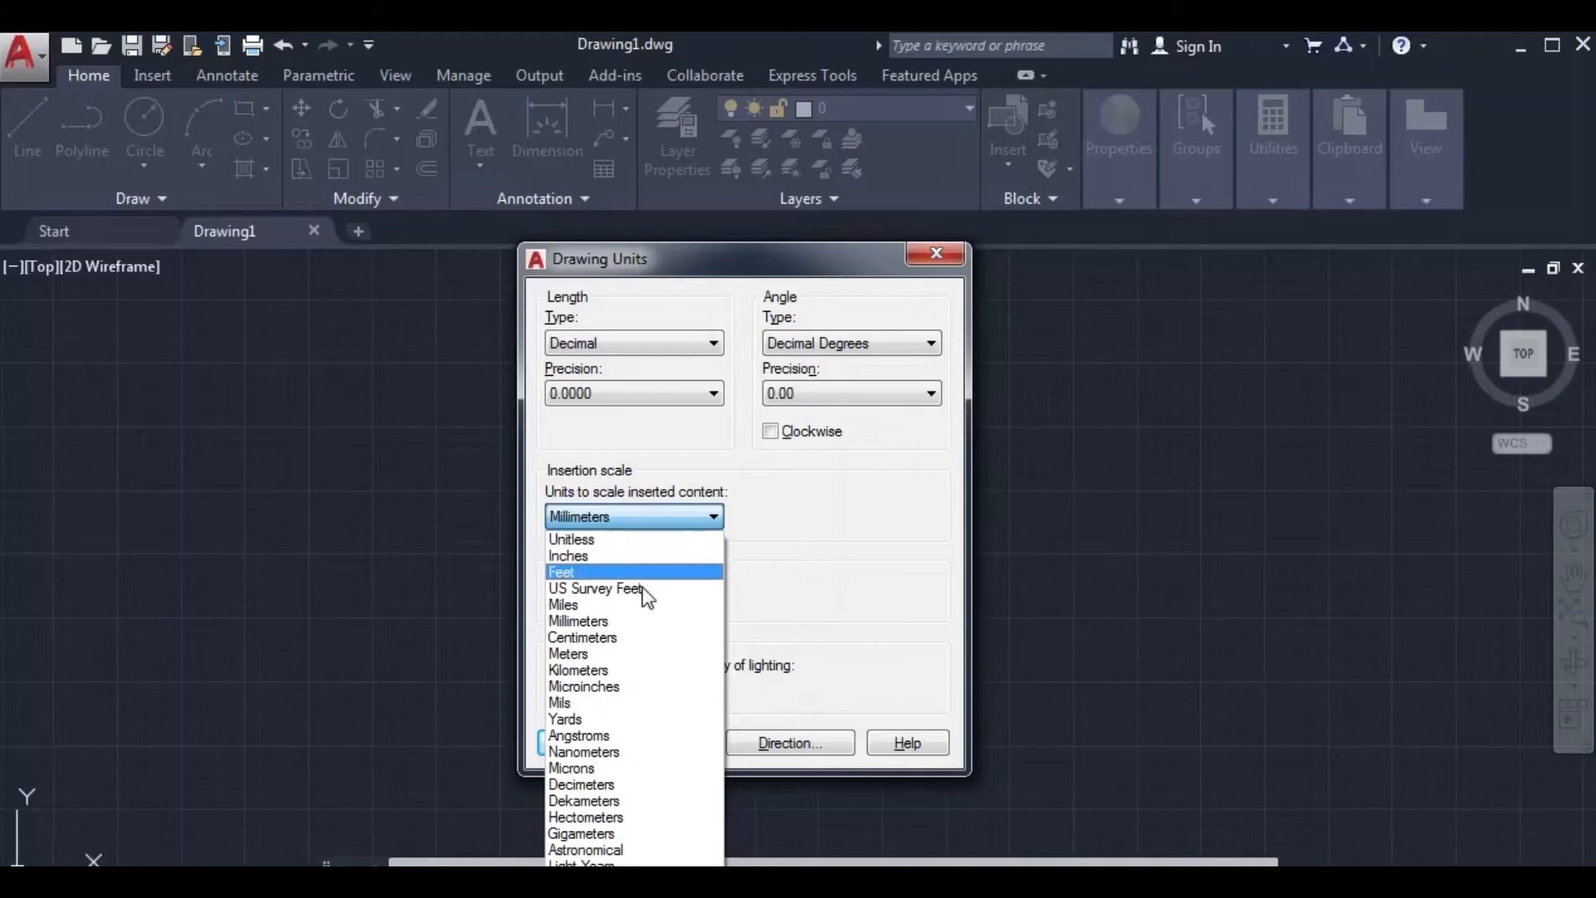
click(609, 628)
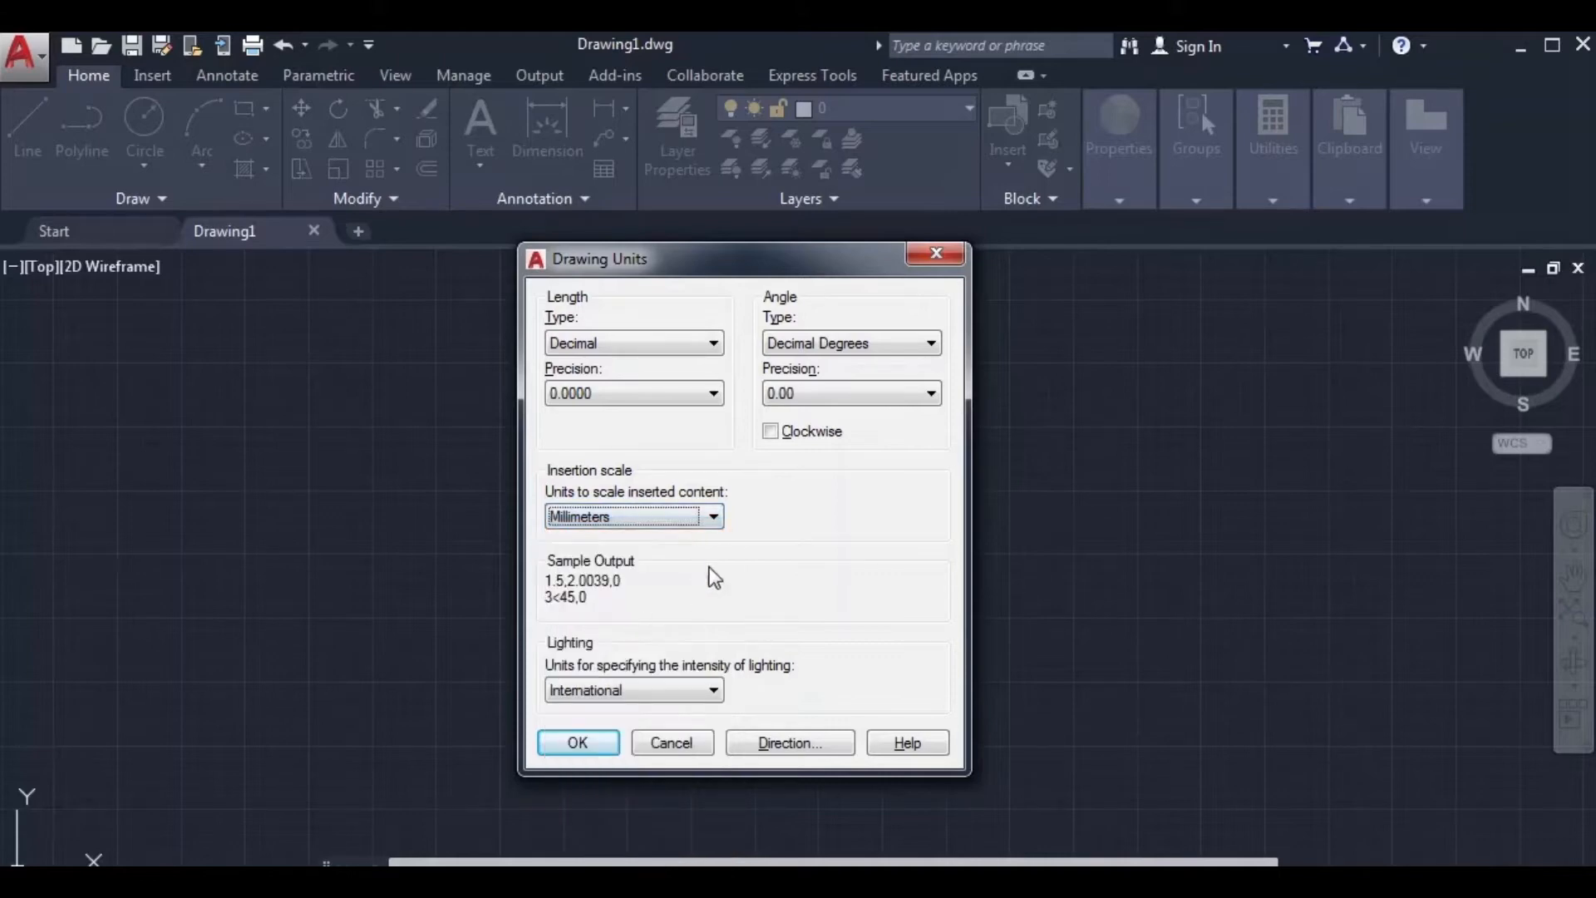
click(593, 753)
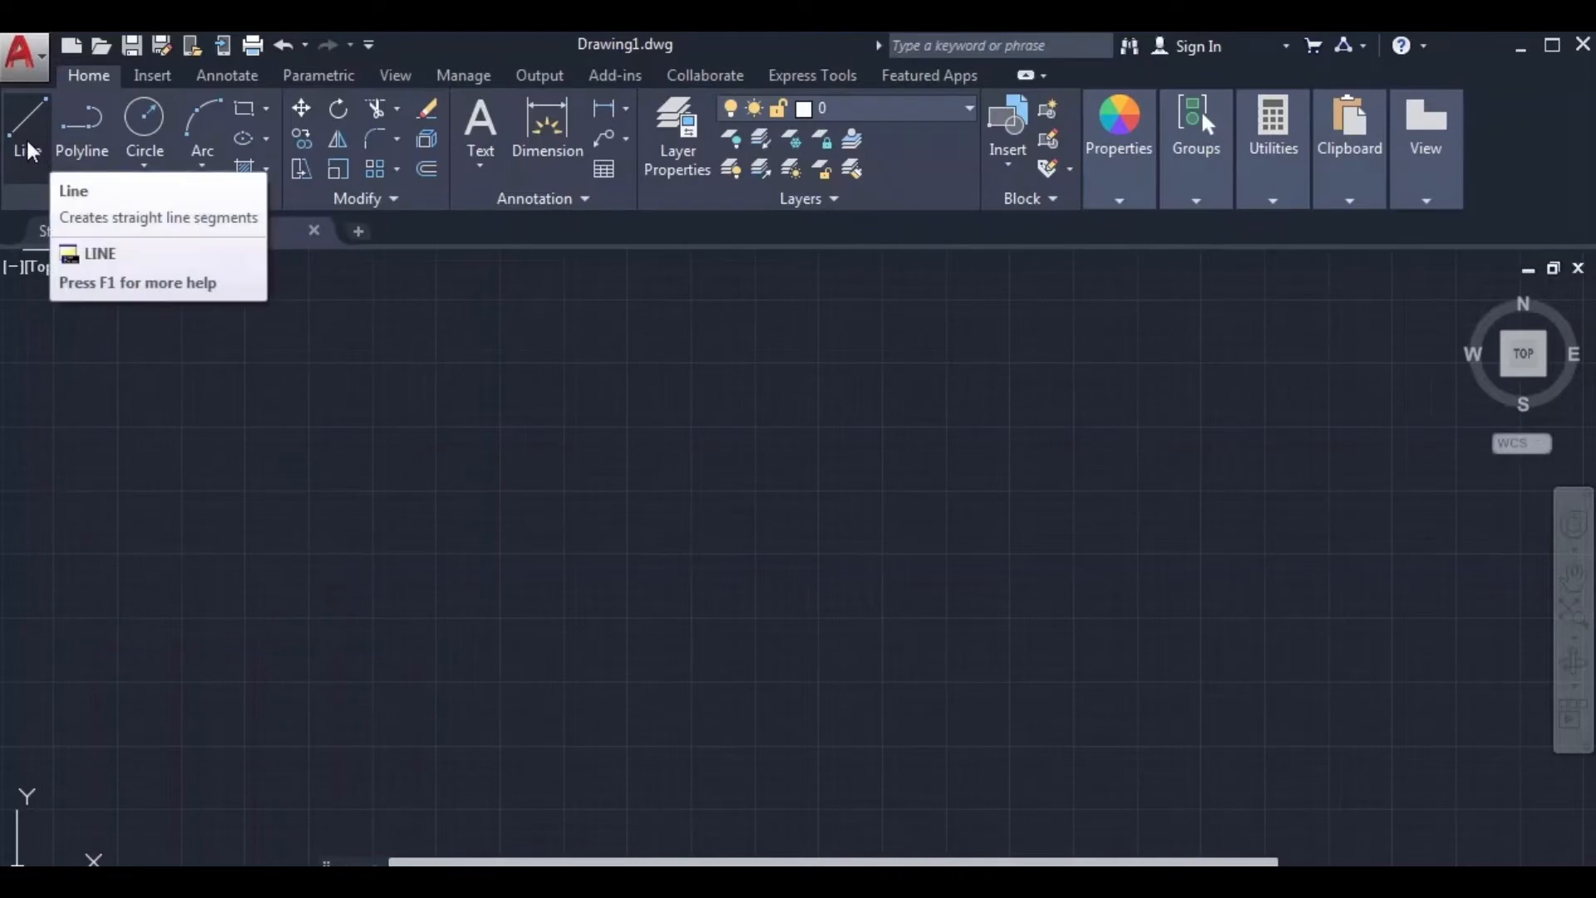
Start the Line command and make the Dynamic Input toggle available on the status bar, with dynamic input switched on.
click(28, 140)
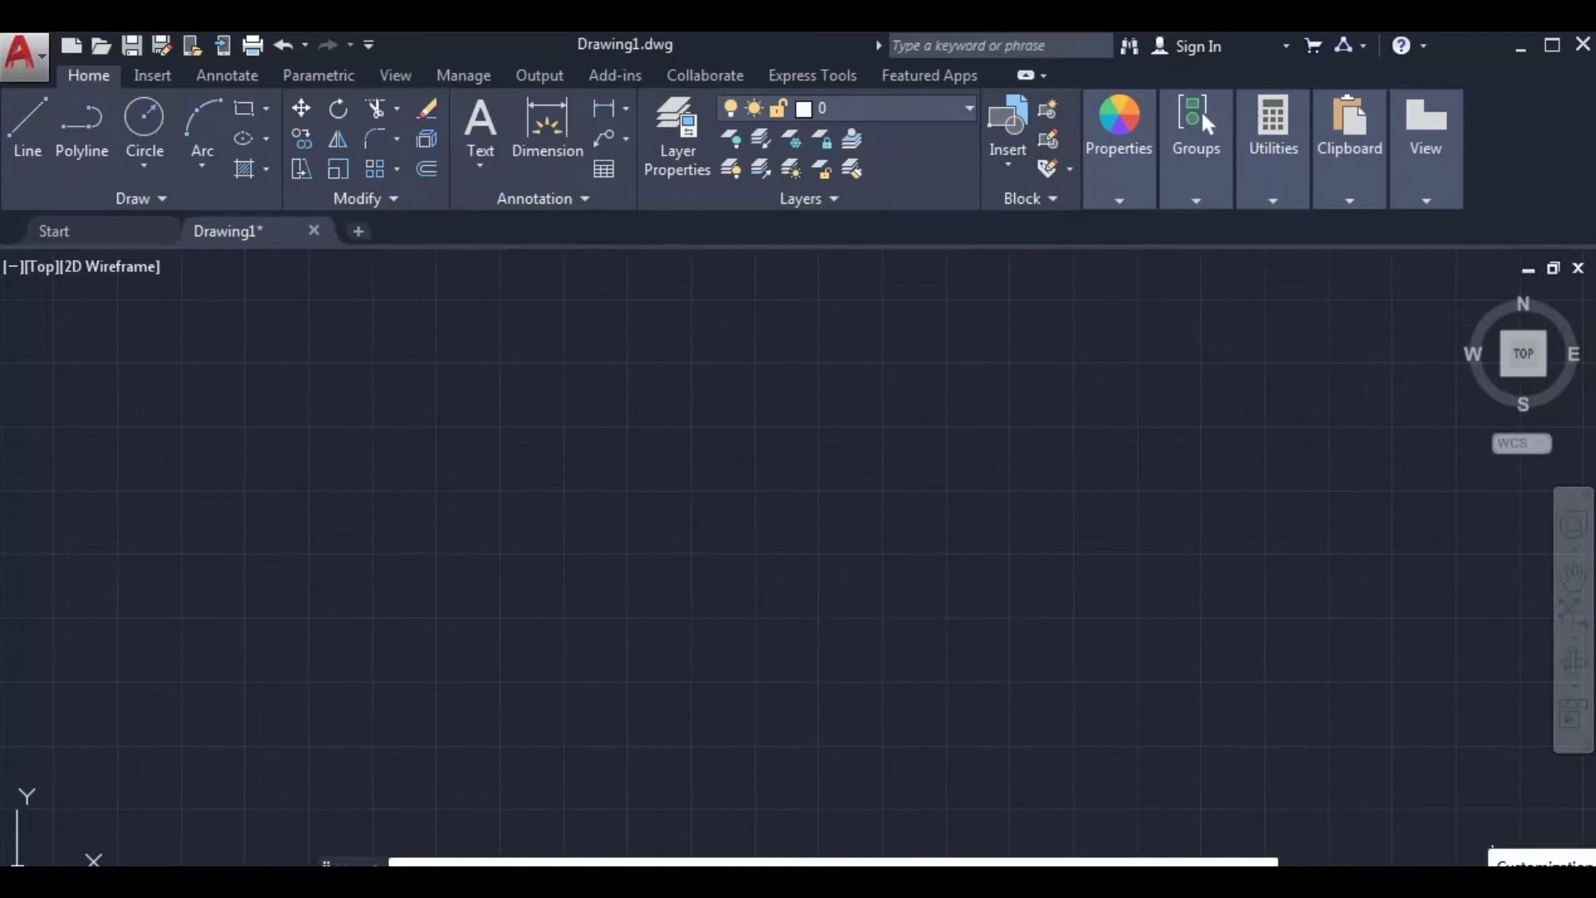
click(1576, 865)
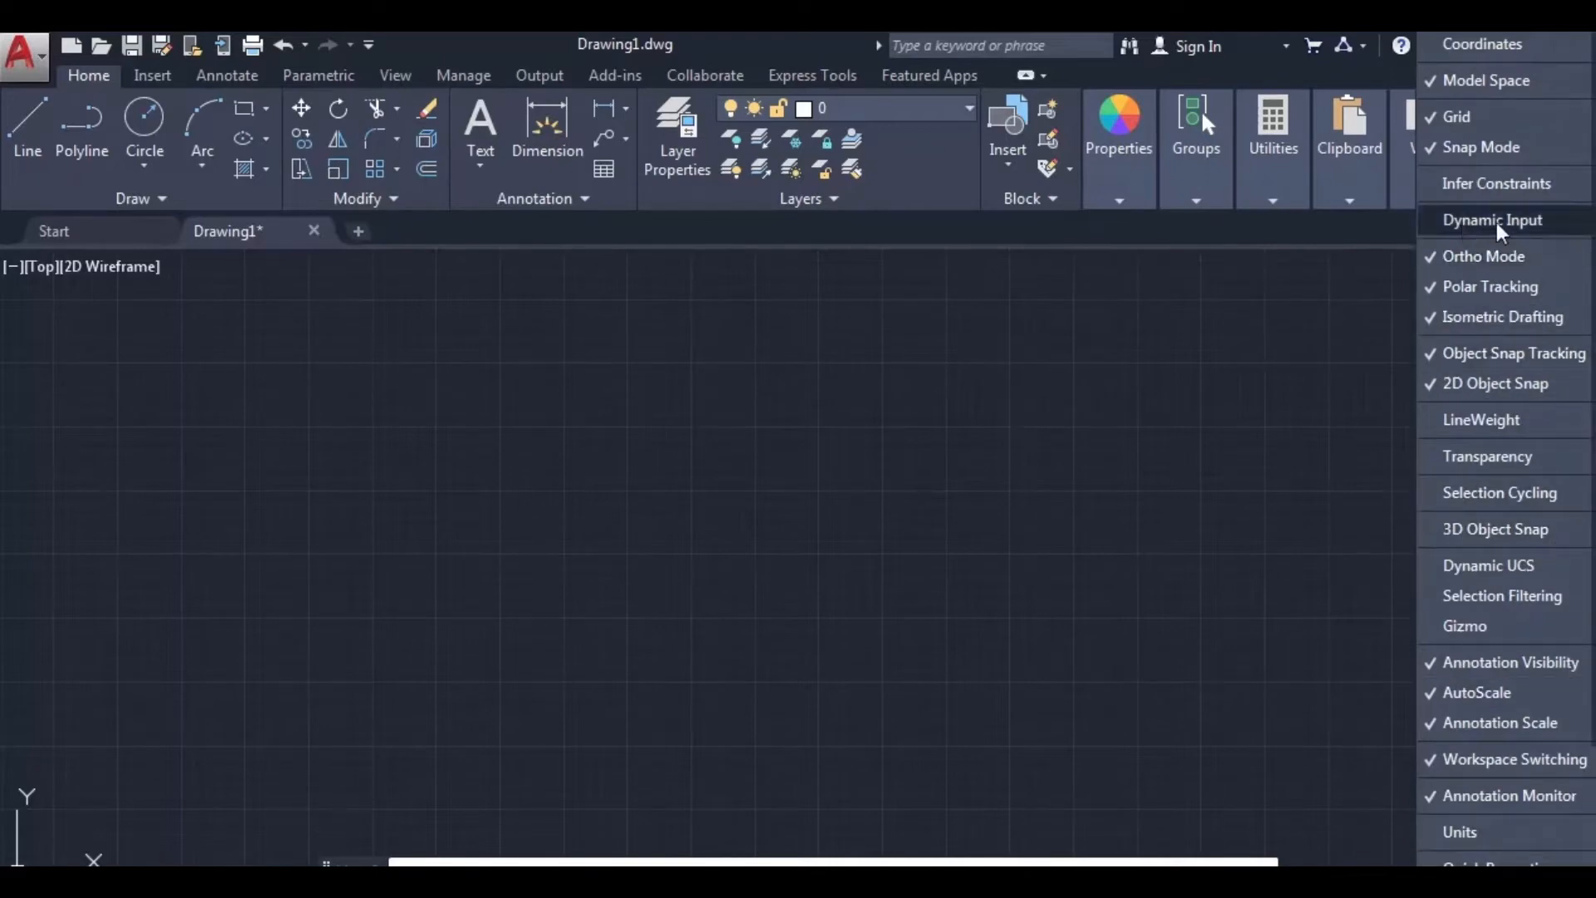
click(1148, 663)
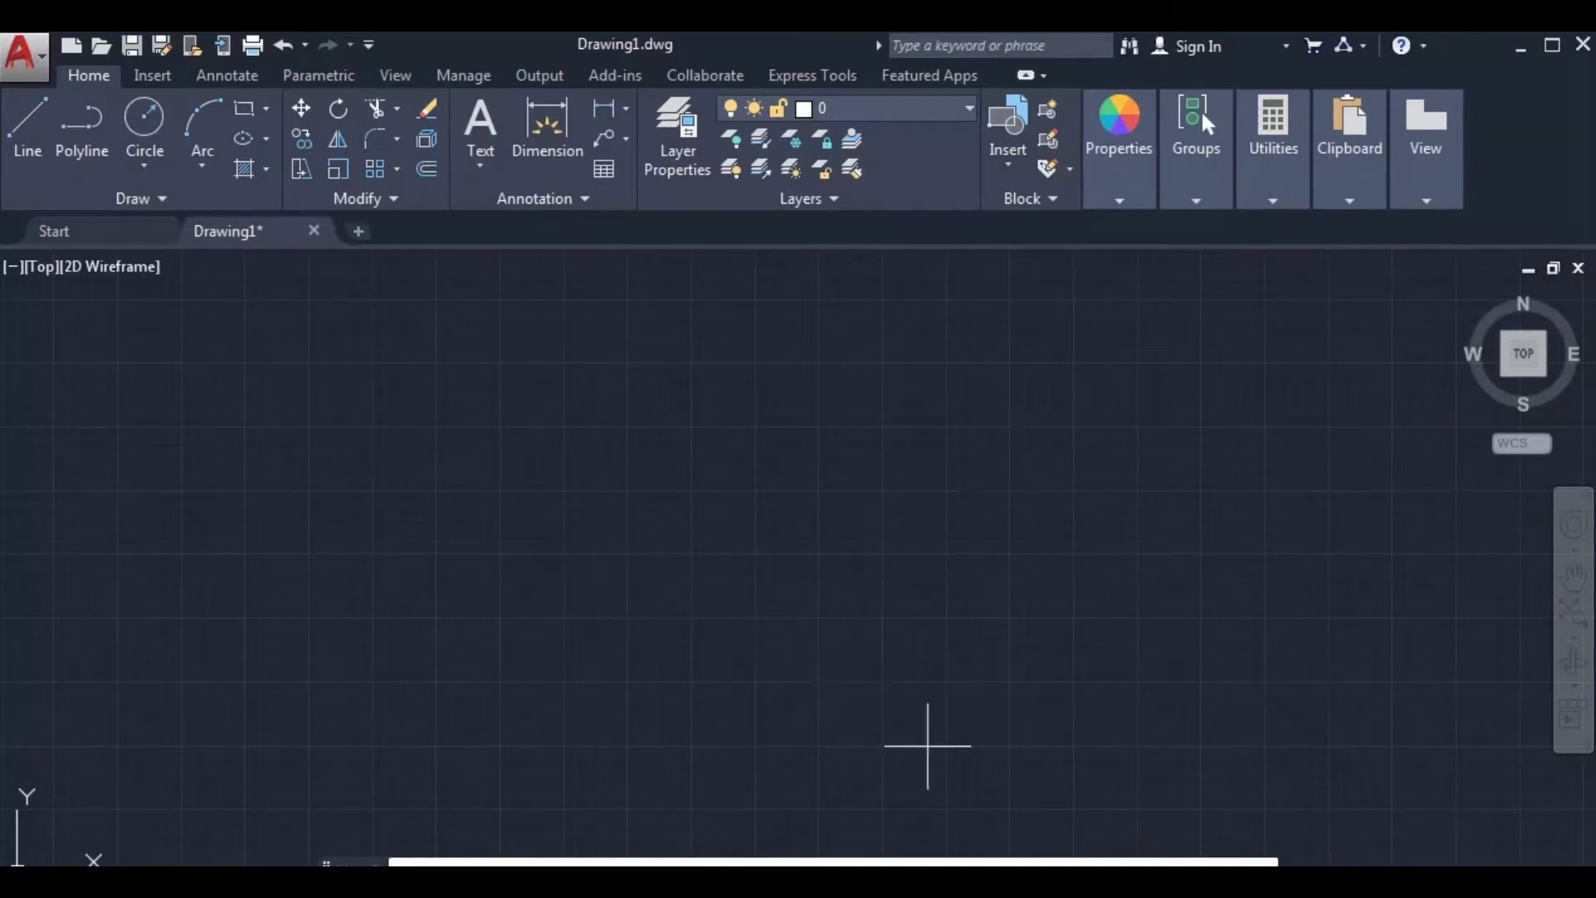
key(F12)
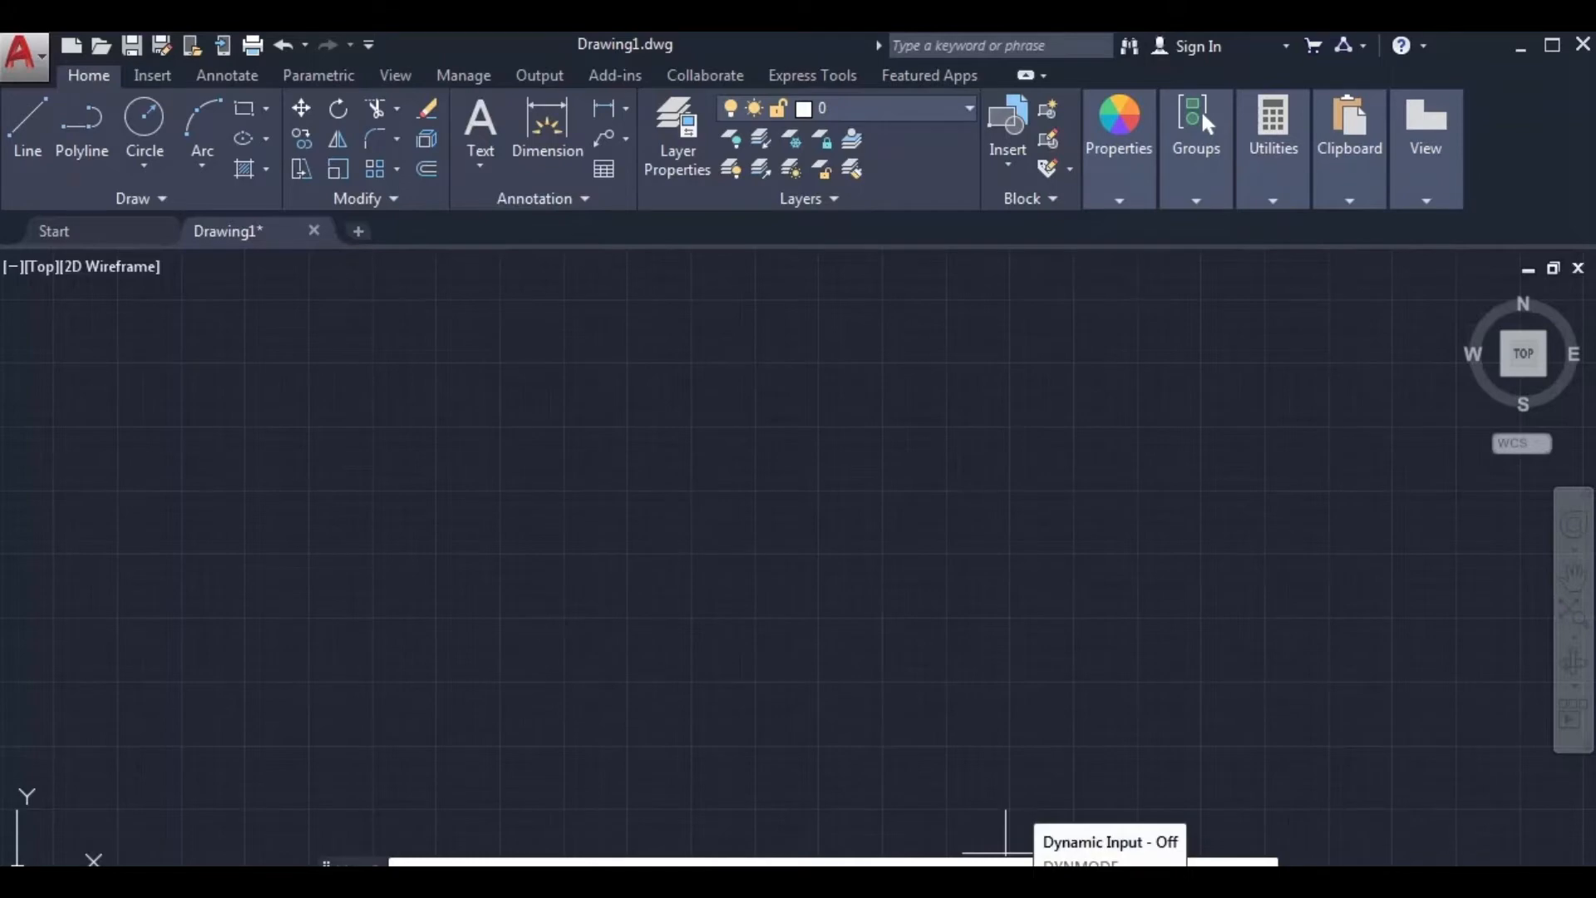
key(F12)
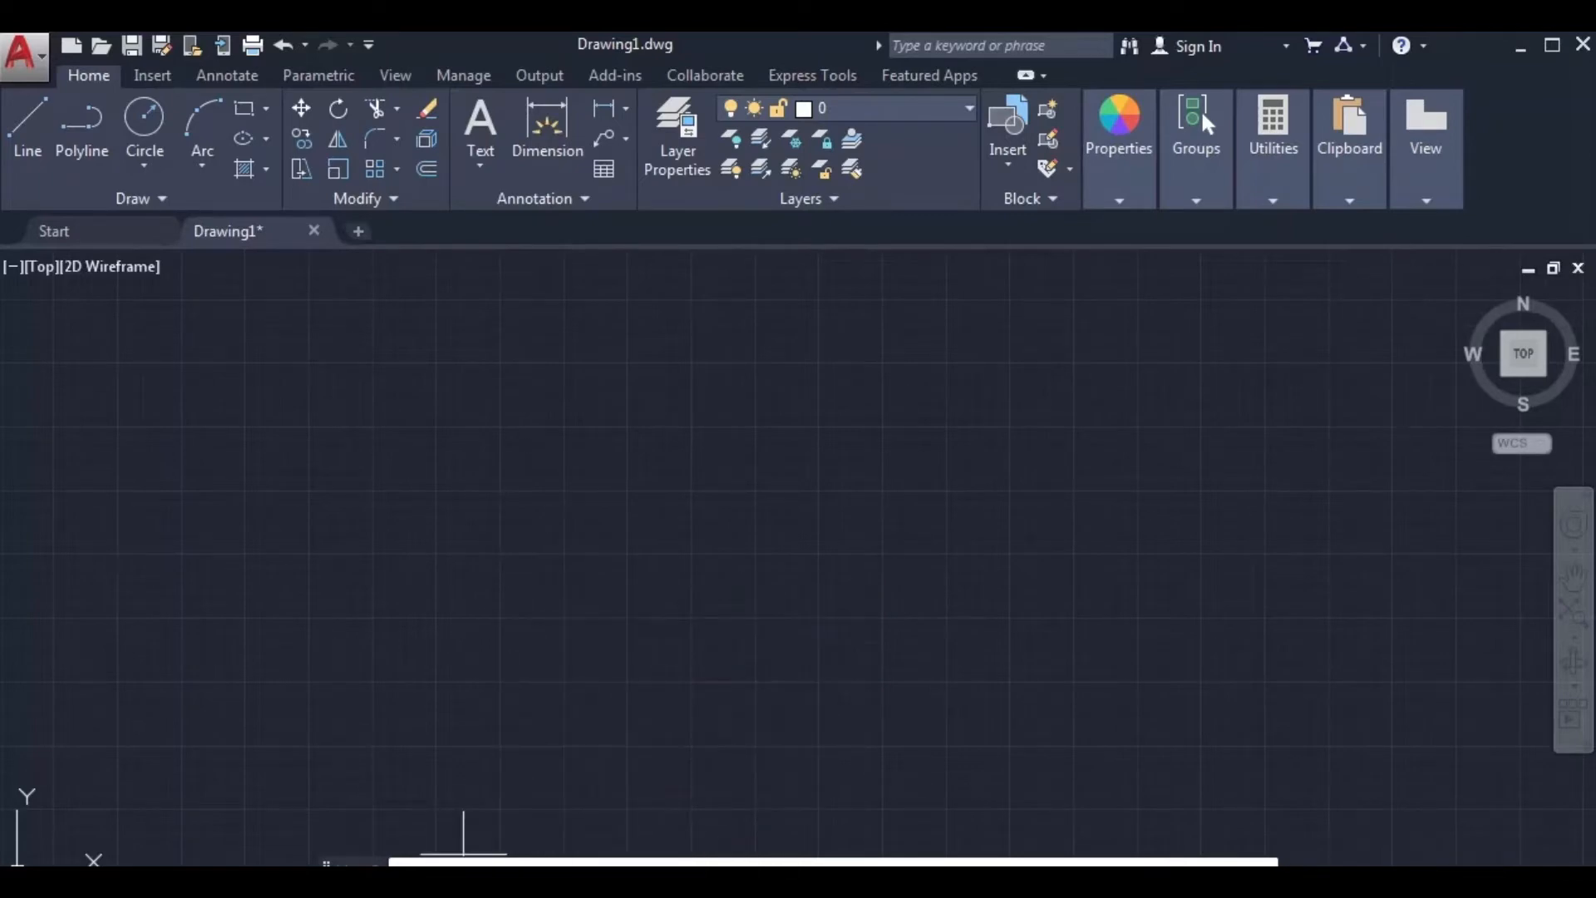
Draw the square's bottom side 2000 mm to the right and its right side 2000 mm straight up.
click(329, 760)
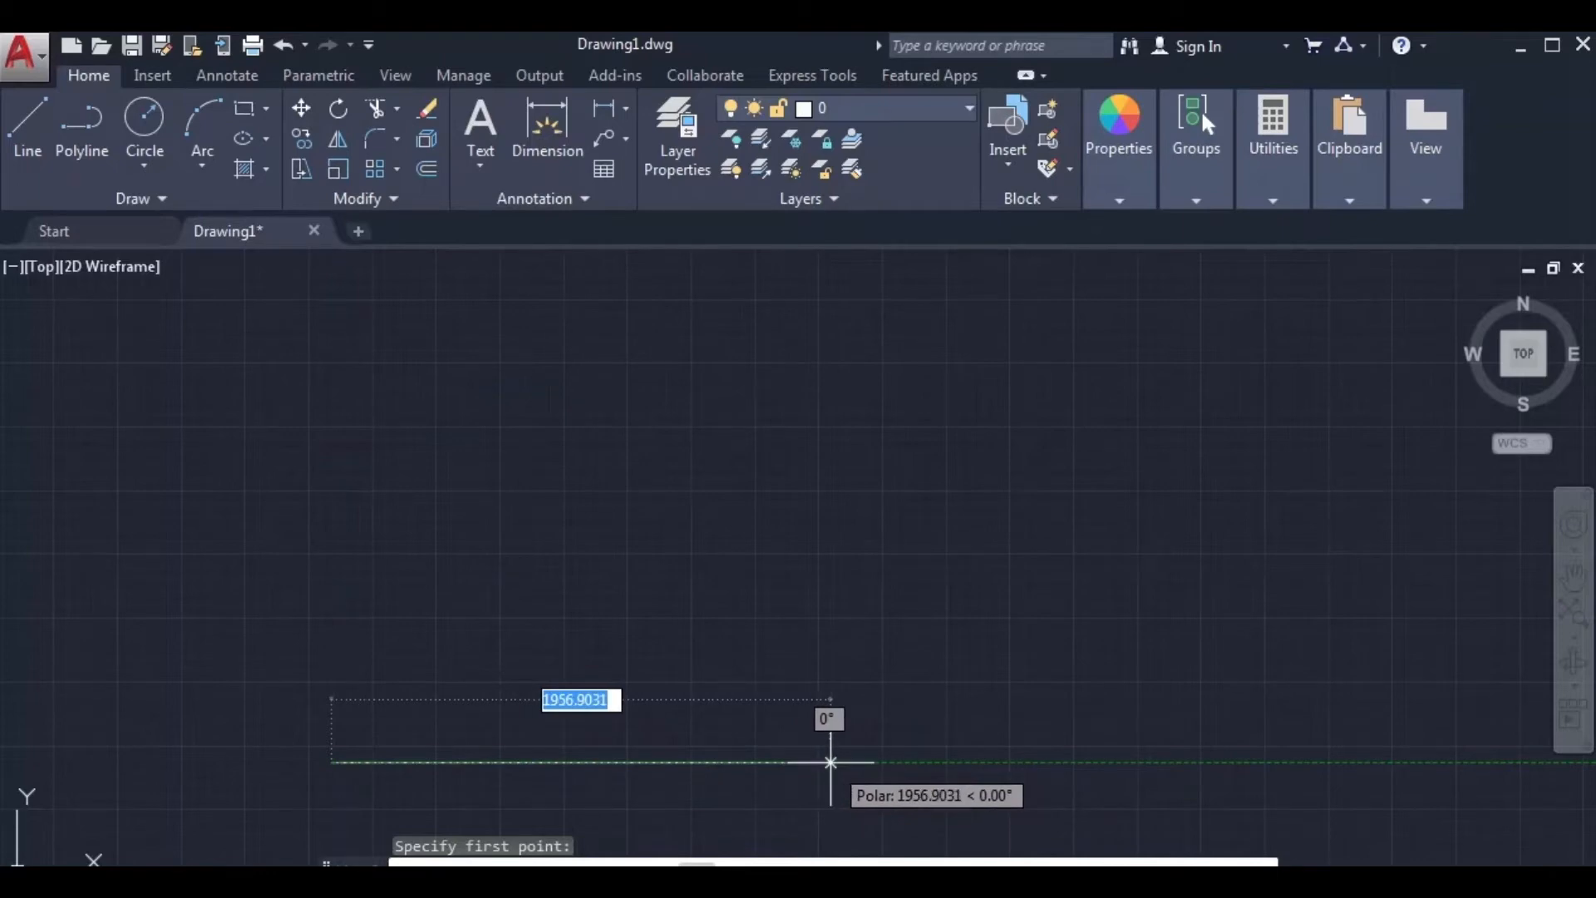
text(2)
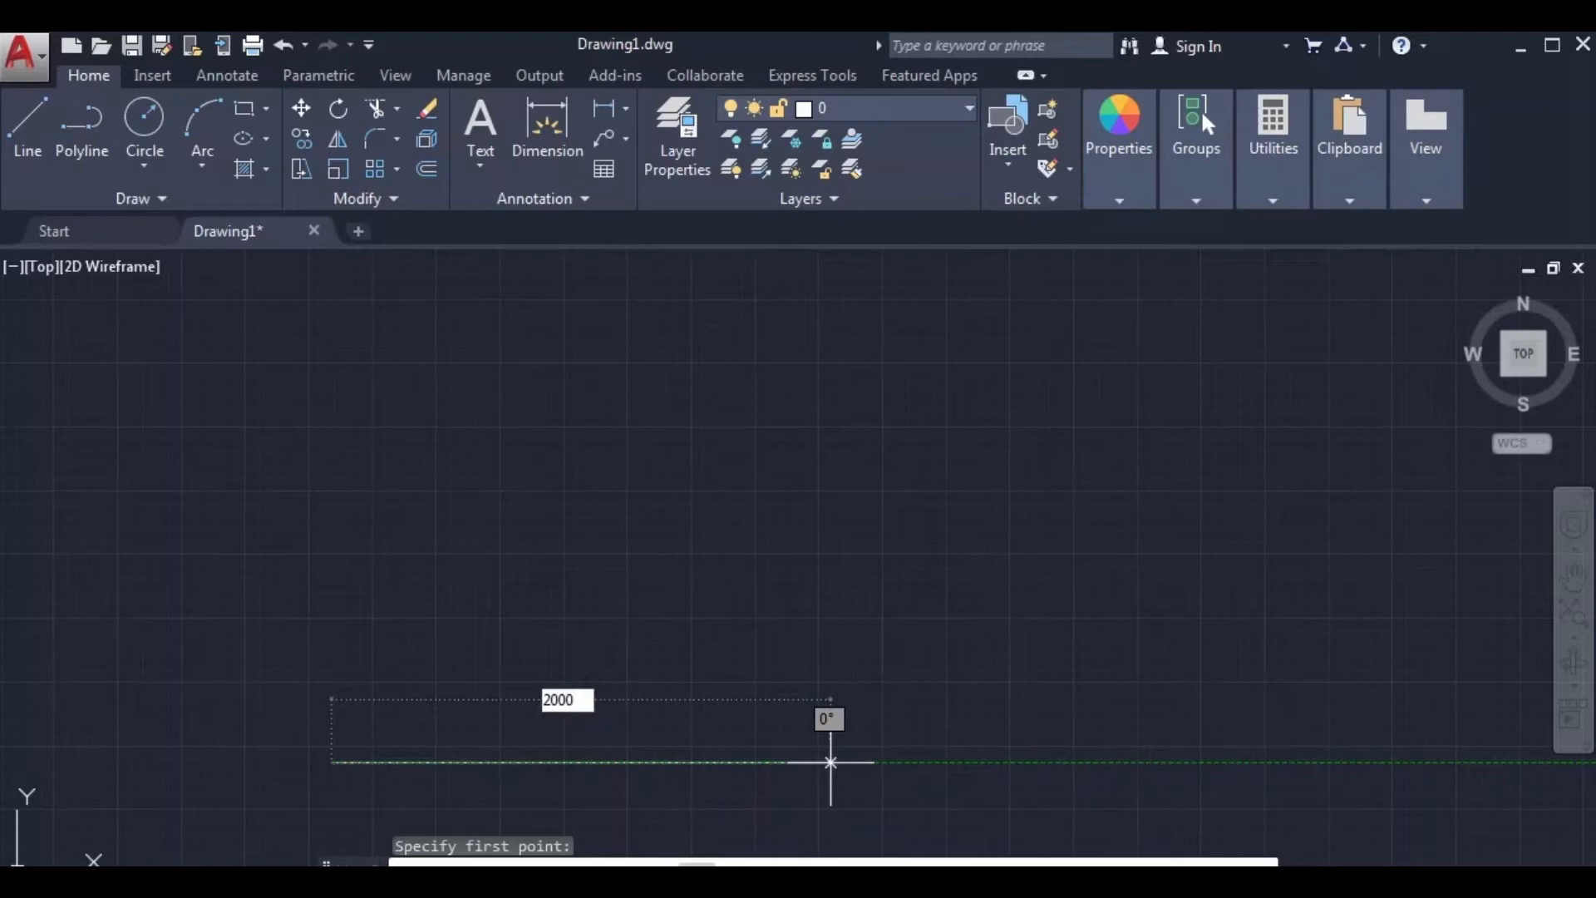
text(000)
key(Return)
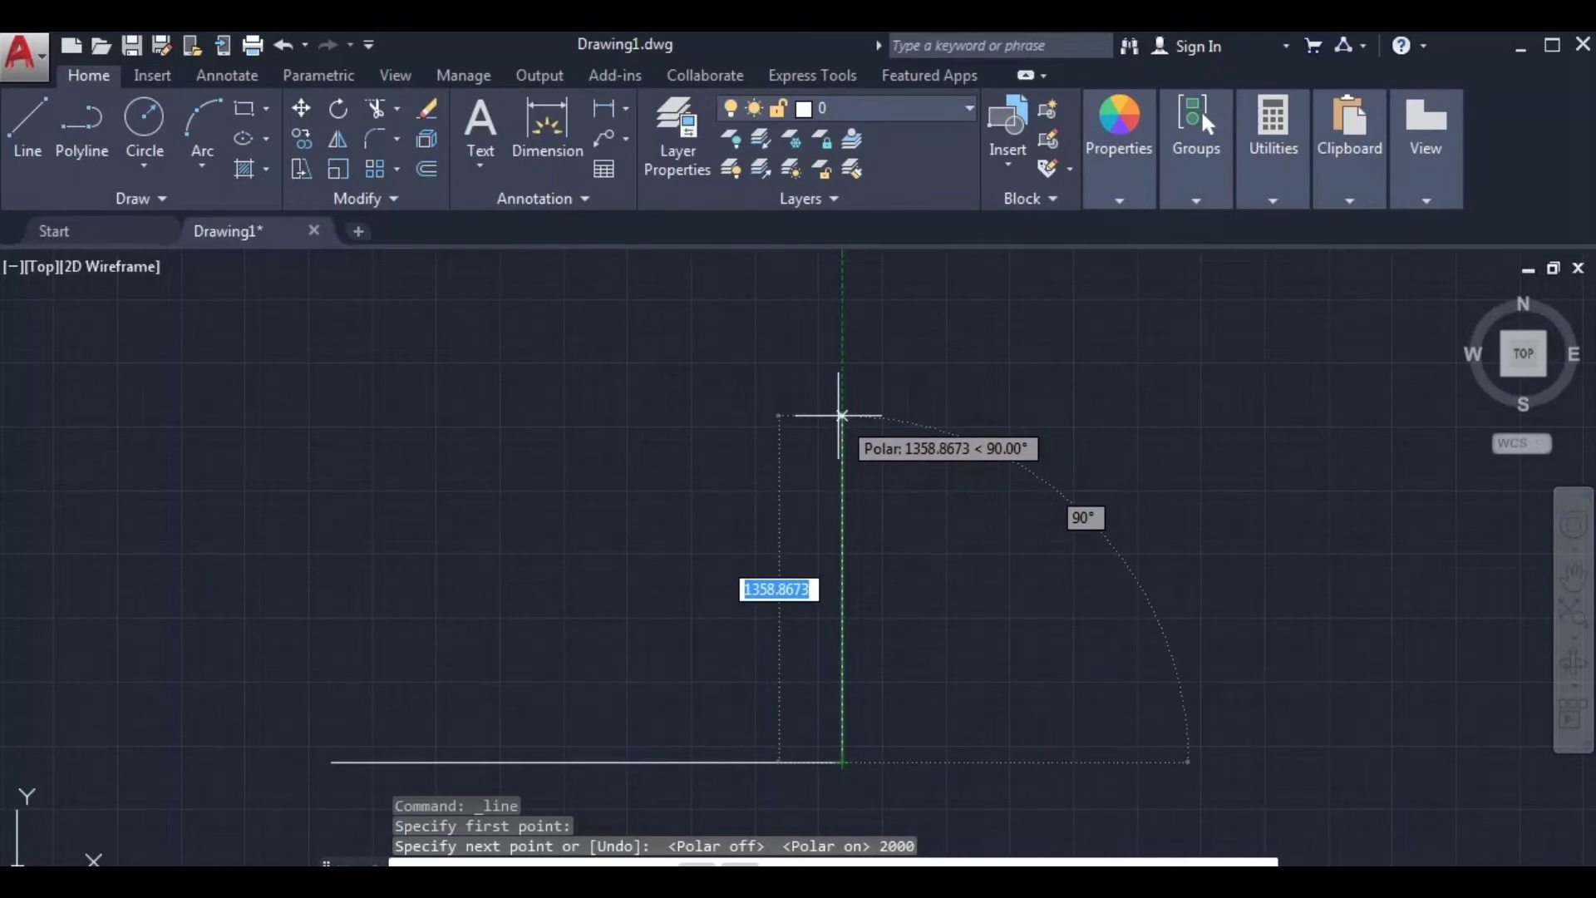
text(2000)
key(Return)
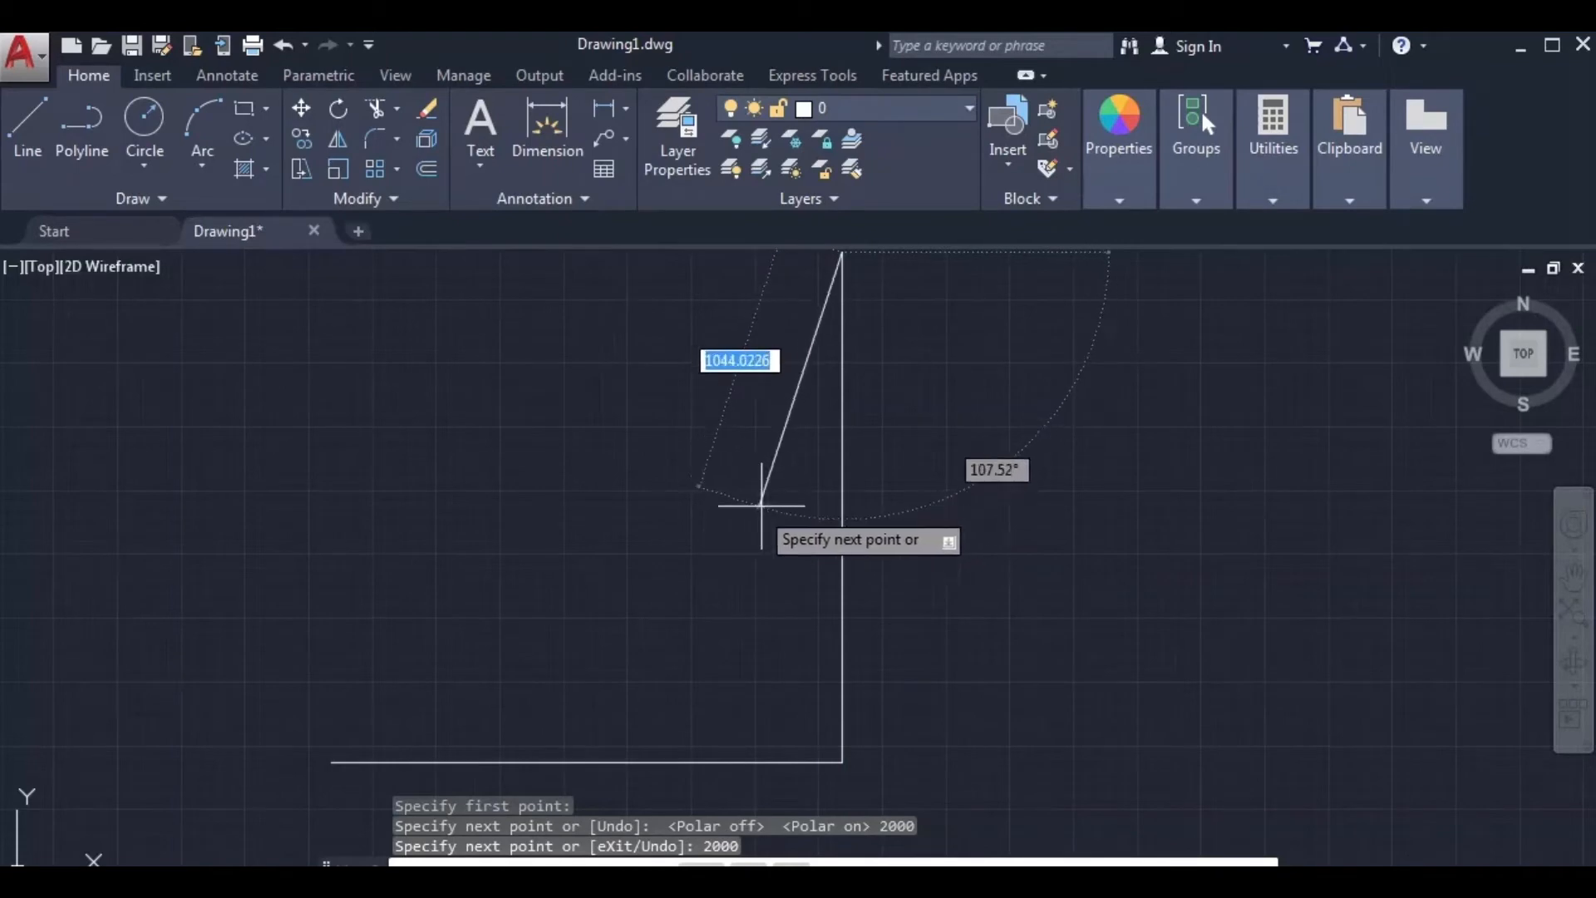
Draw a 2000 mm segment to the left for the top side and undo it within the Line command.
mouse_move(752, 463)
middle_down()
mouse_move(759, 502)
mouse_move(848, 541)
middle_up()
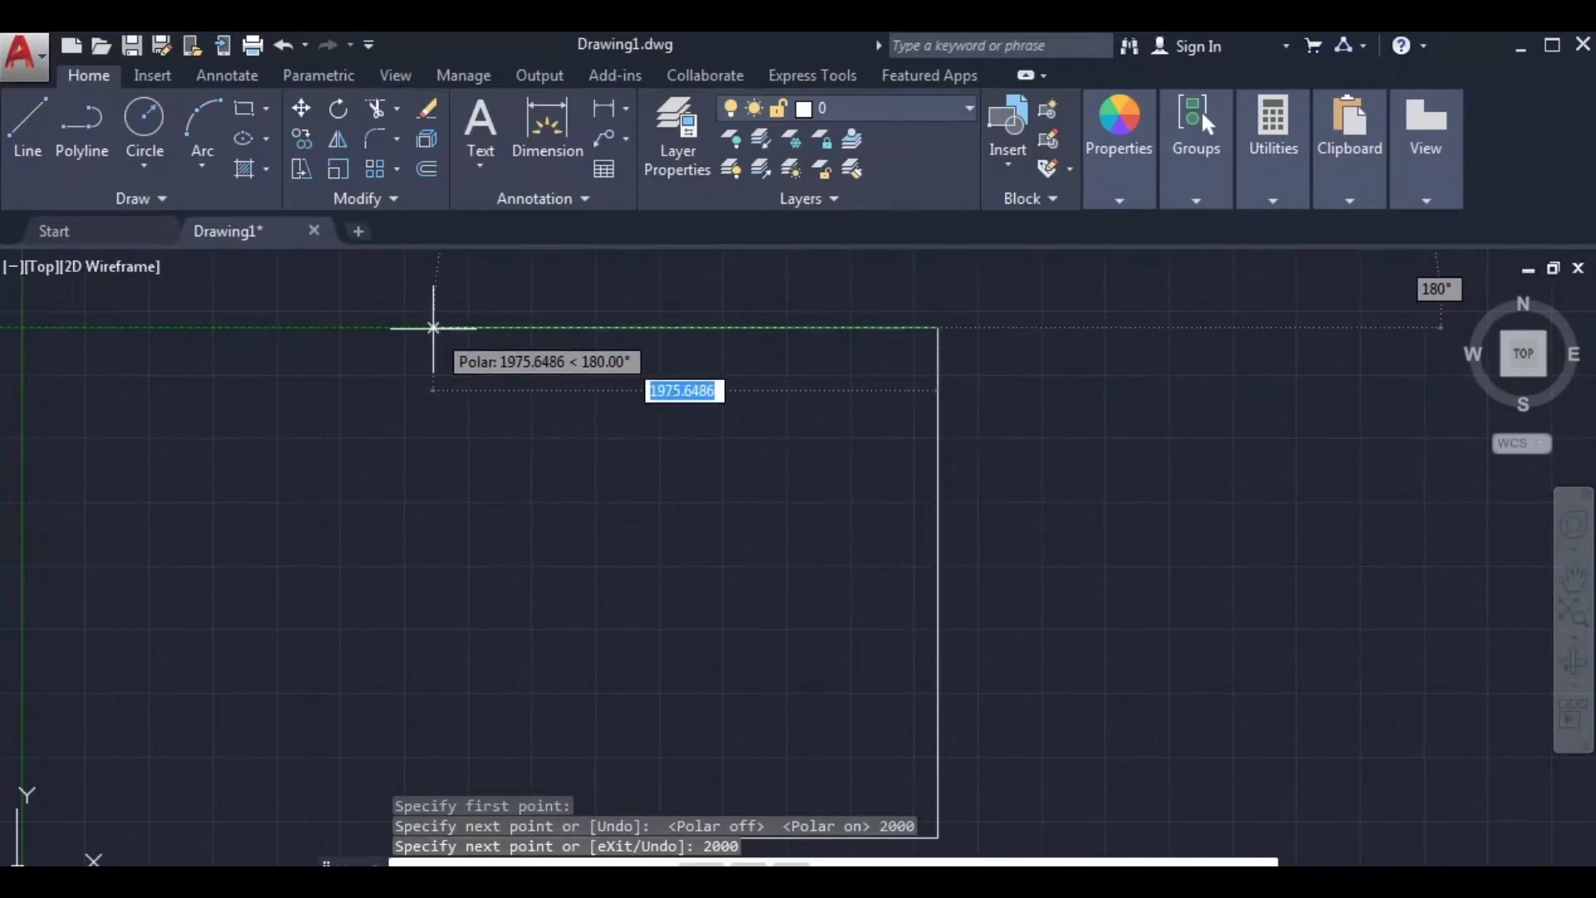
text(2000)
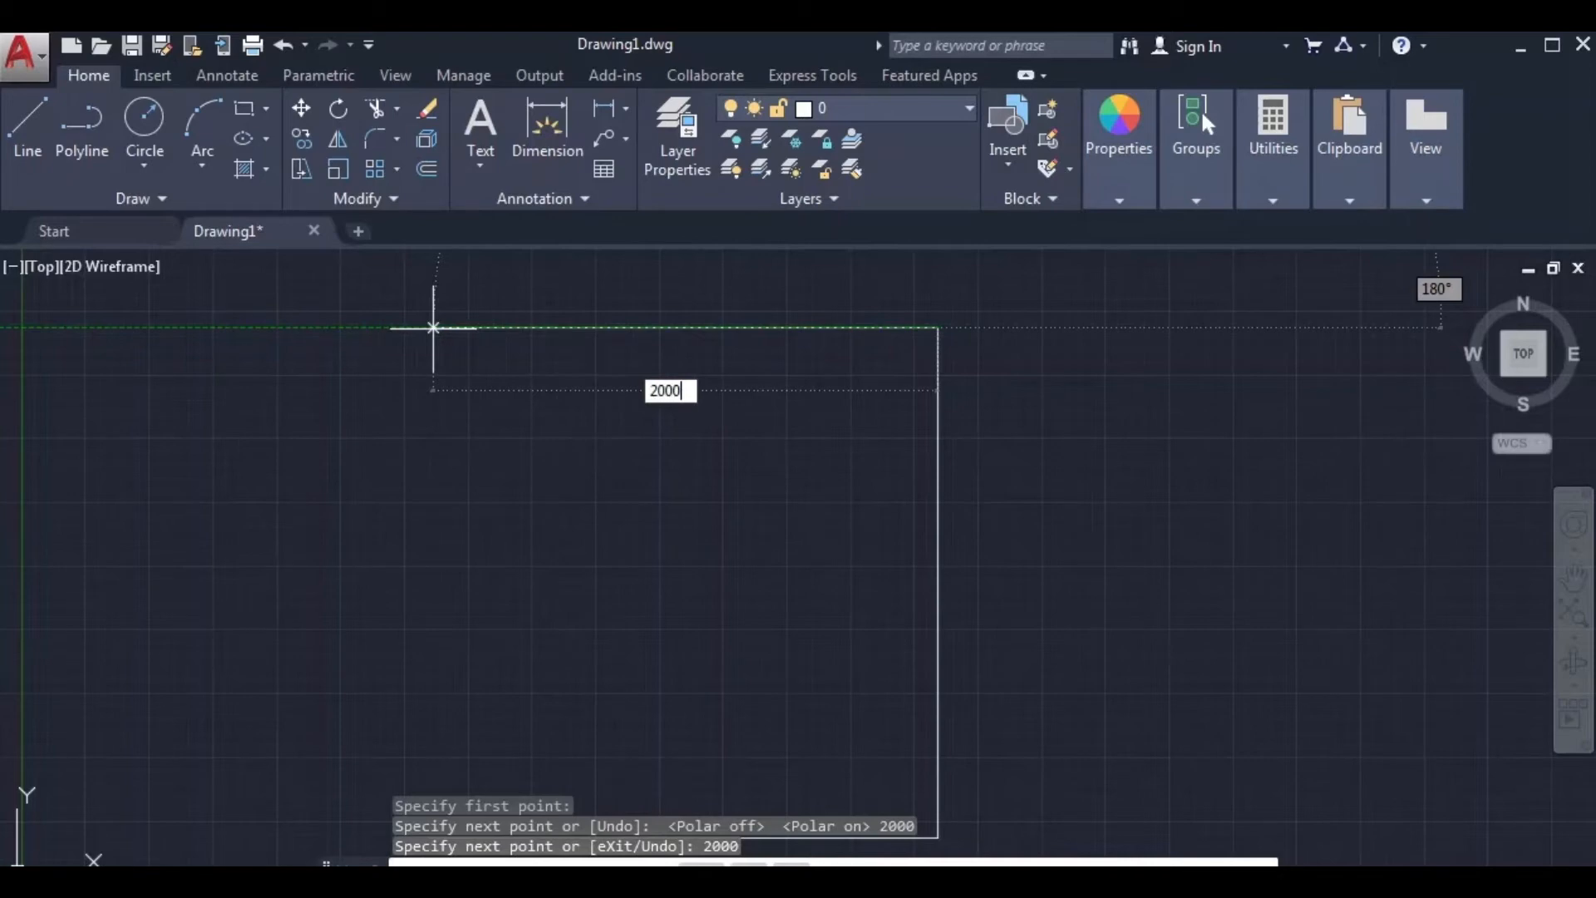
key(Return)
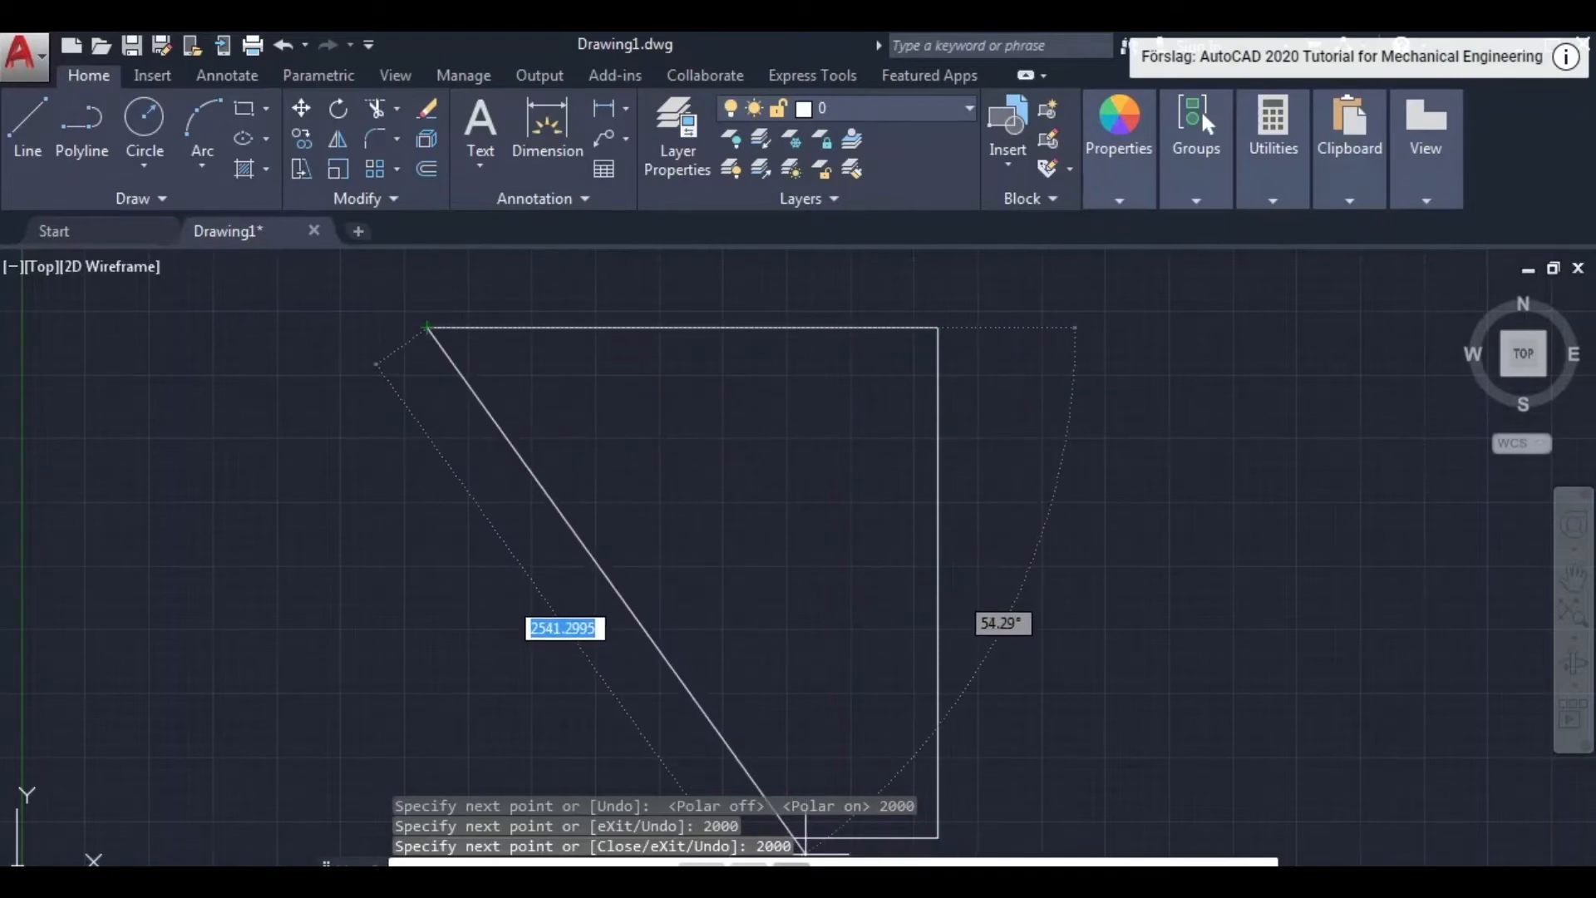
text(U)
key(Return)
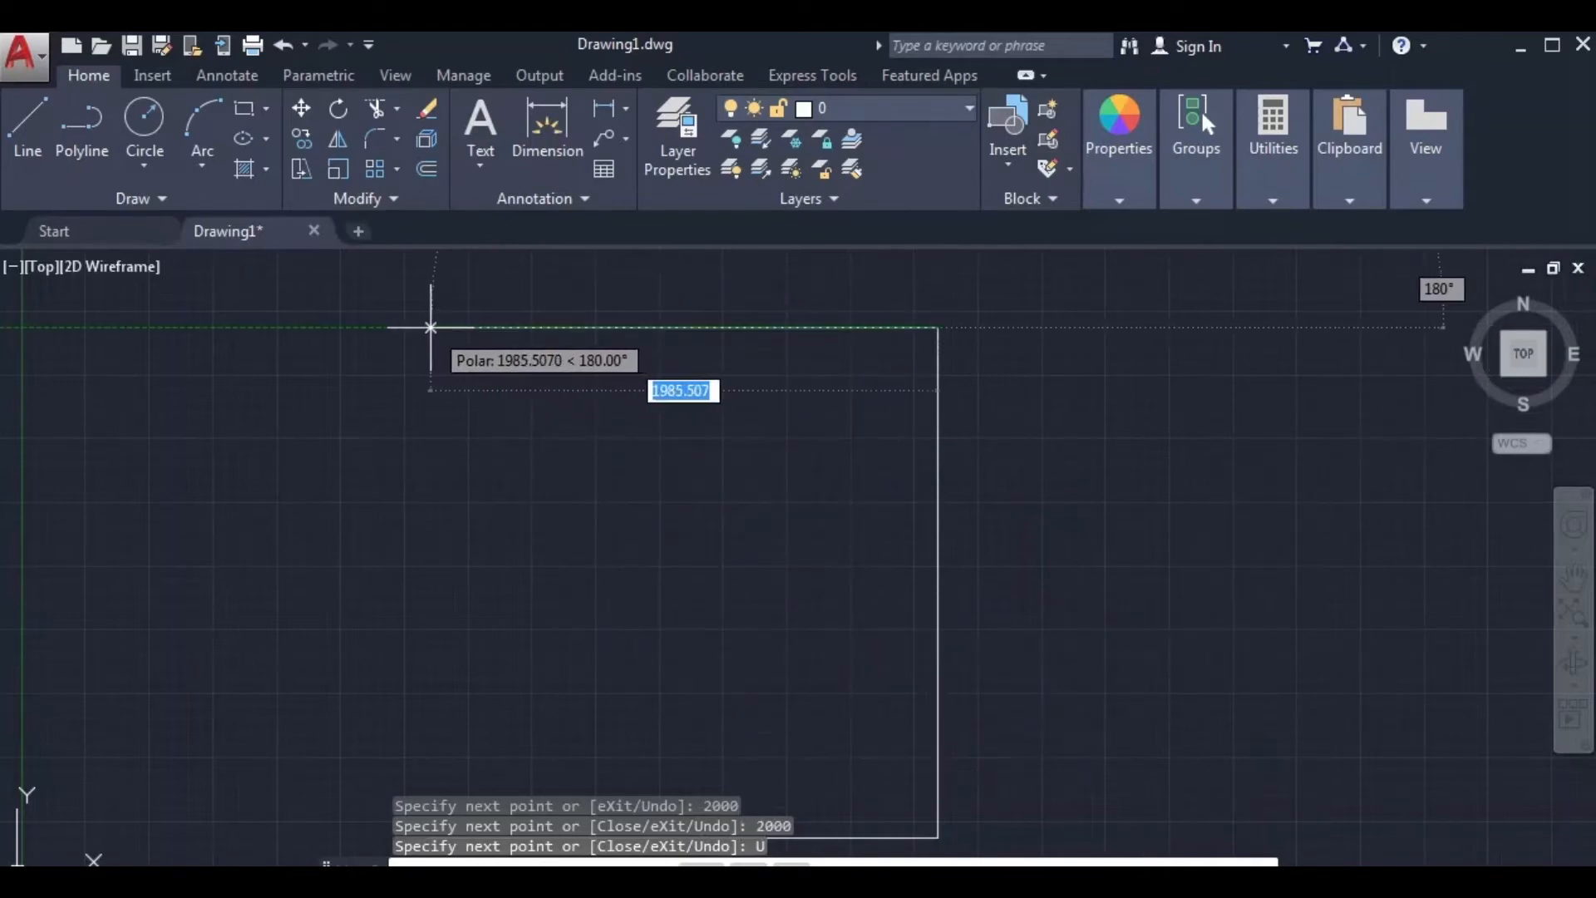
Draw the square's top side 2000 mm horizontally to the left from the upper-right corner.
text(2000)
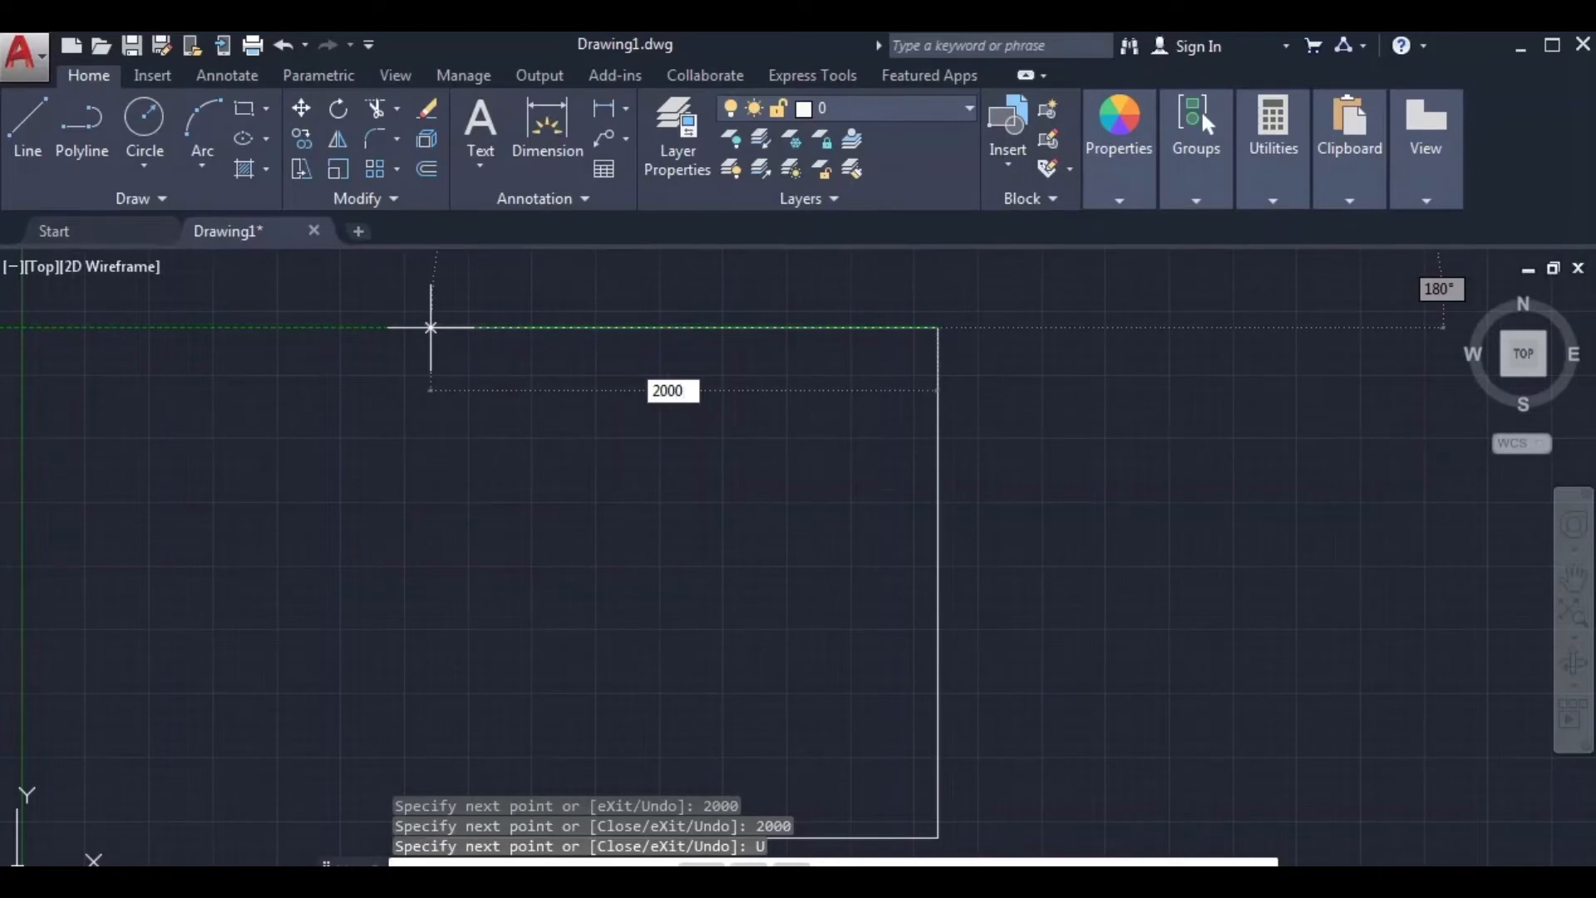
key(Return)
mouse_move(424, 619)
middle_down()
mouse_move(437, 635)
mouse_move(499, 599)
middle_up()
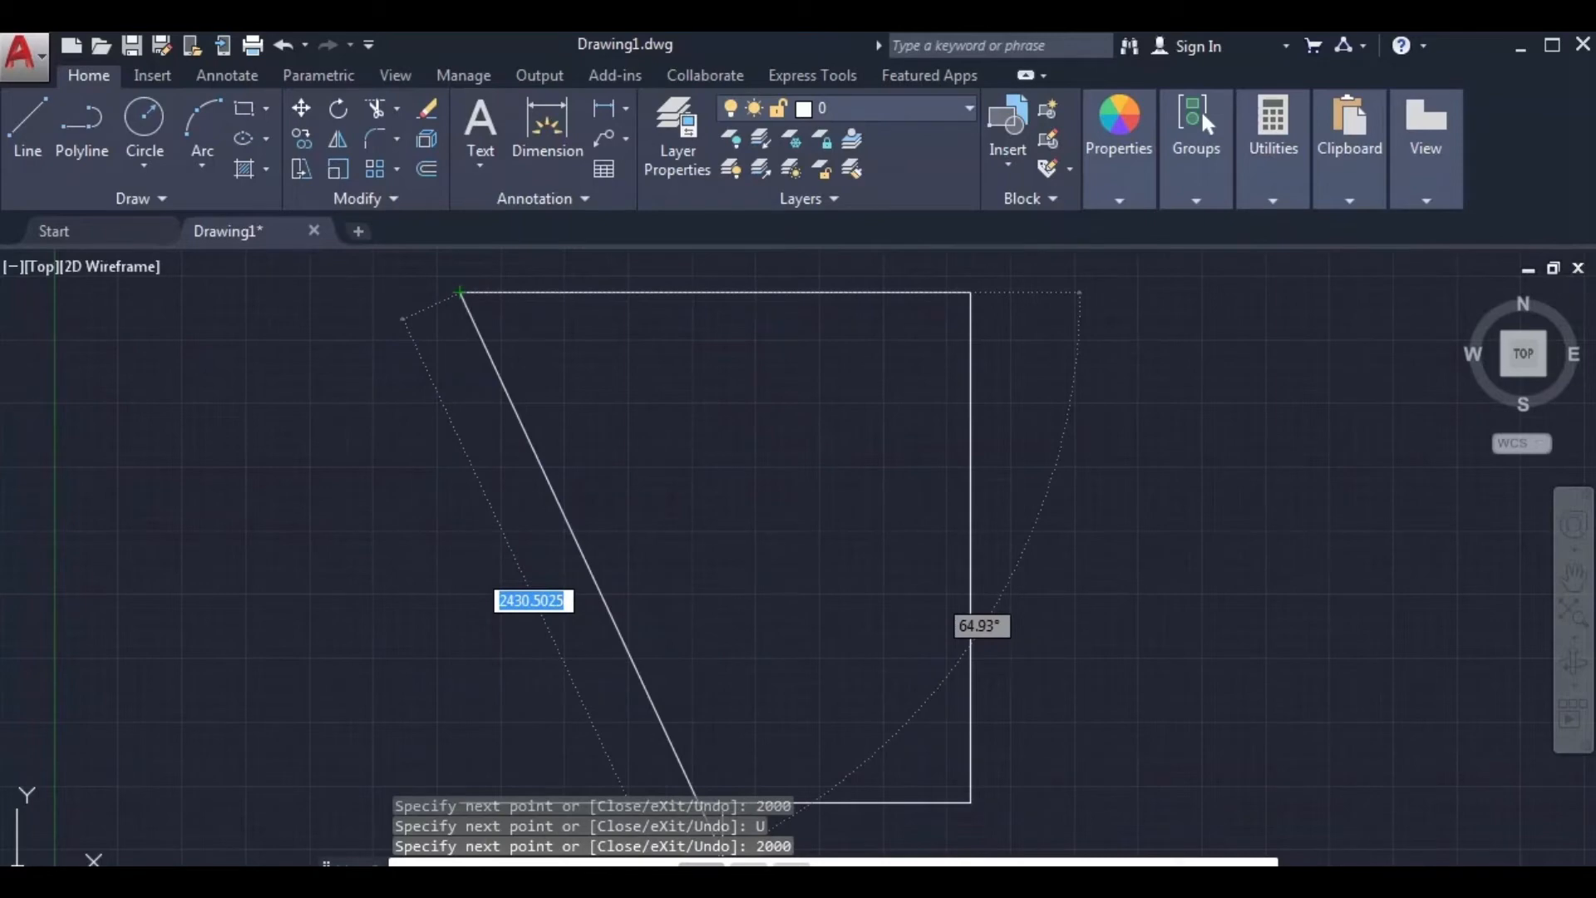
Close the square's left side back to its starting point with the Line command's Close option.
text(c)
key(Return)
middle_drag(606, 716, 634, 715)
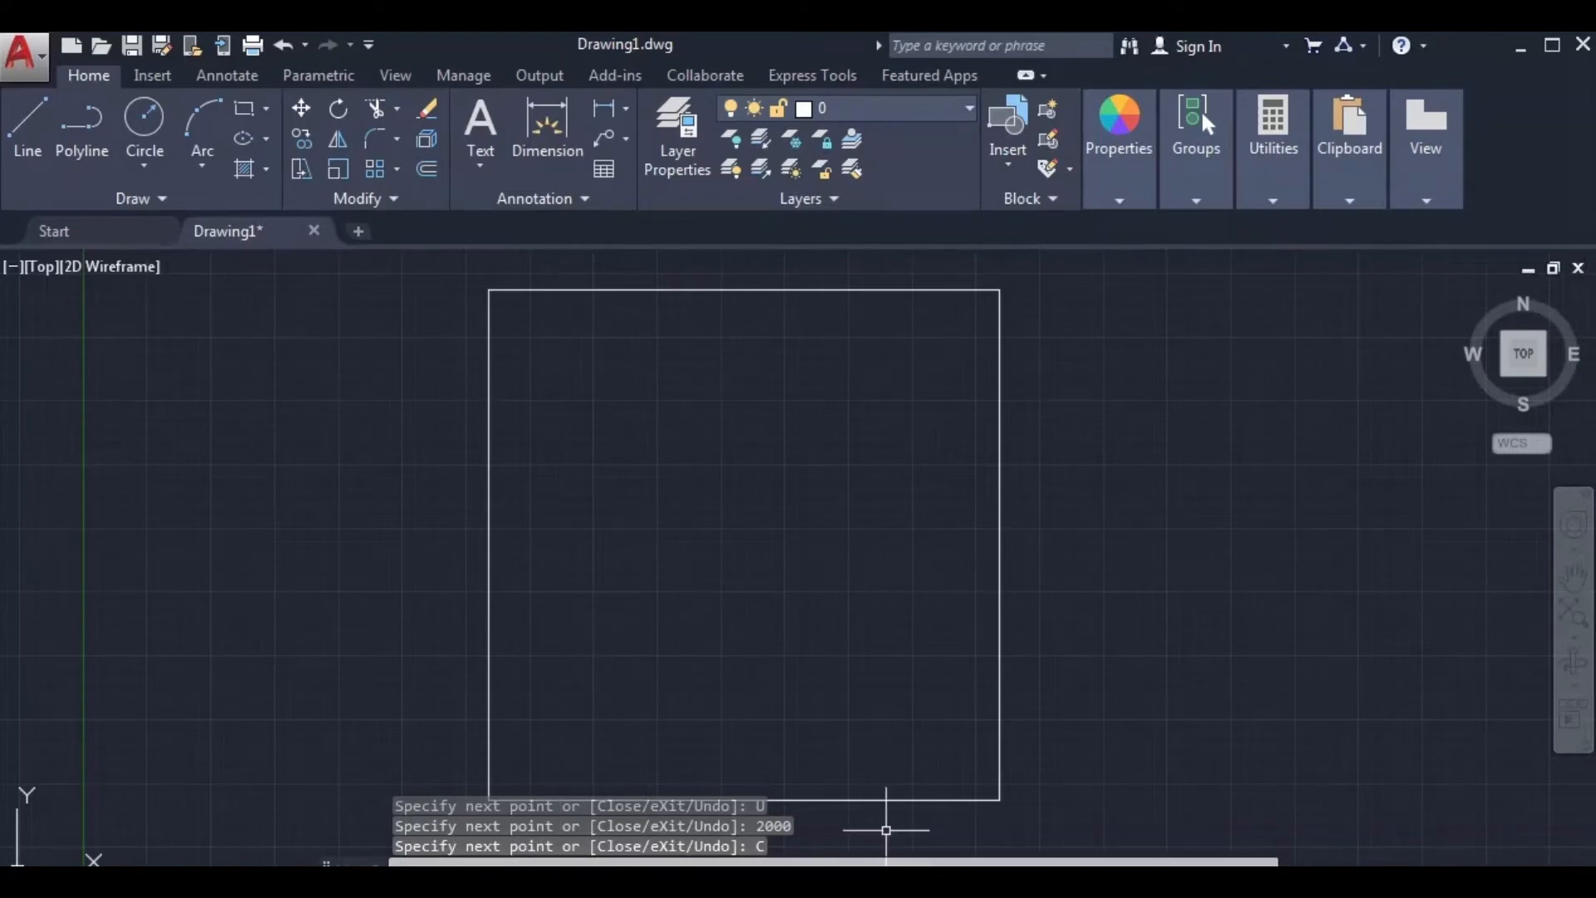
middle_drag(784, 727, 822, 726)
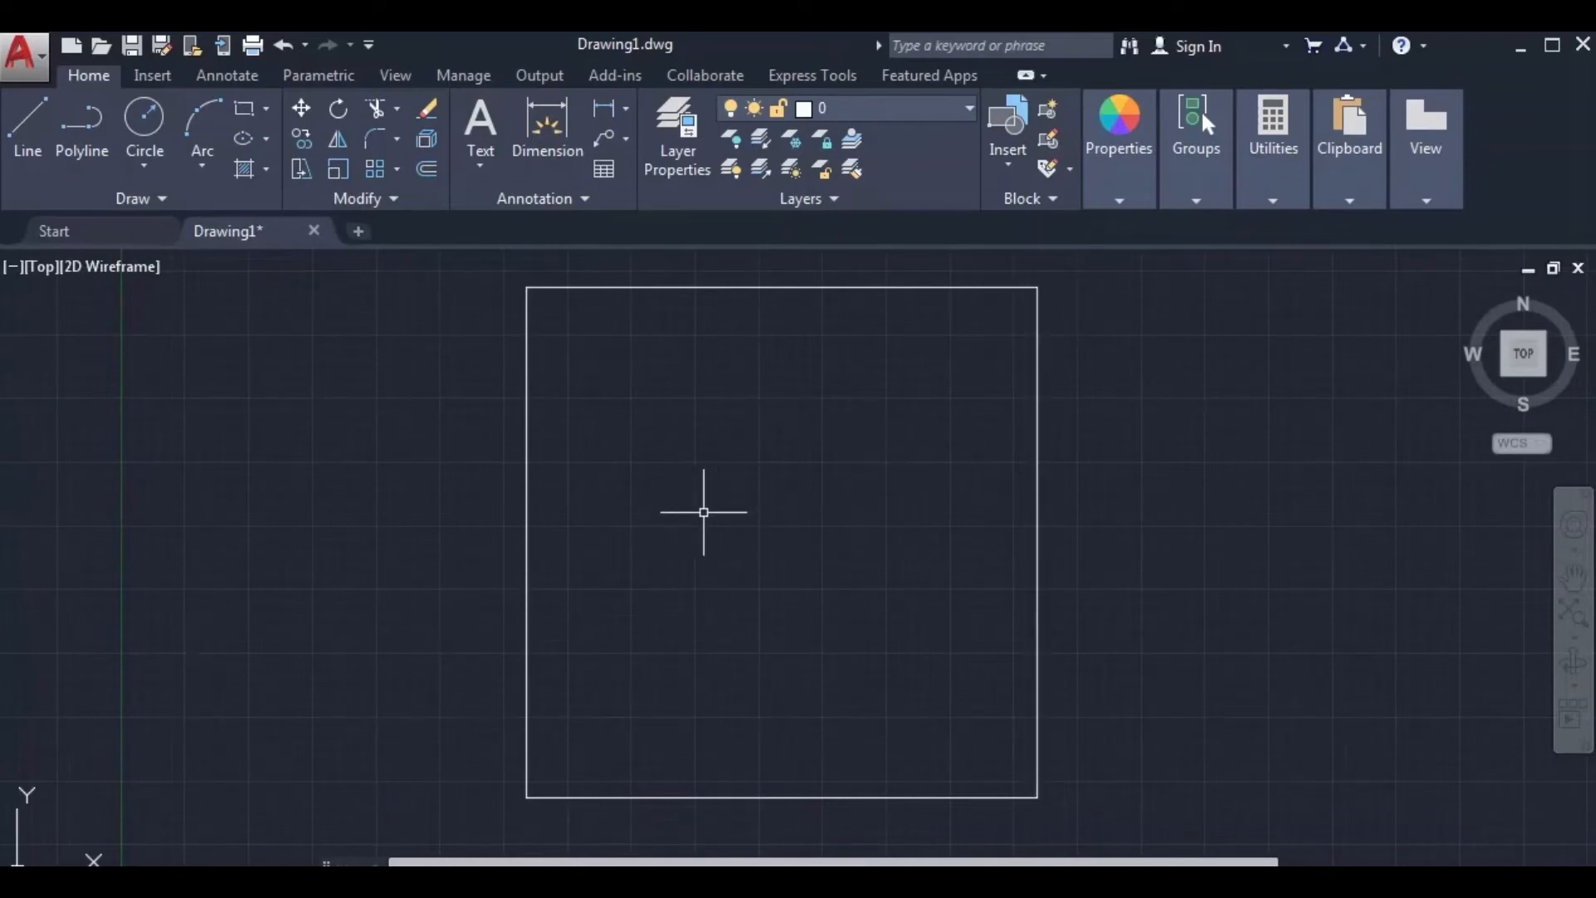
With object snap on, draw a diagonal line from the square's lower-left corner to its upper-right corner.
text(L)
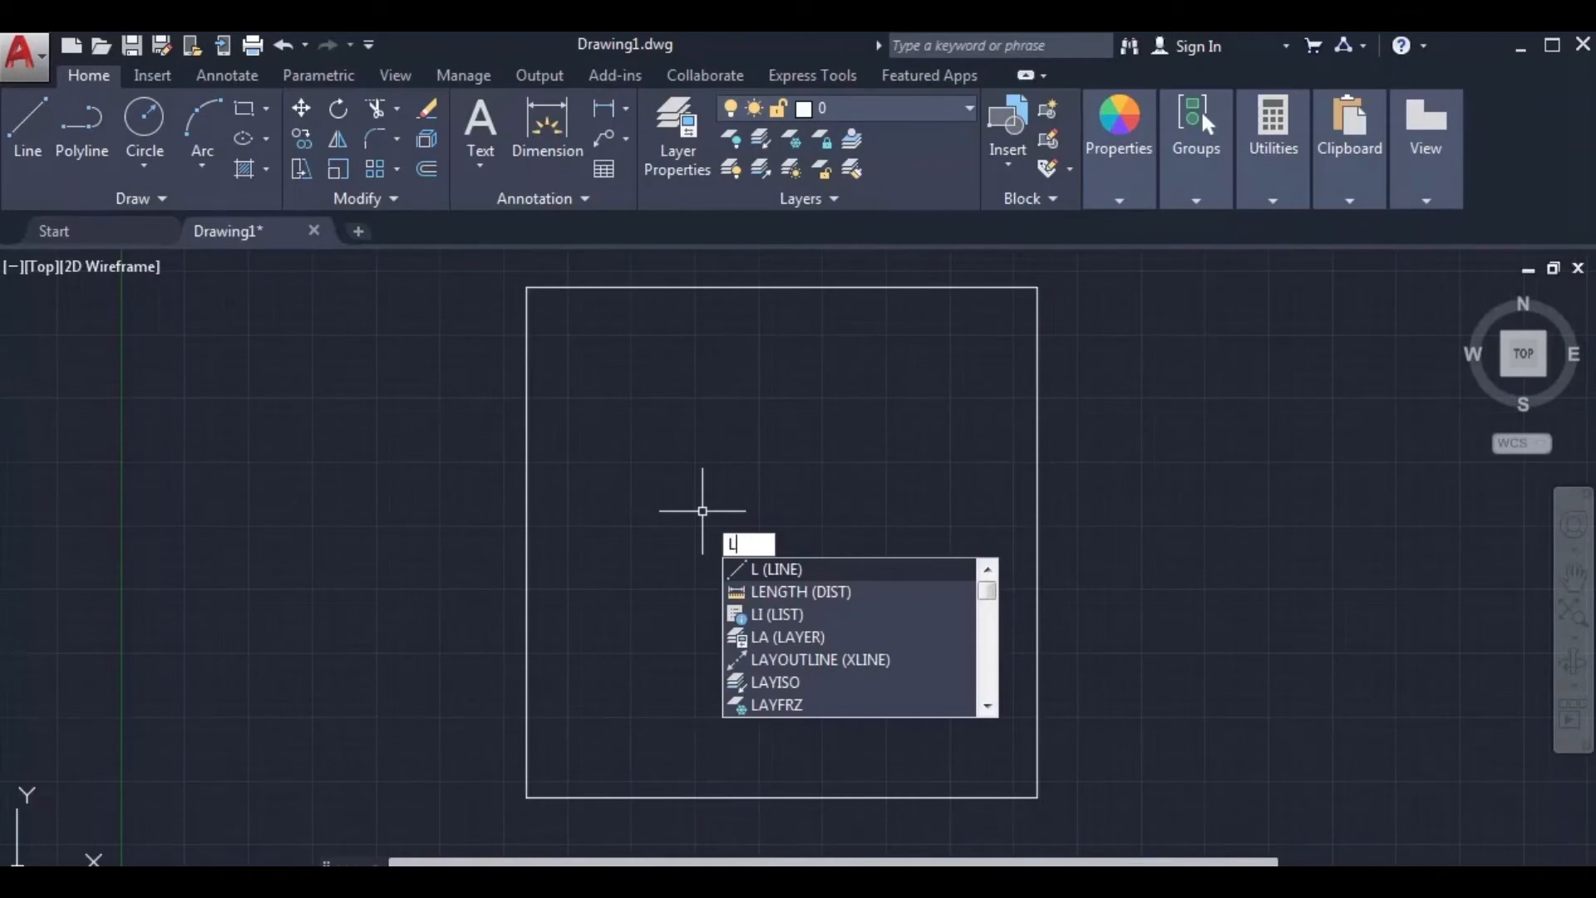
key(Return)
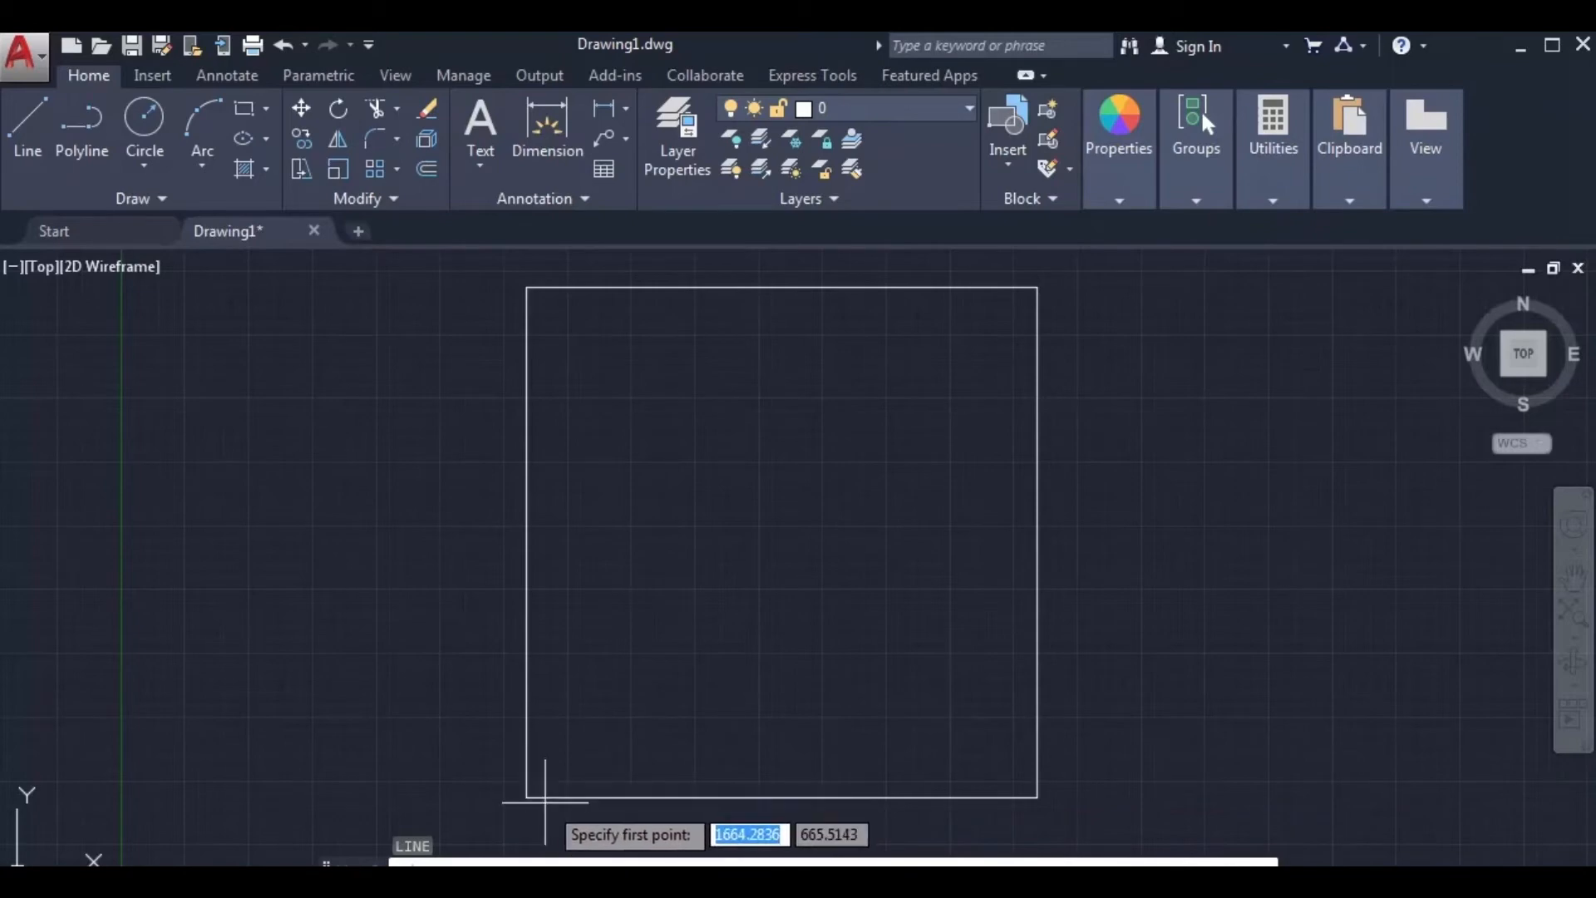
click(1212, 861)
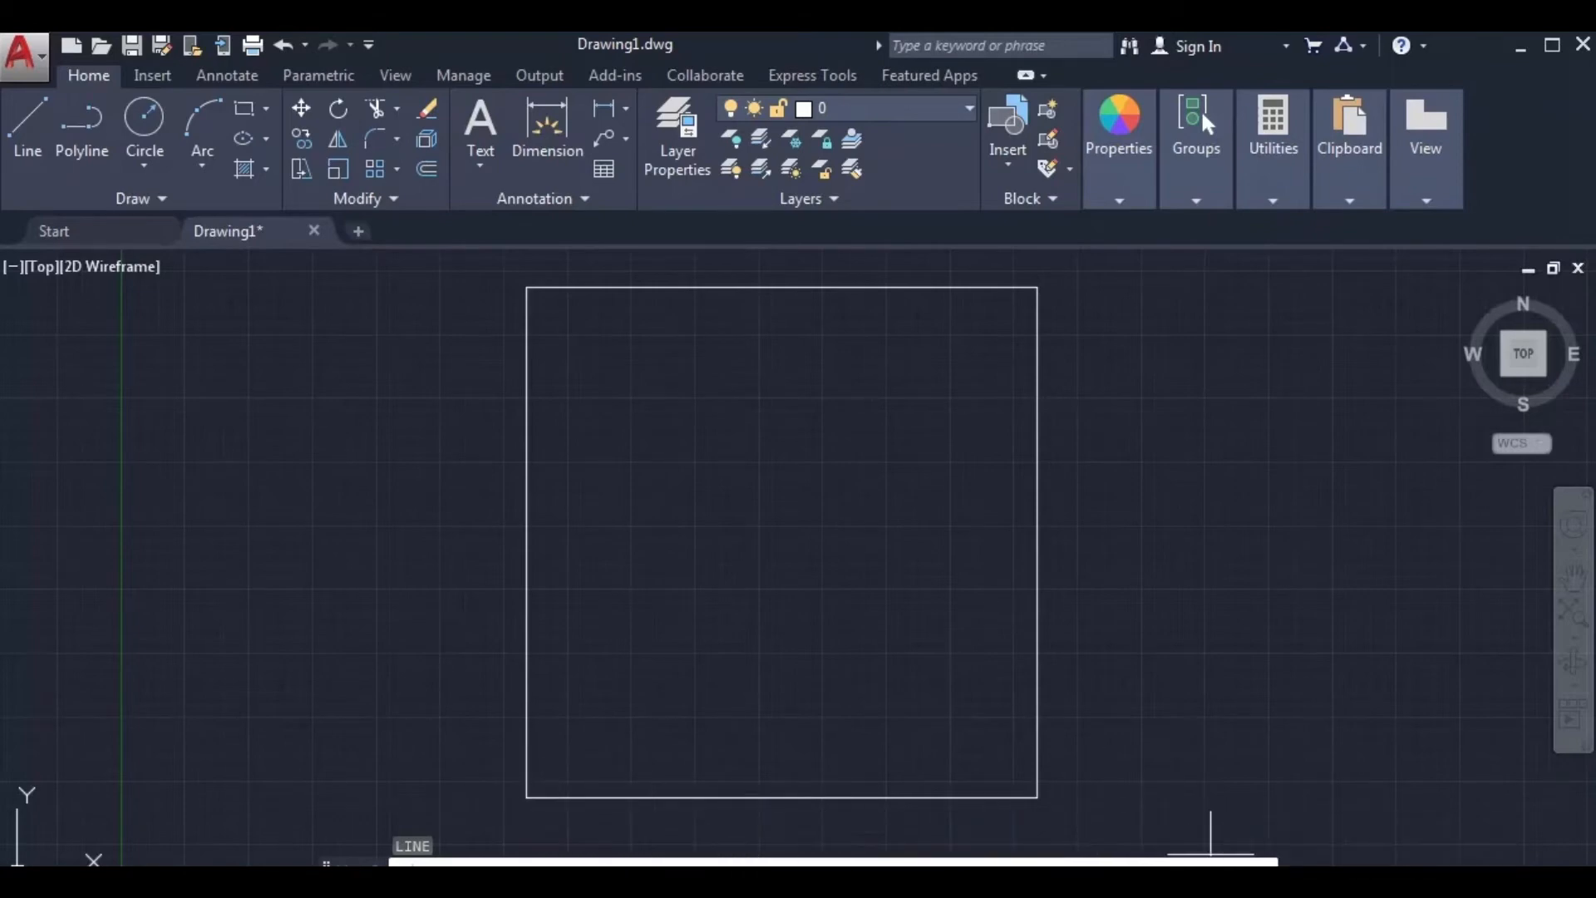
click(527, 798)
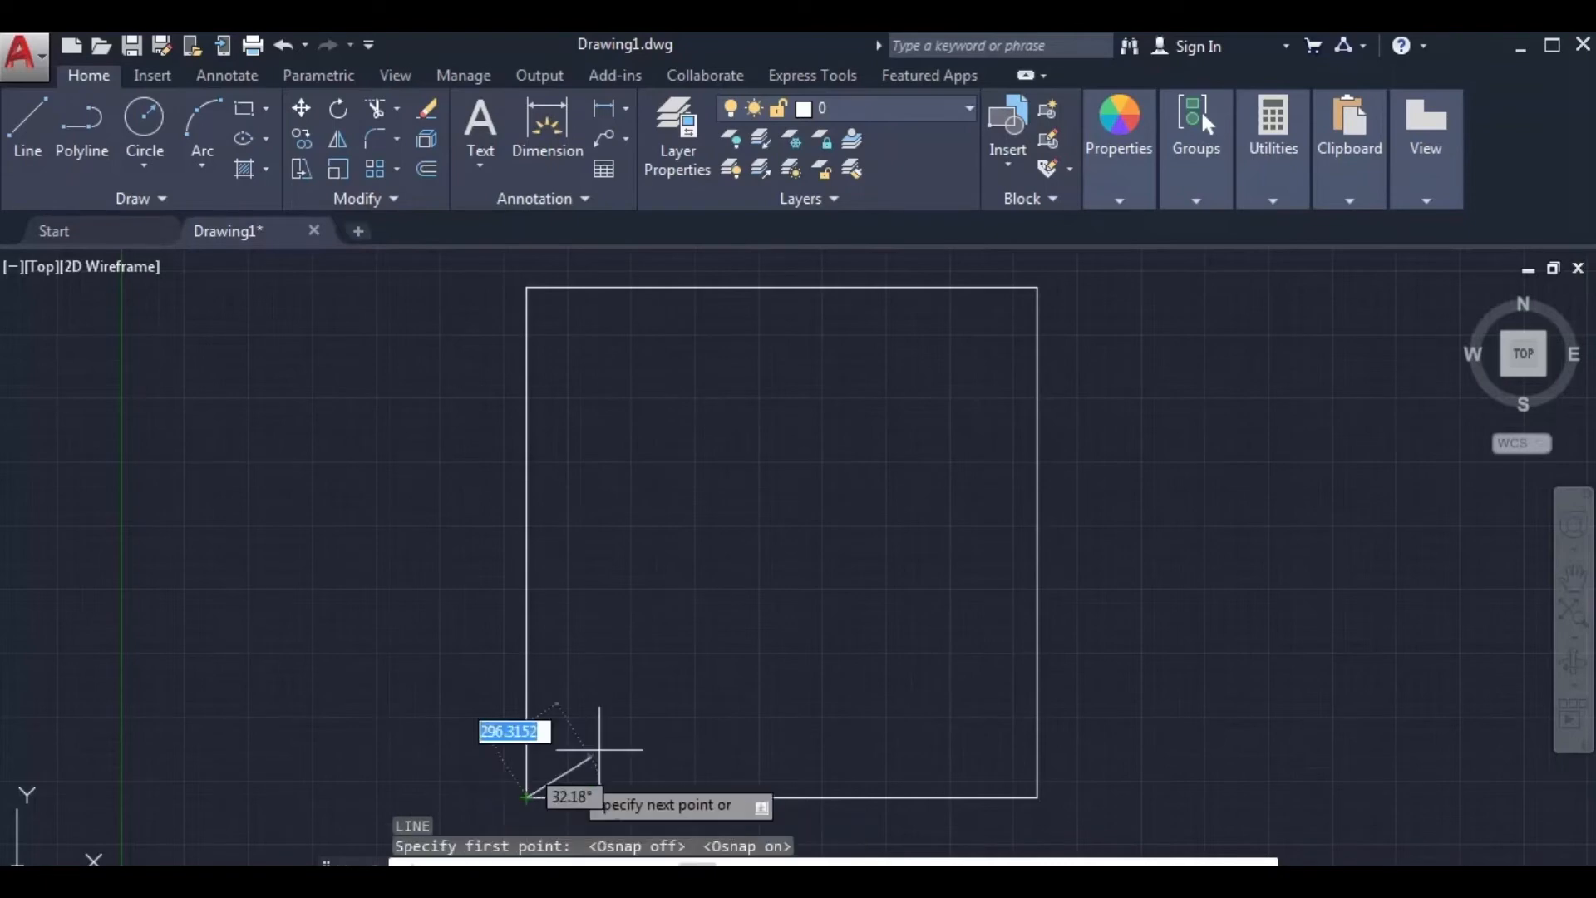
click(1037, 288)
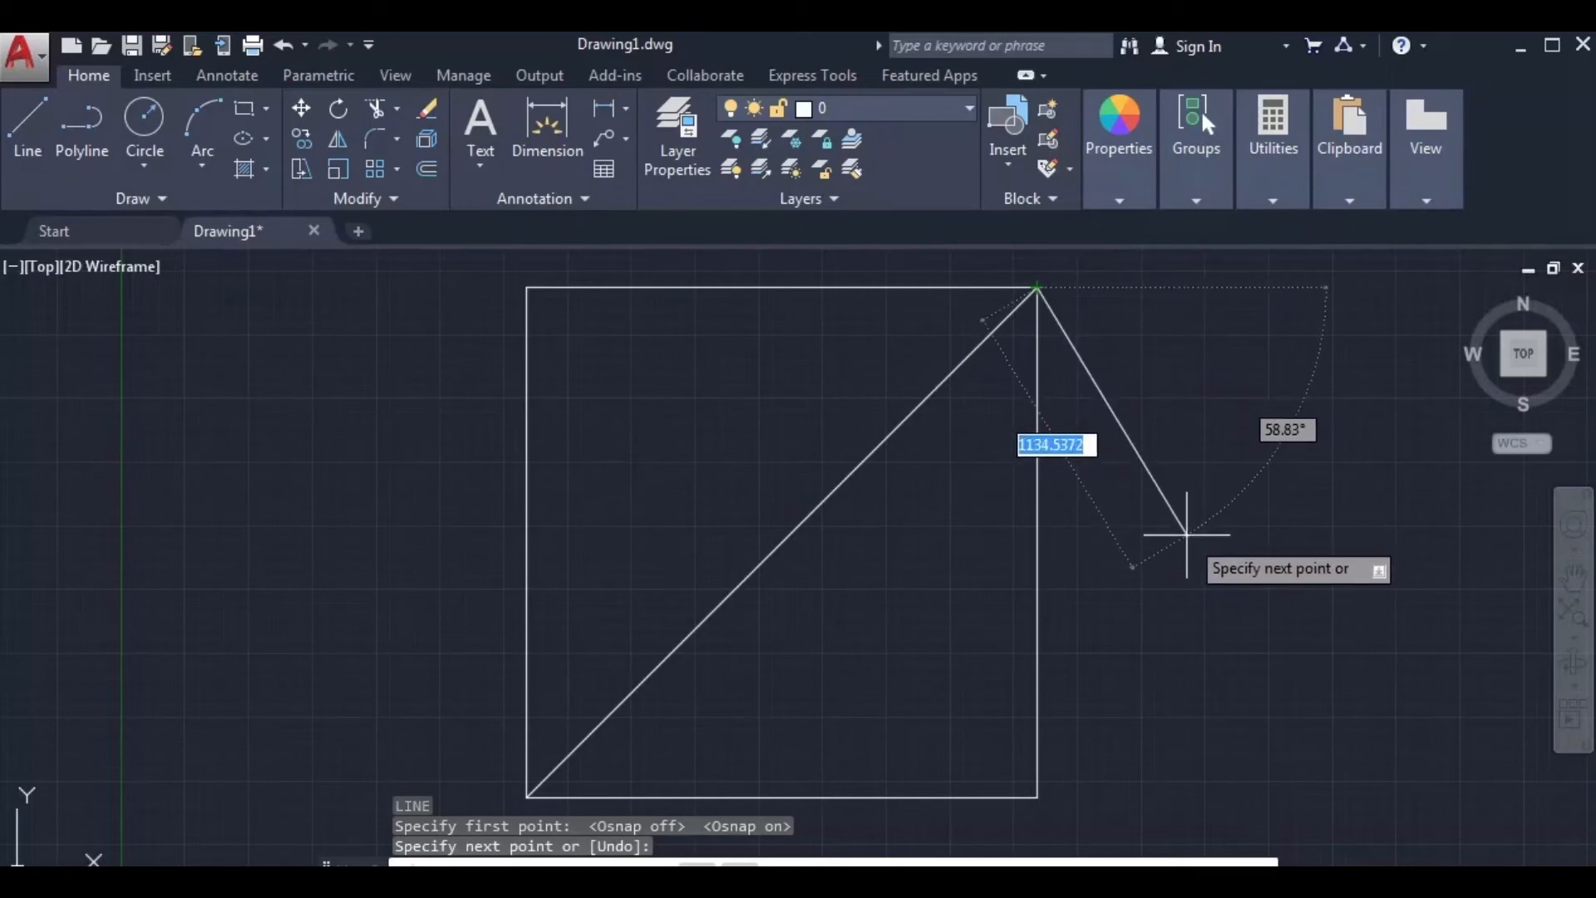
key(Return)
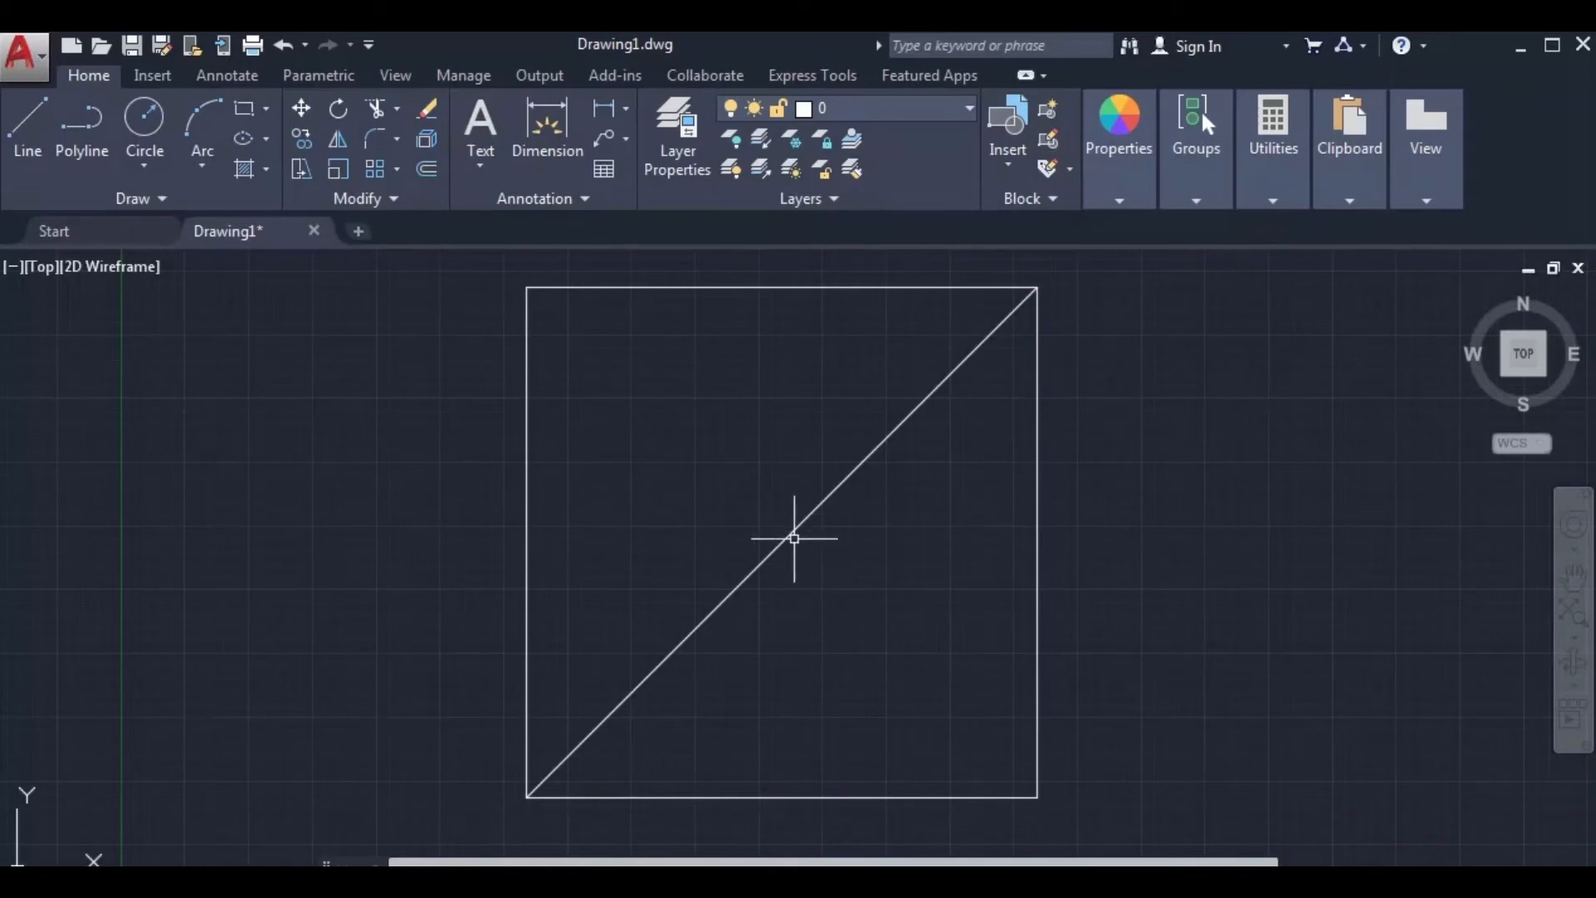
Start a line at the square's lower-right corner, try a segment to the diagonal and undo that segment.
click(35, 149)
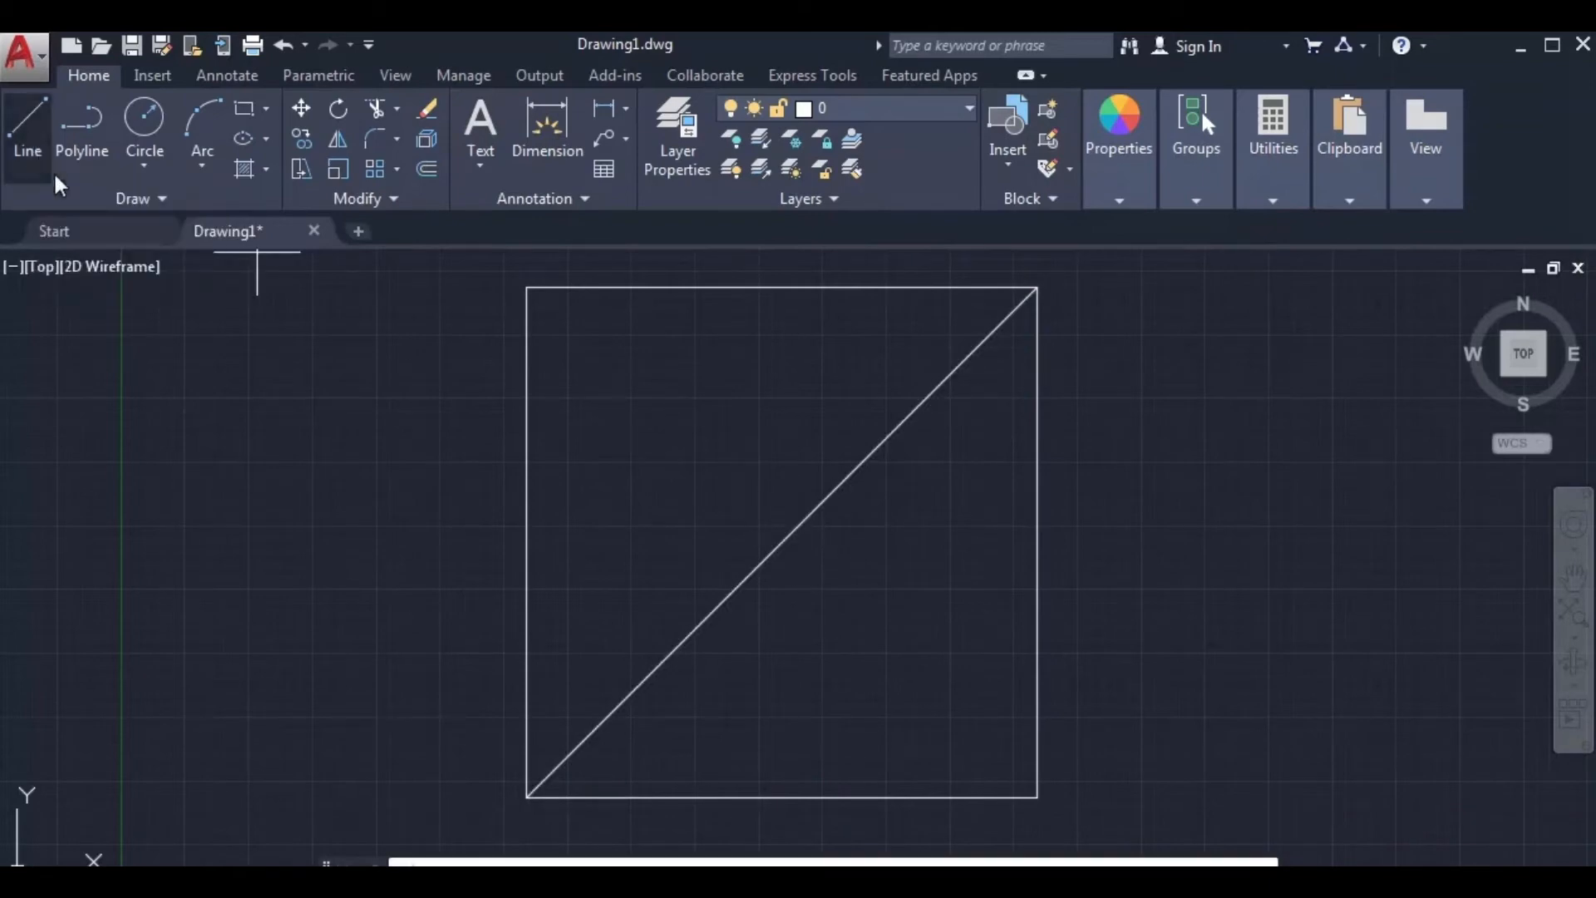
click(1037, 797)
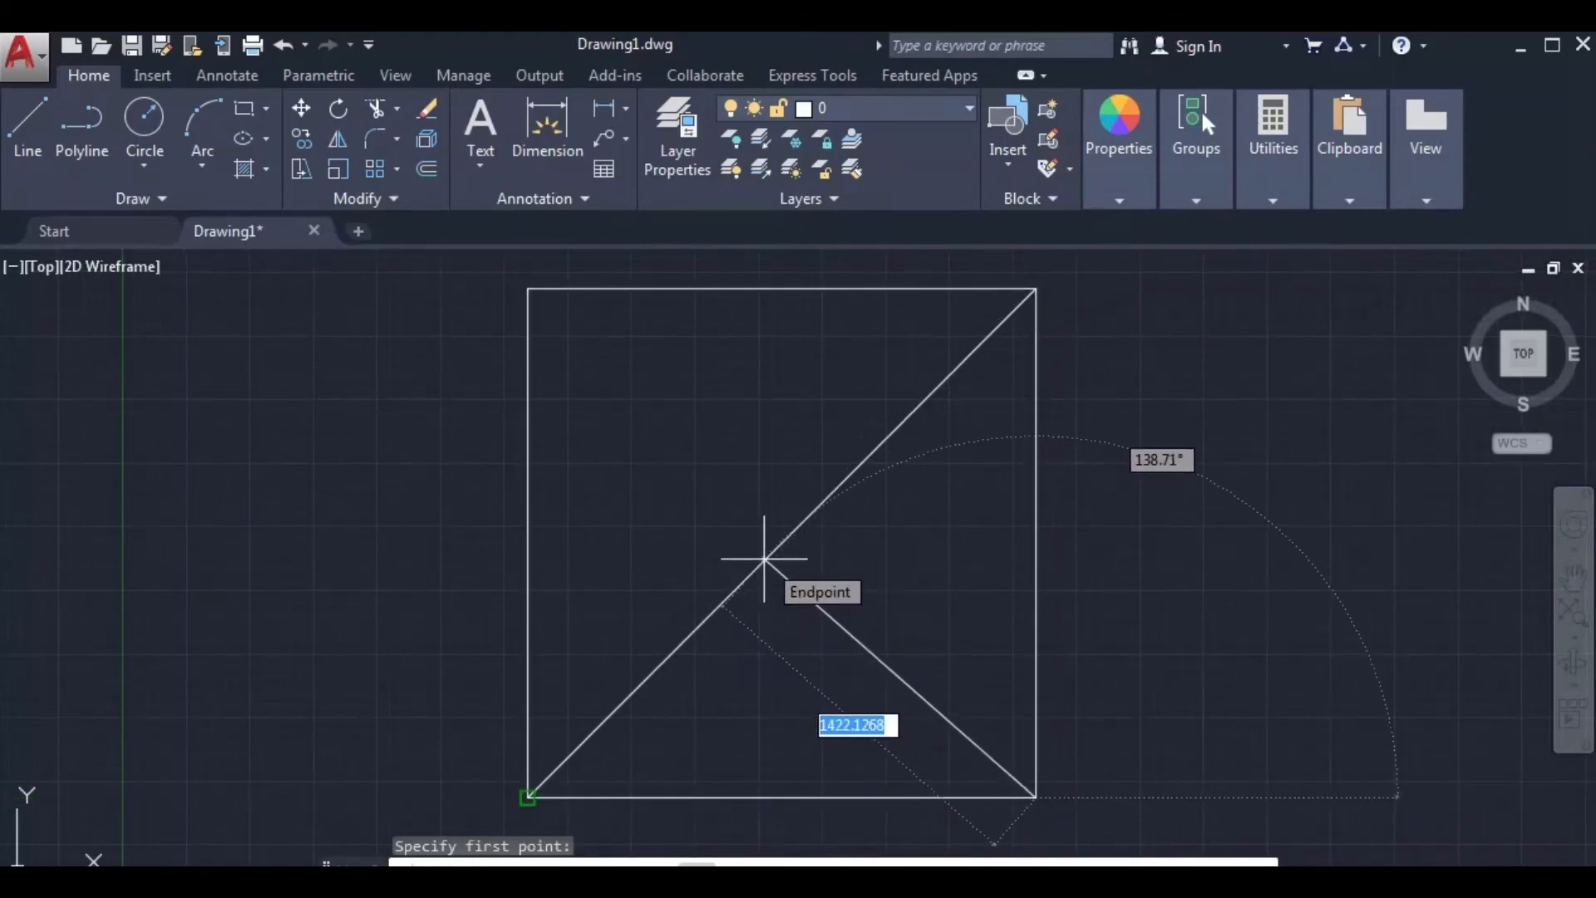
click(764, 559)
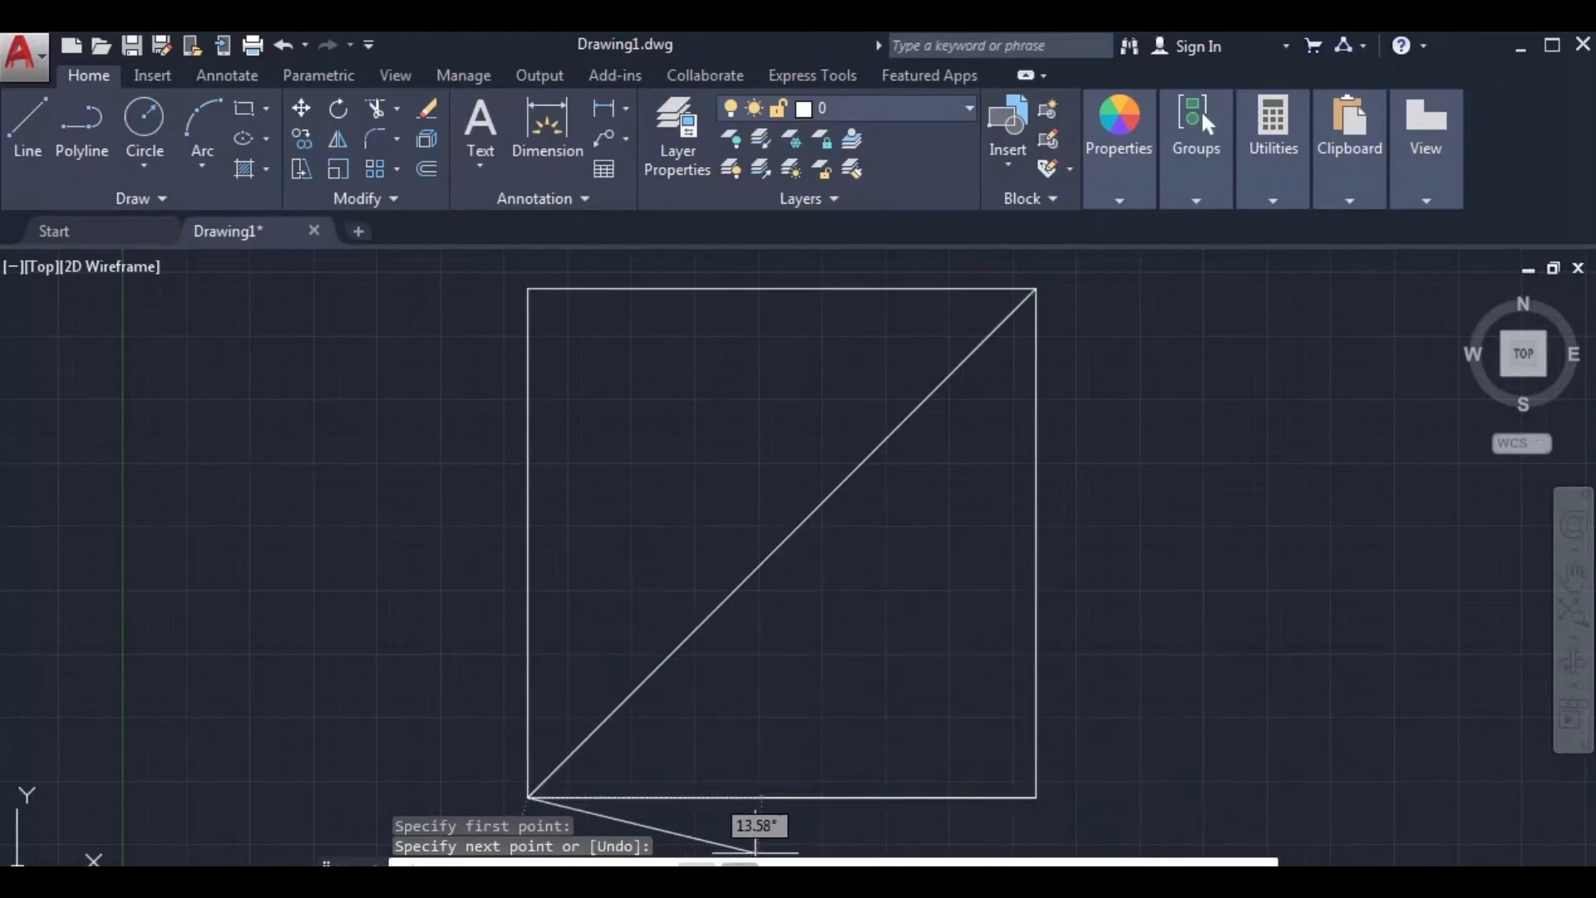
click(1035, 796)
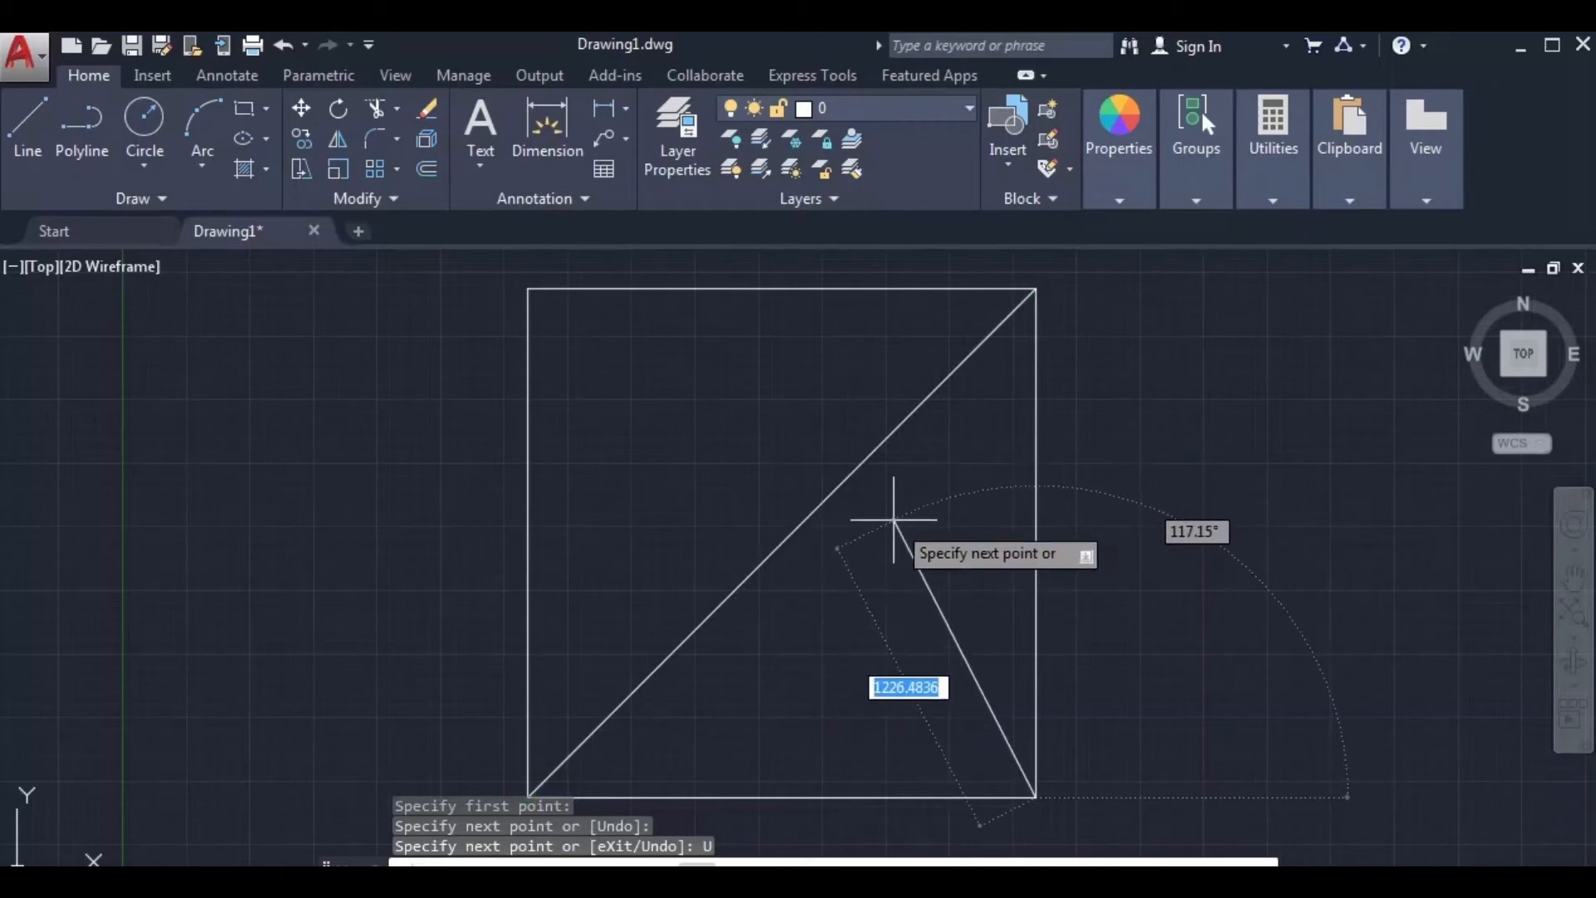
Draw the line from the lower-right corner to the diagonal using the Perpendicular snap override and end the Line command.
key(F8)
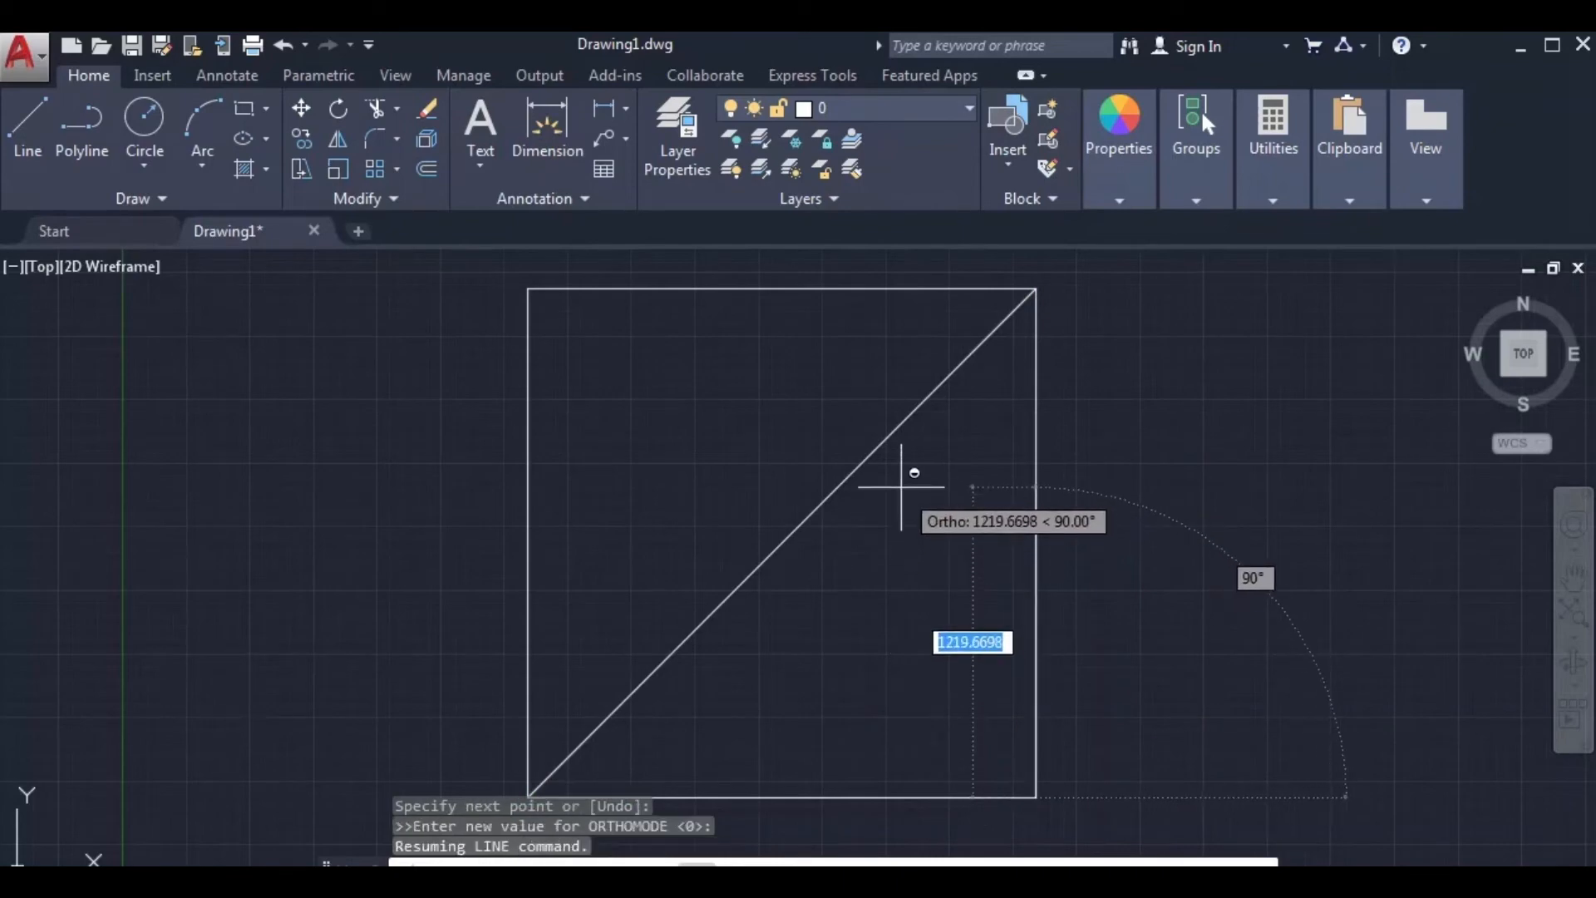
shift+right_click(901, 487)
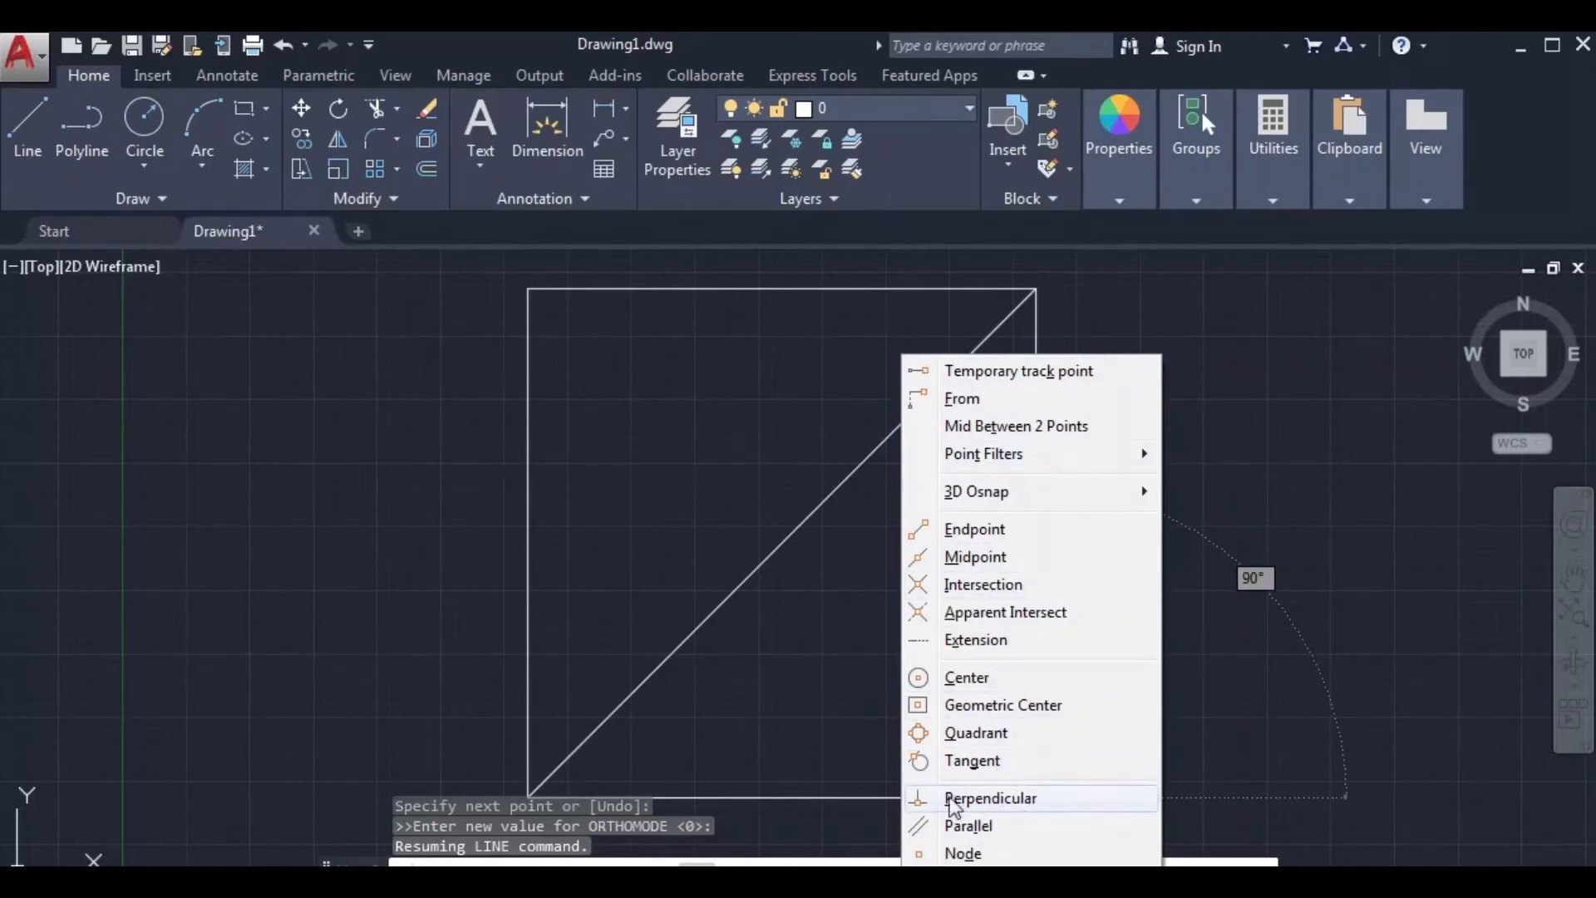
click(993, 799)
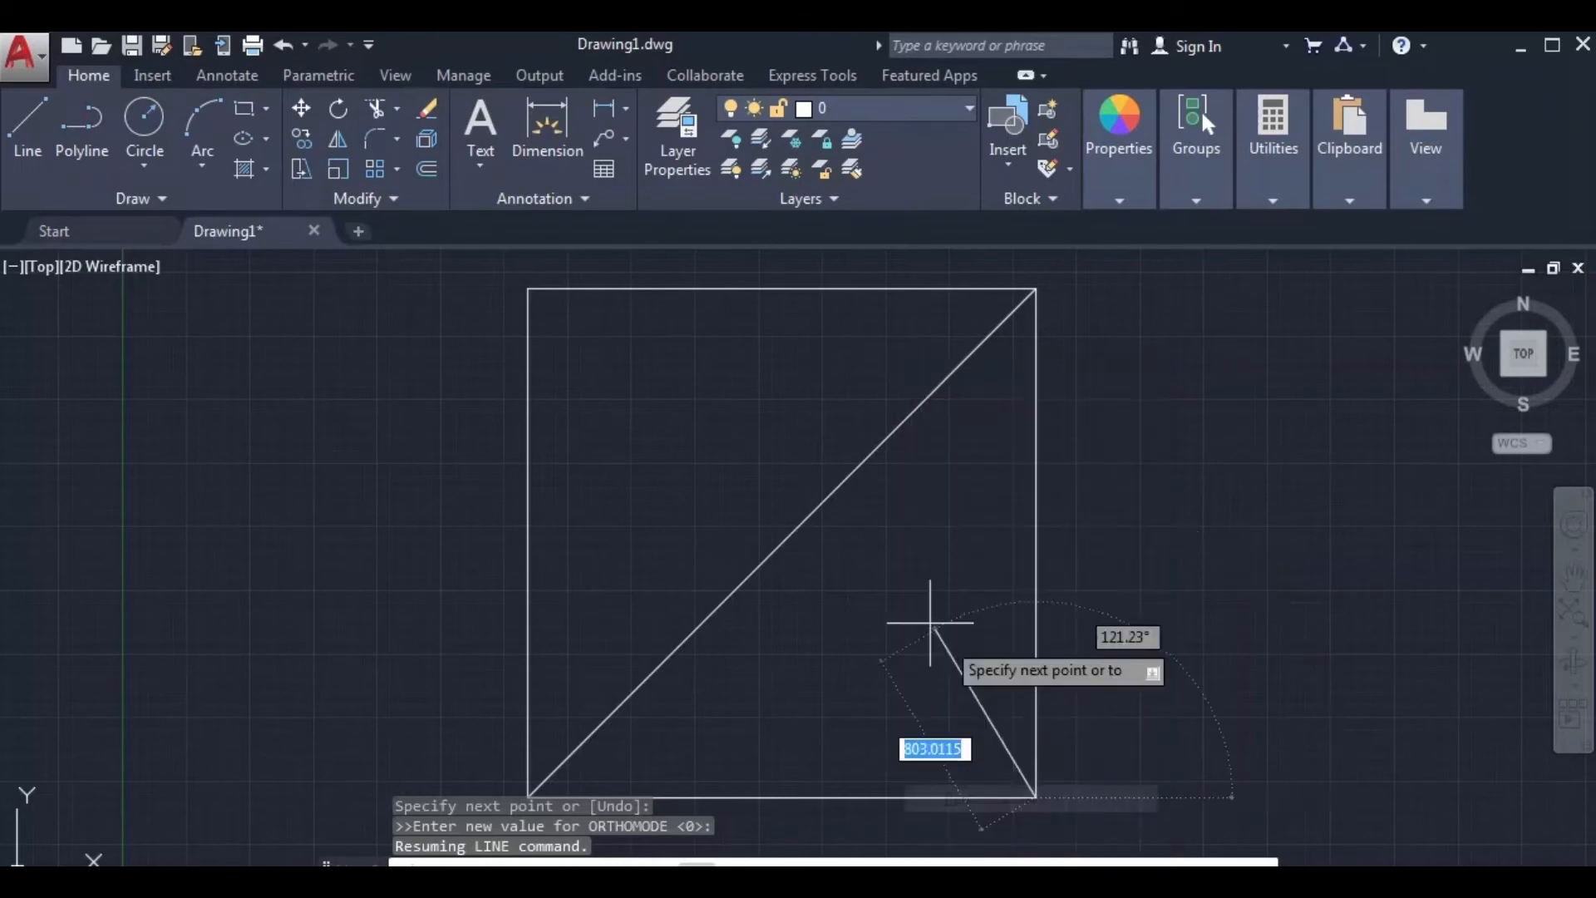
click(801, 528)
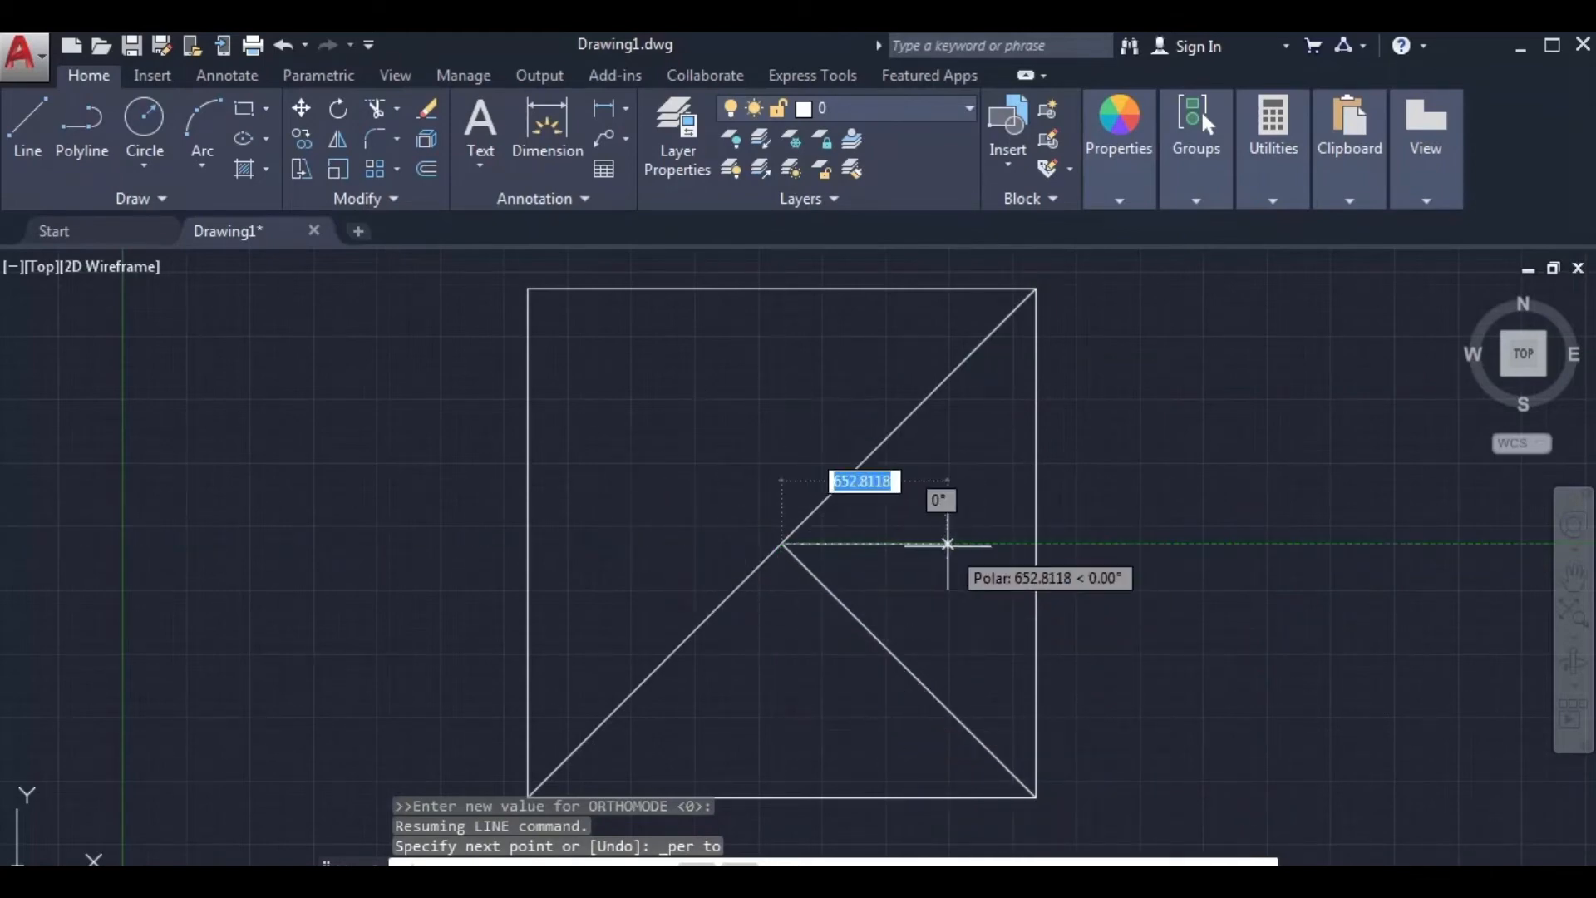
key(Return)
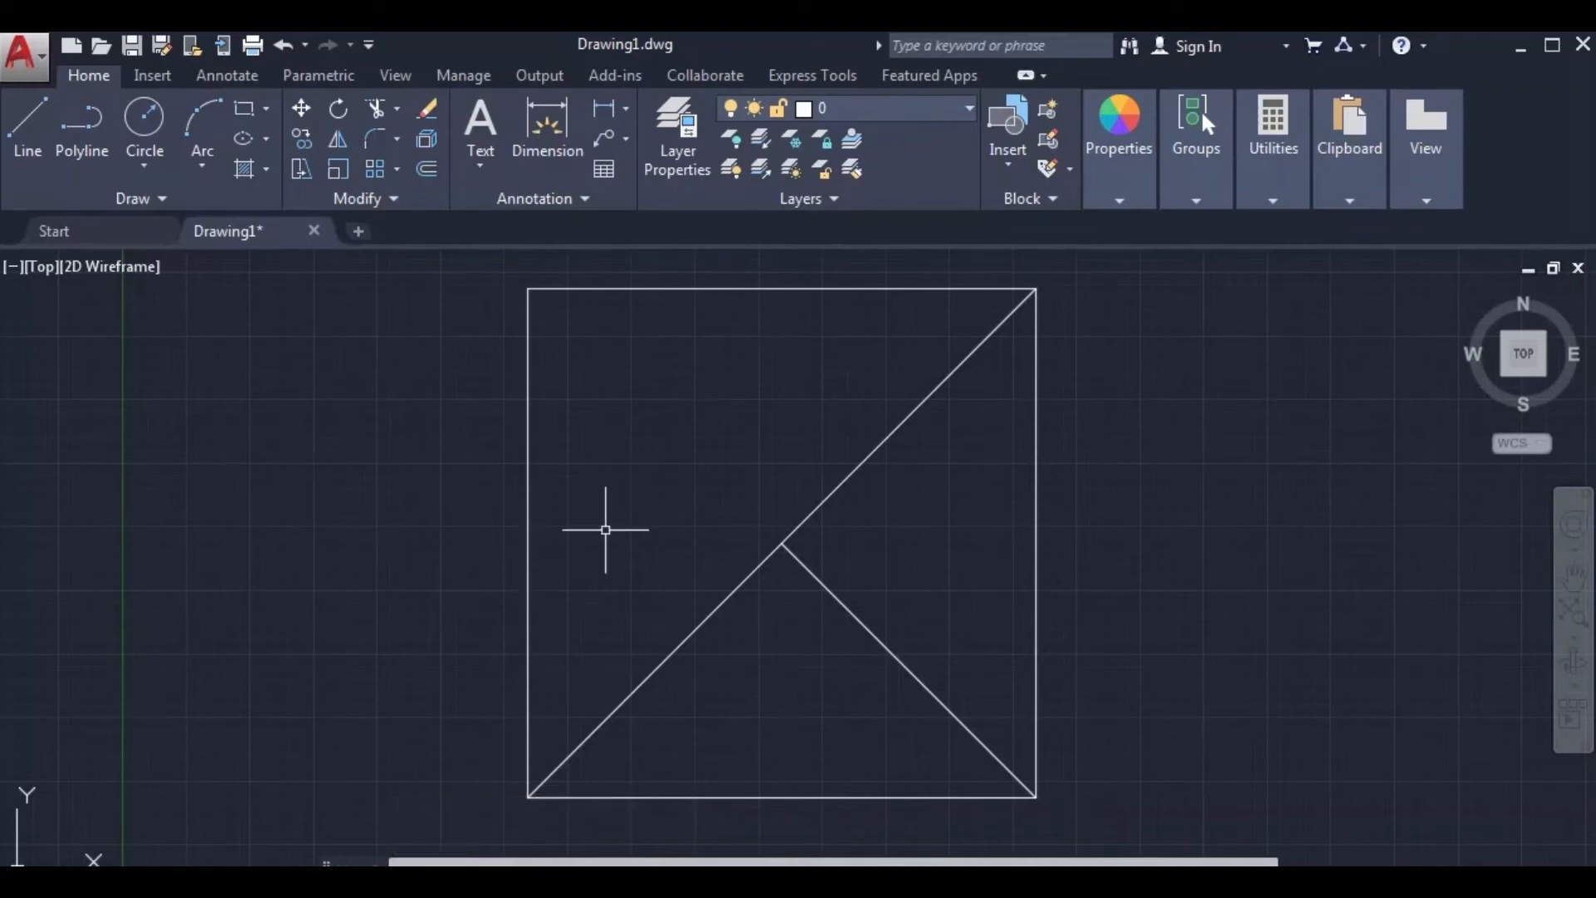
Start a new line at the midpoint of the square's top side using the Midpoint snap override.
click(18, 147)
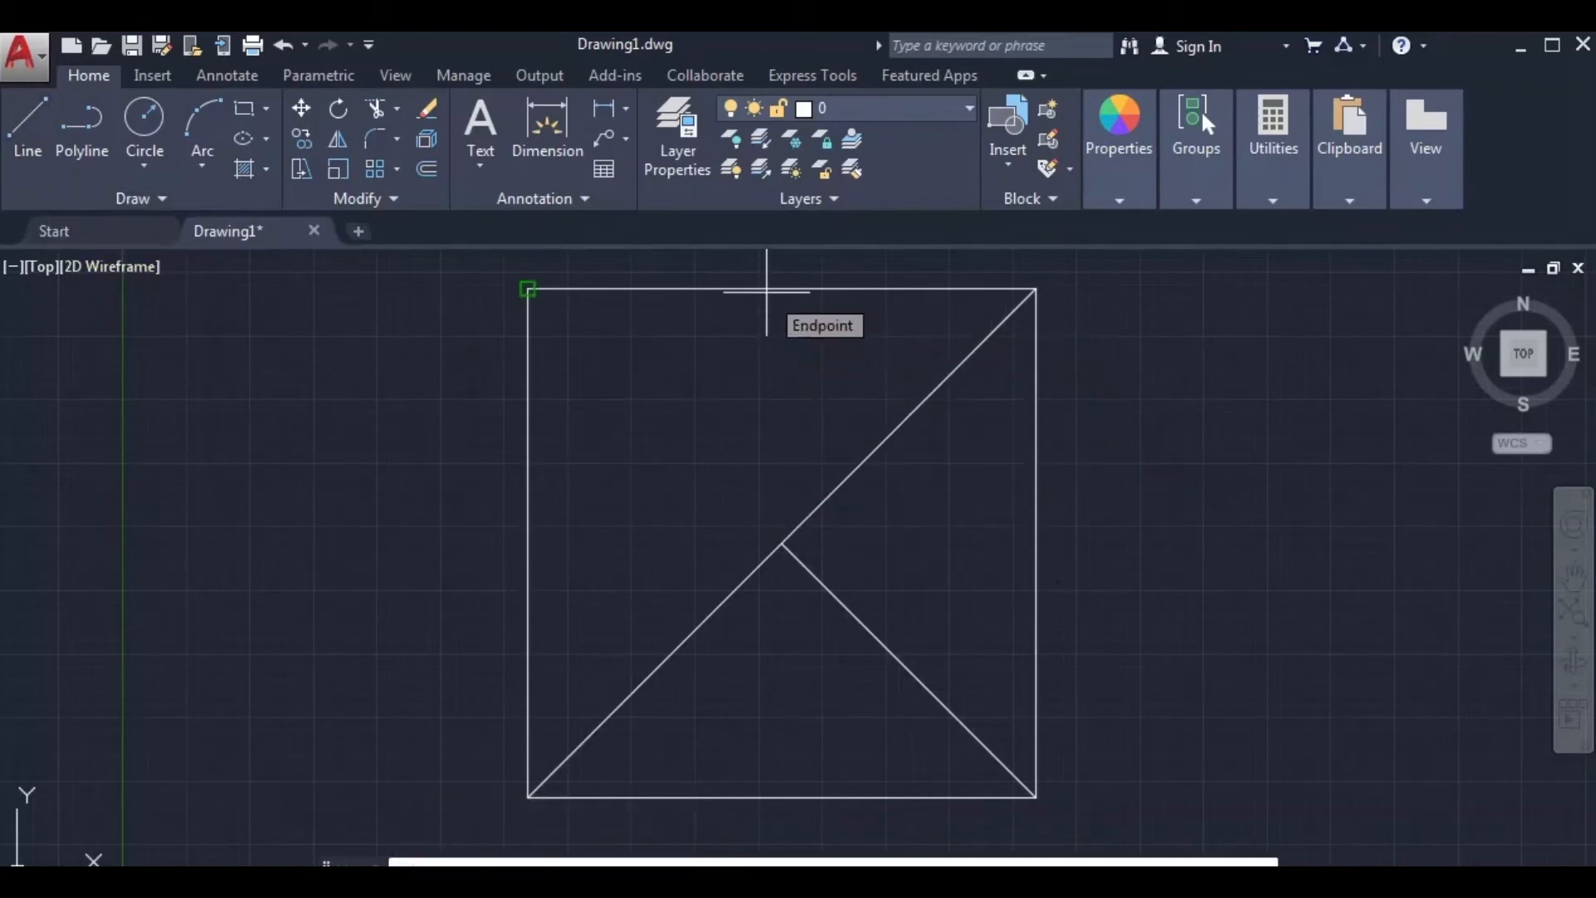
shift+right_click(710, 321)
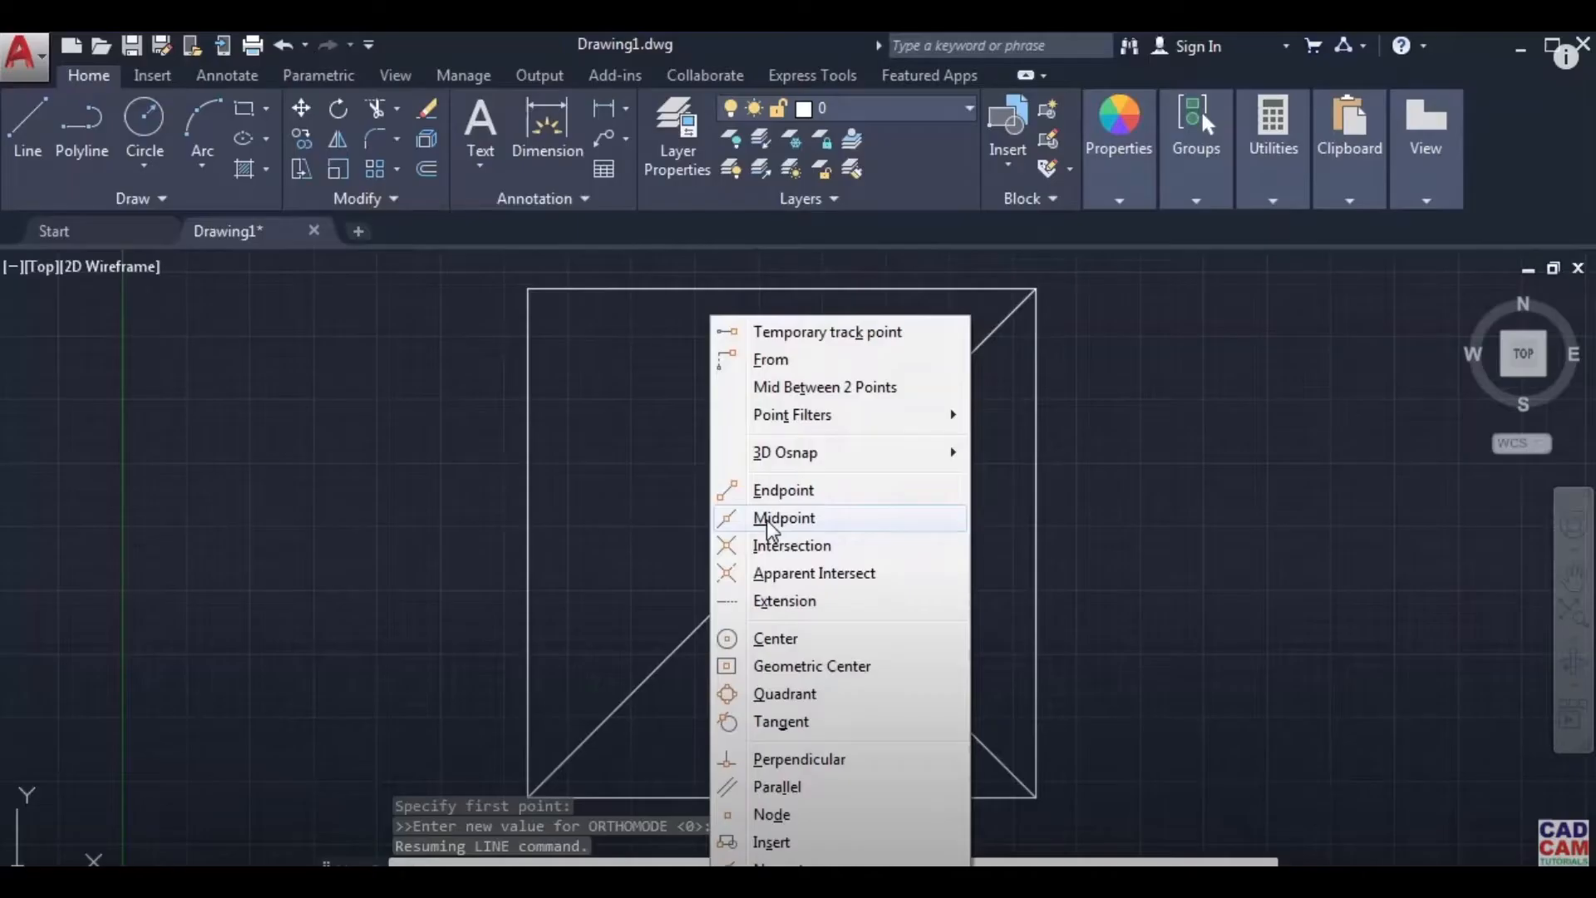
click(767, 521)
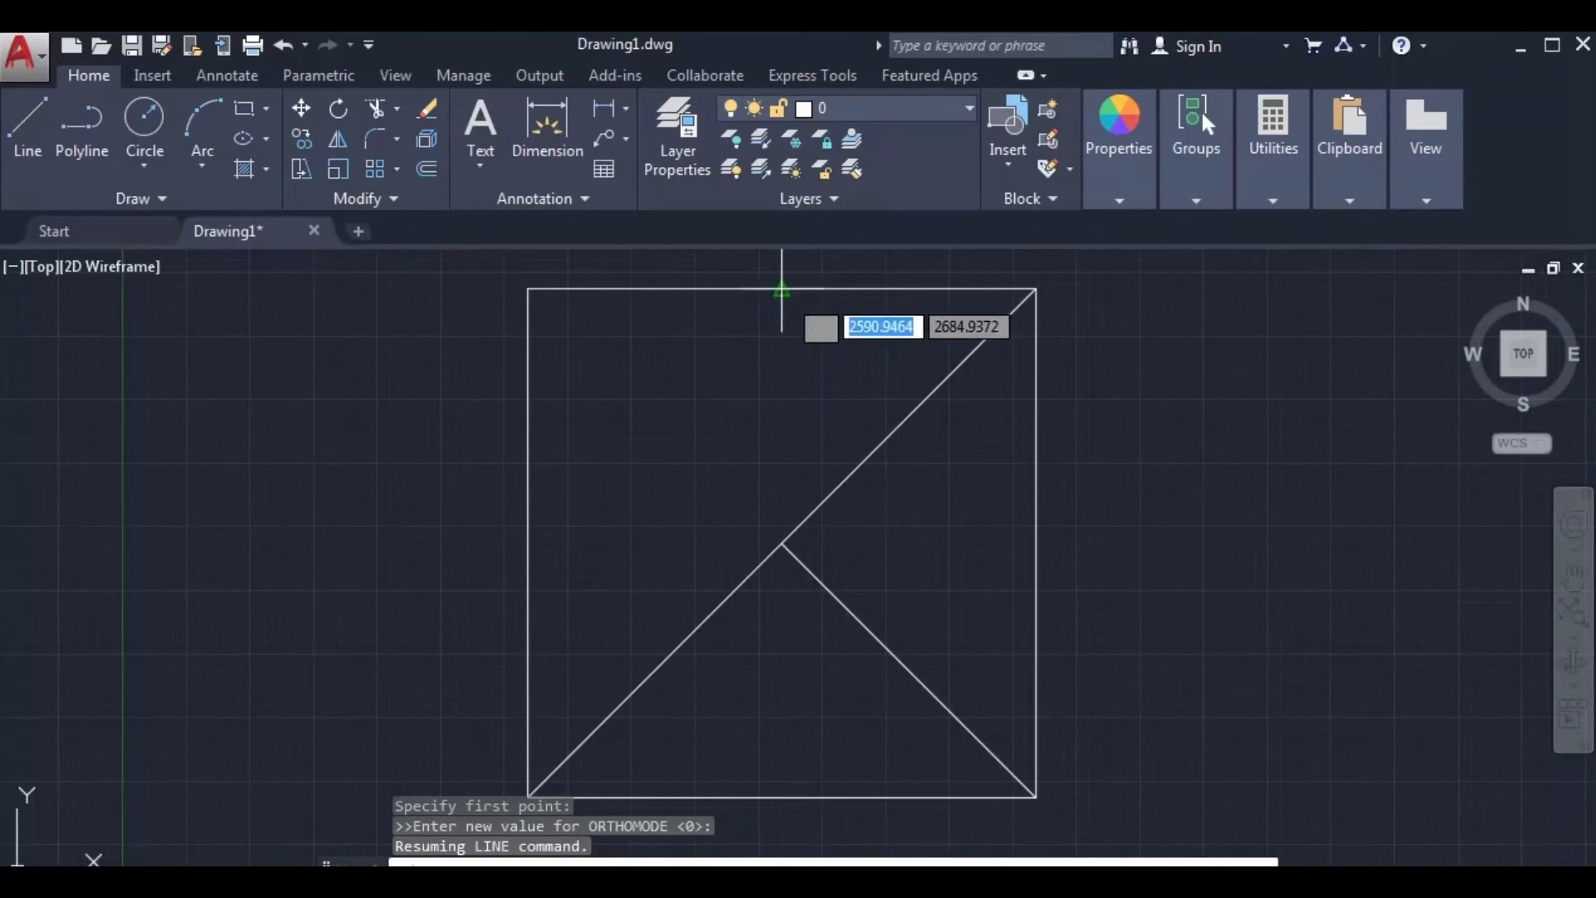
click(789, 291)
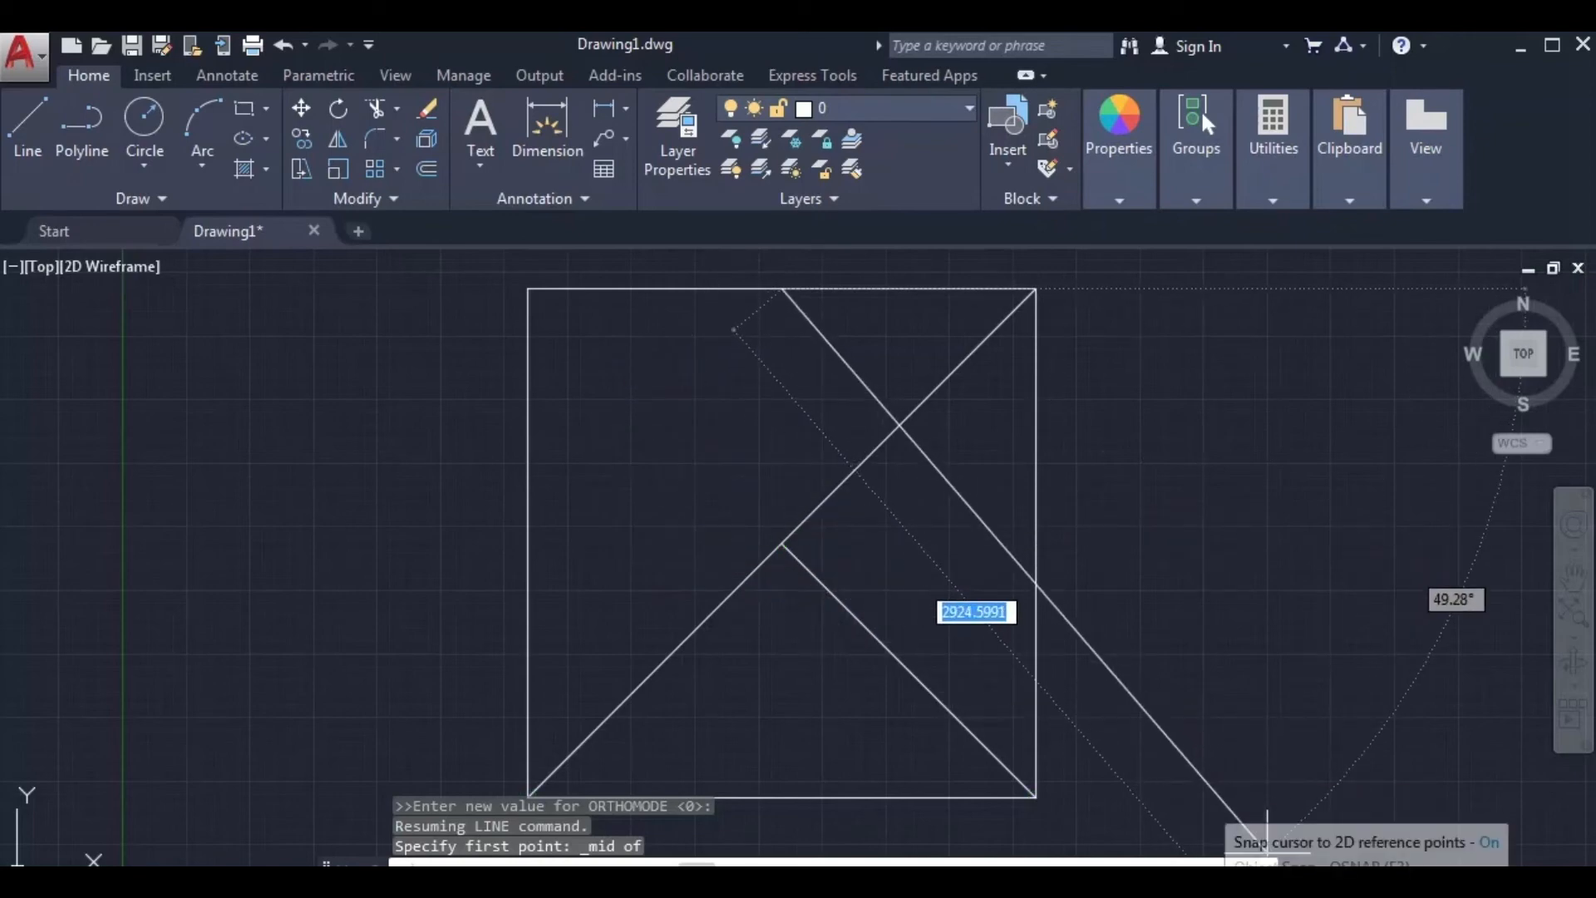
Enable Midpoint among the running object snap modes while the Line command stays active.
click(1254, 891)
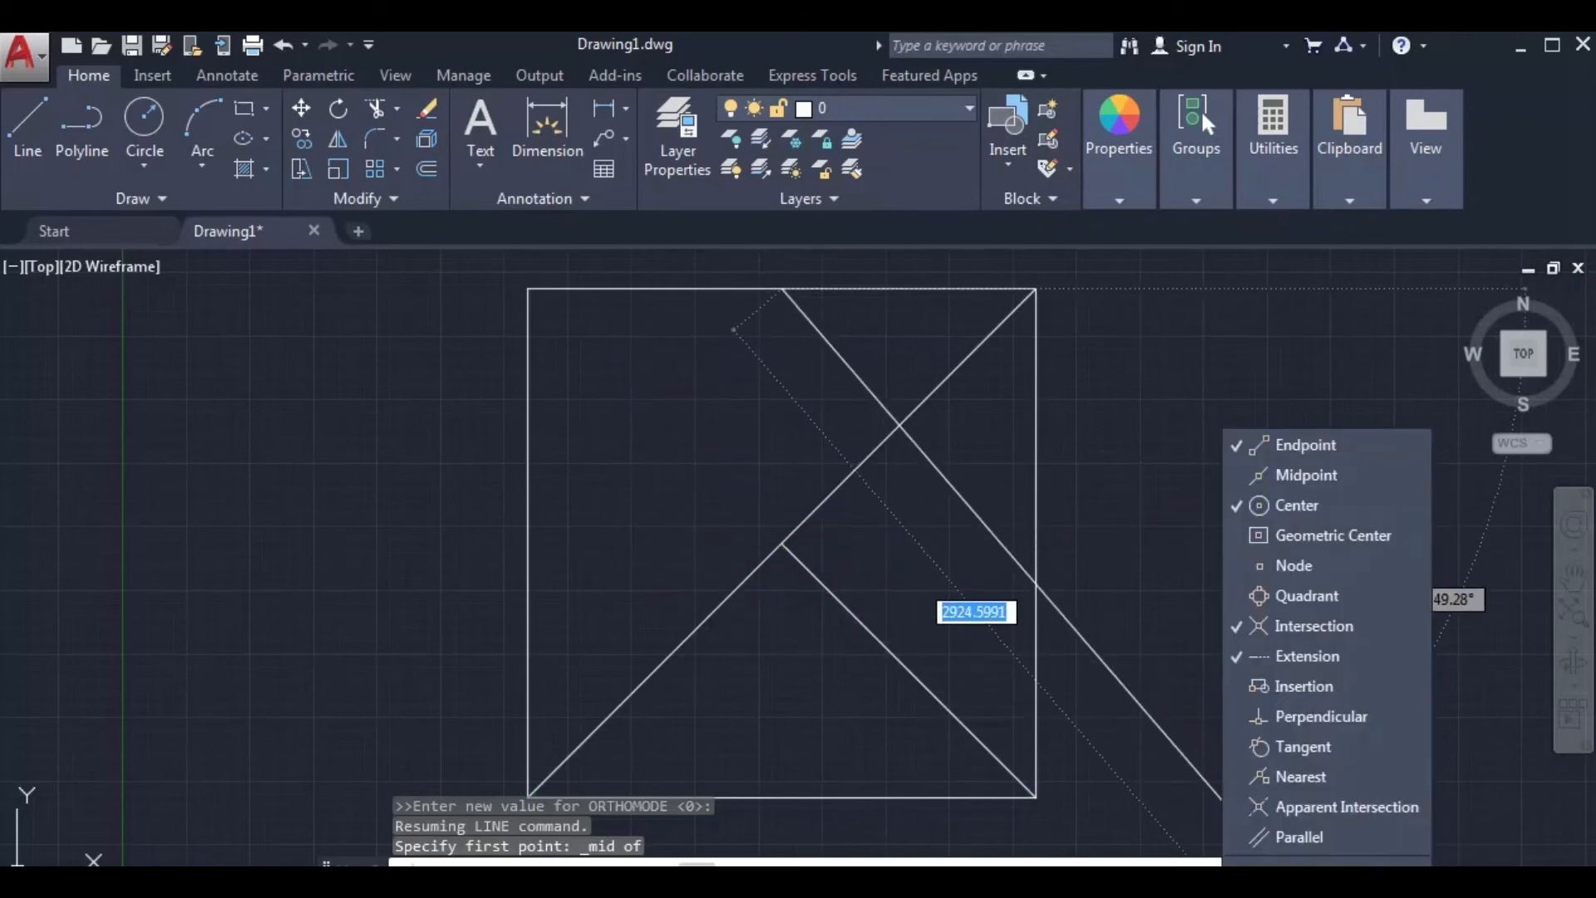
click(1294, 481)
click(617, 536)
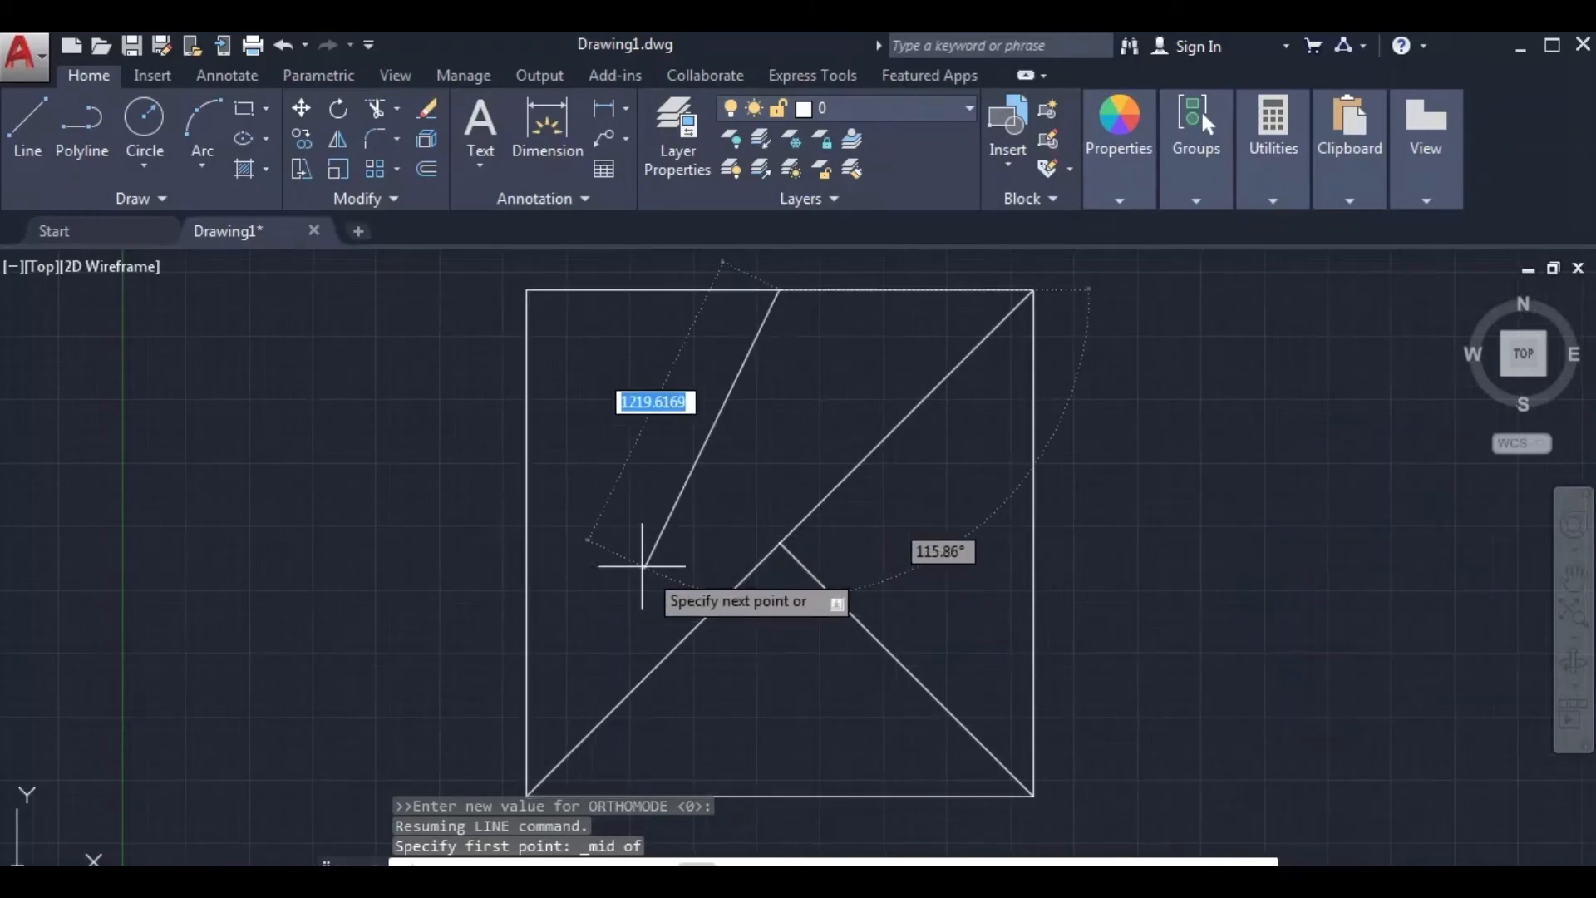
Draw a diamond from the top midpoint through the left, bottom and right side midpoints and back to the top midpoint.
click(529, 534)
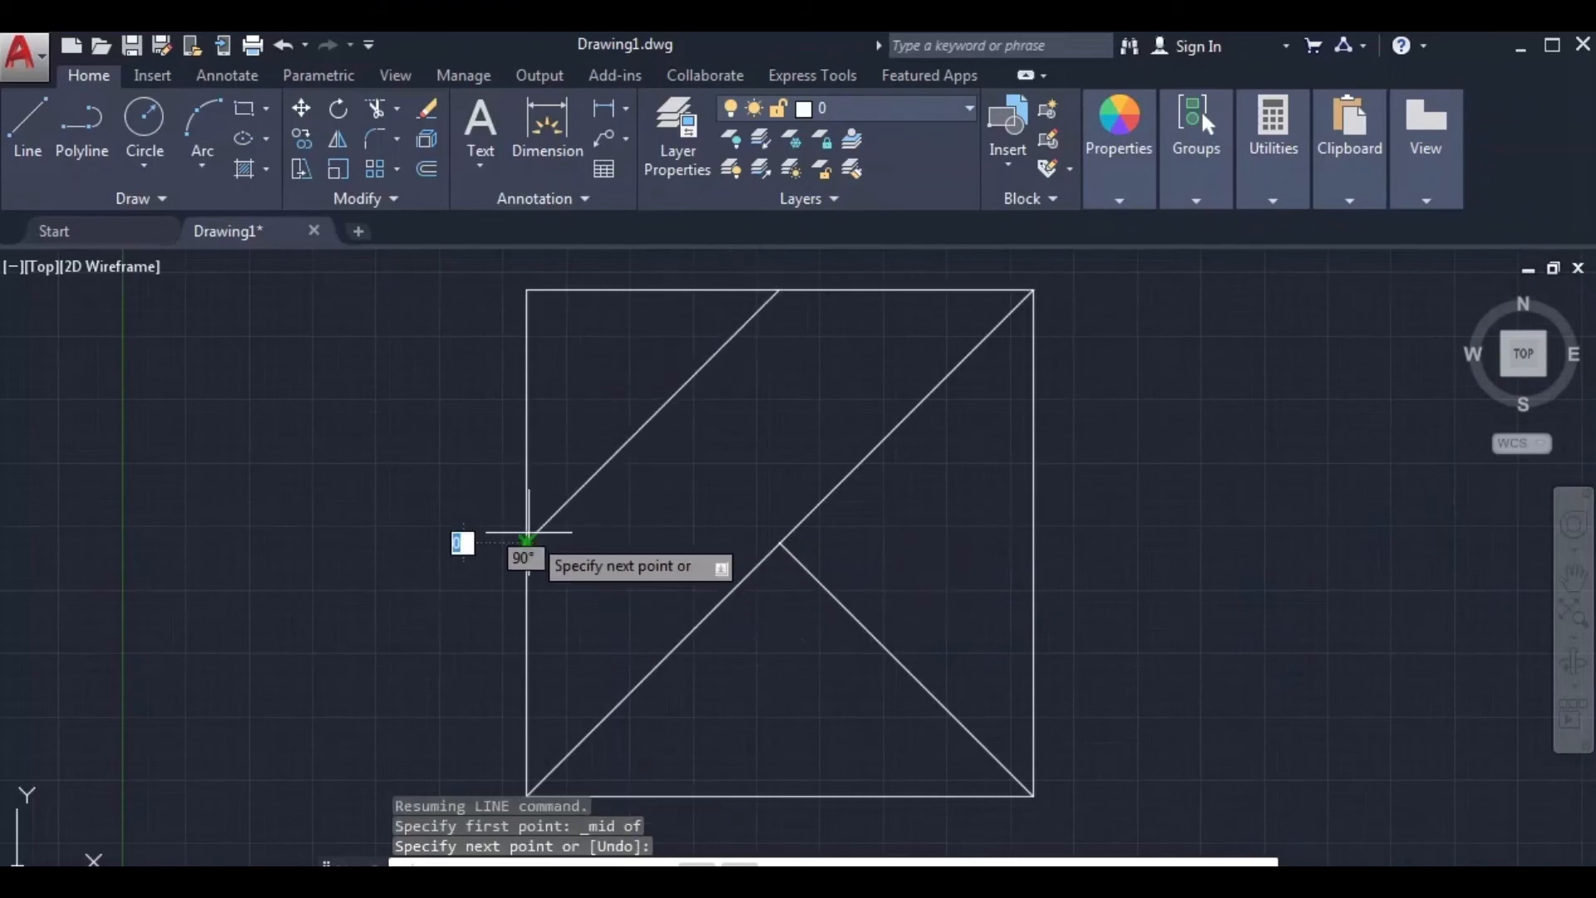
click(779, 796)
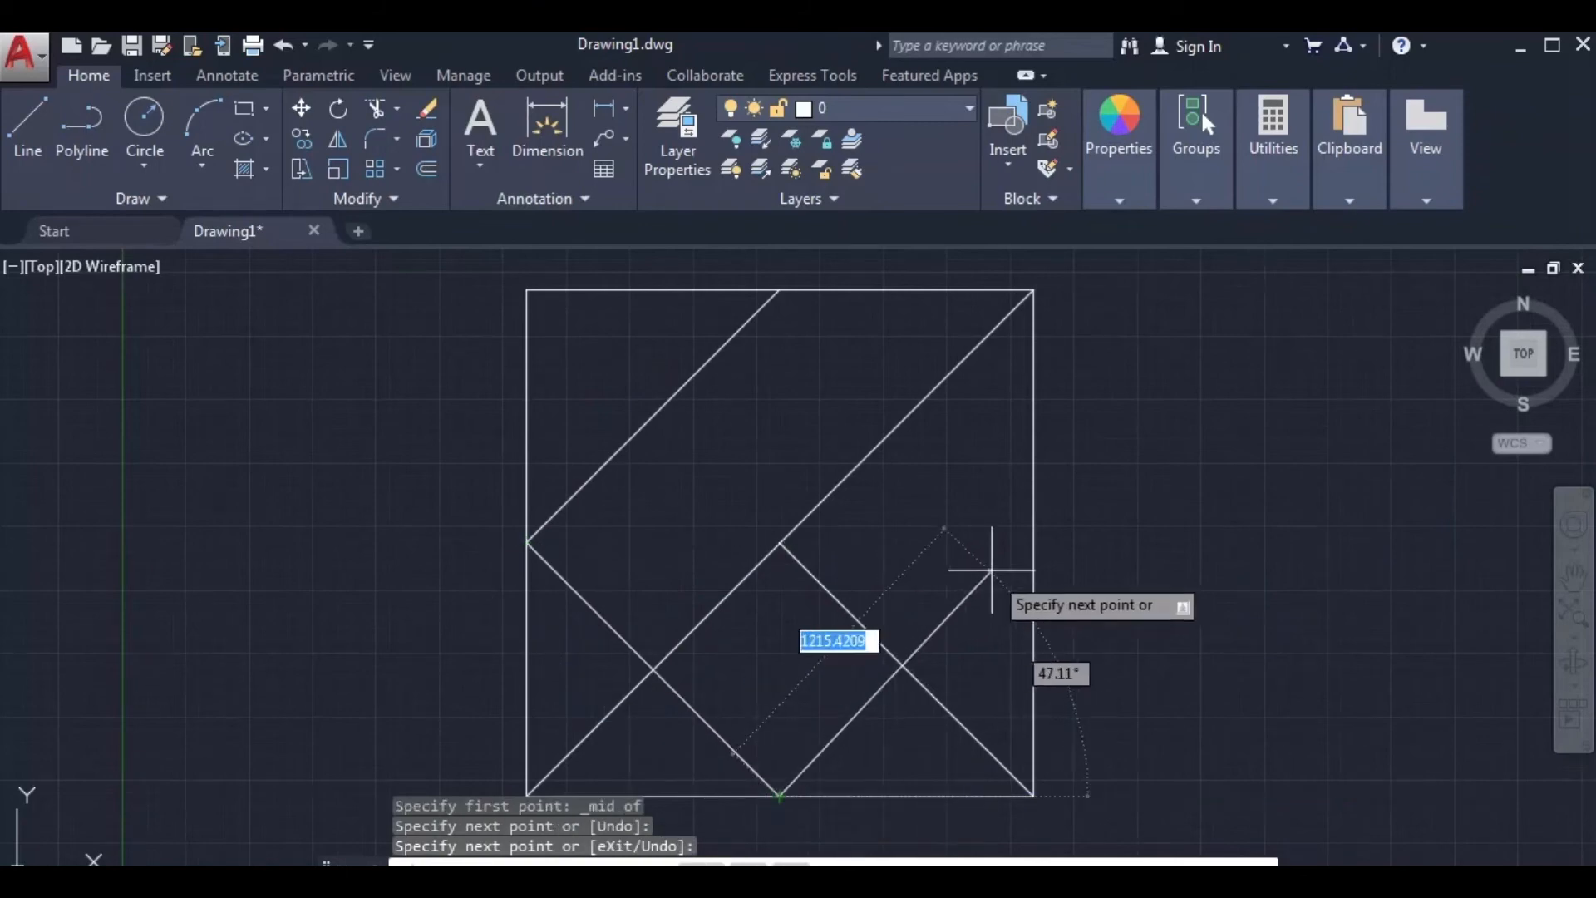
click(1033, 543)
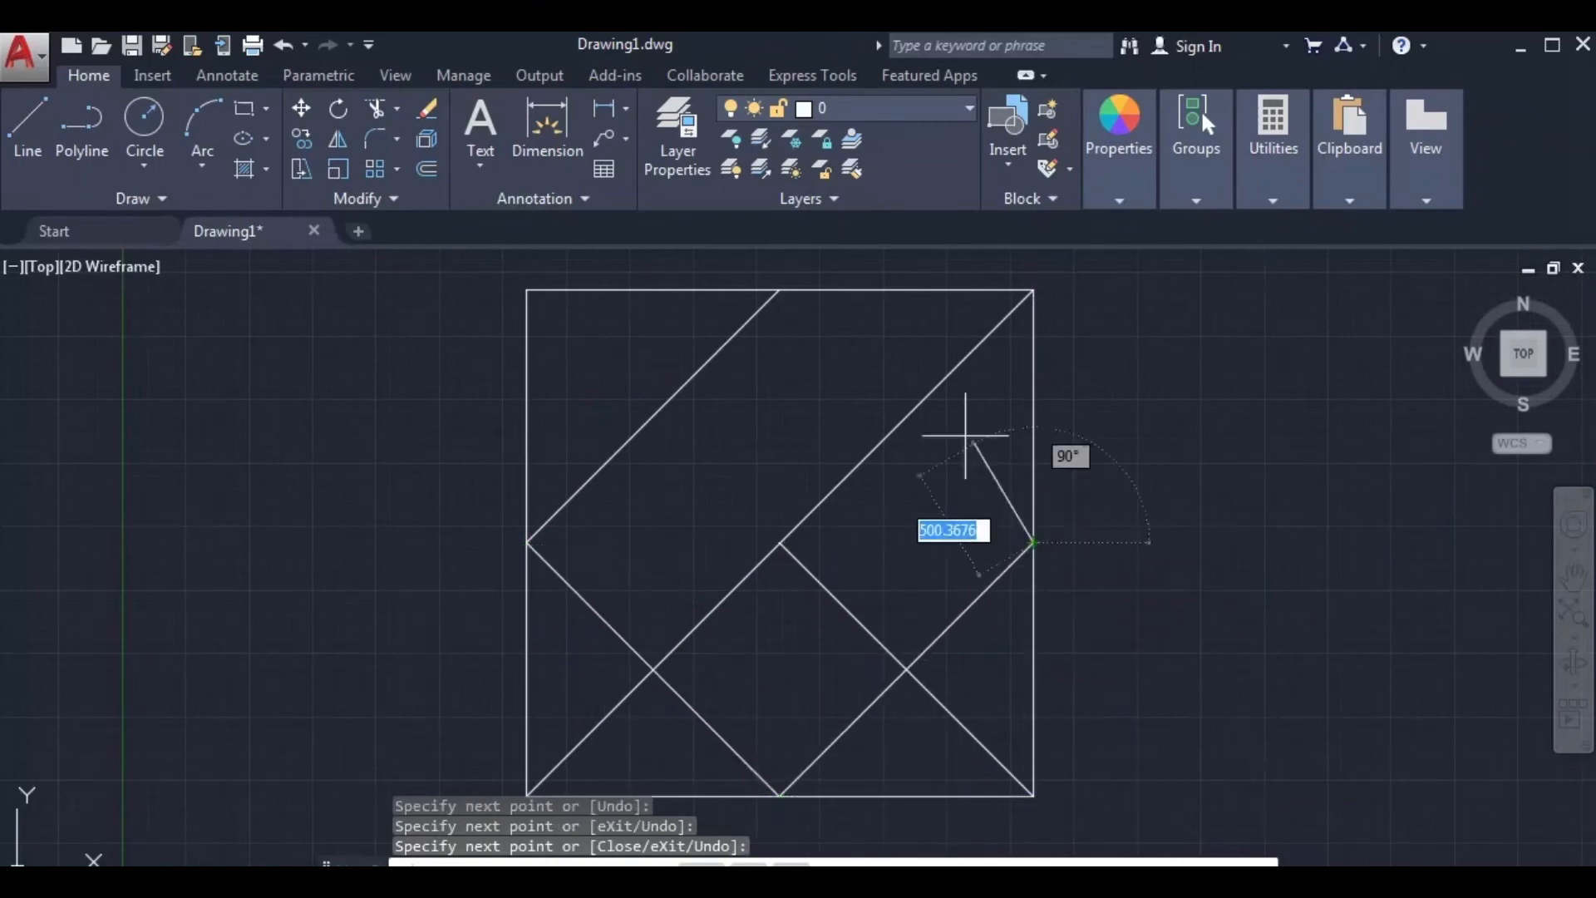
click(779, 290)
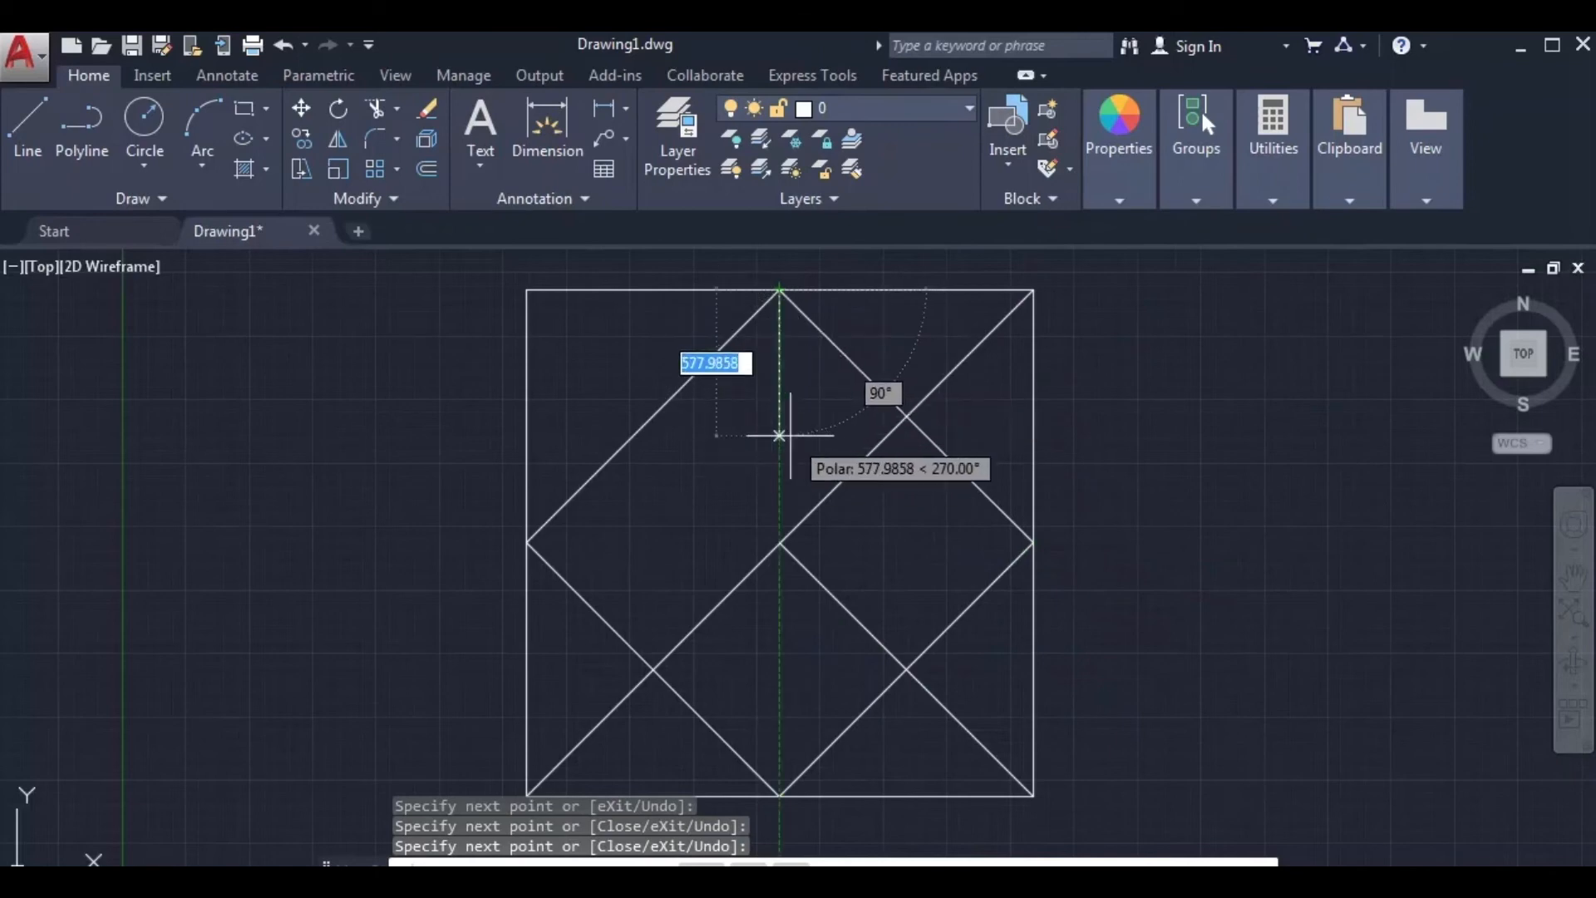
key(Return)
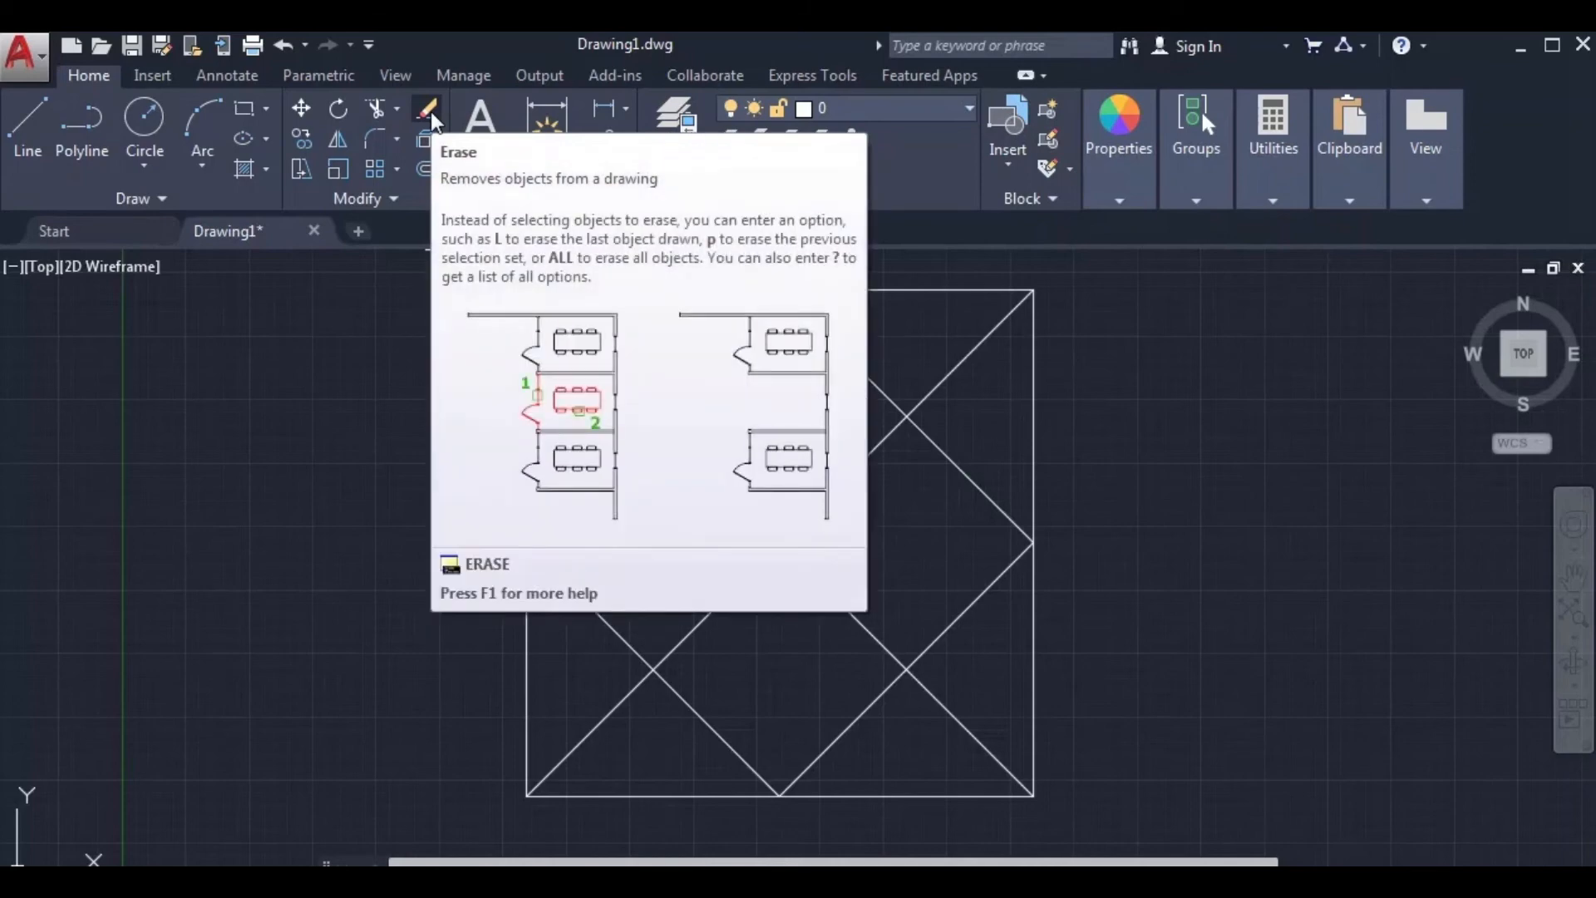
Erase the four diamond lines and the line perpendicular to the diagonal, keeping the square and its diagonal.
click(426, 112)
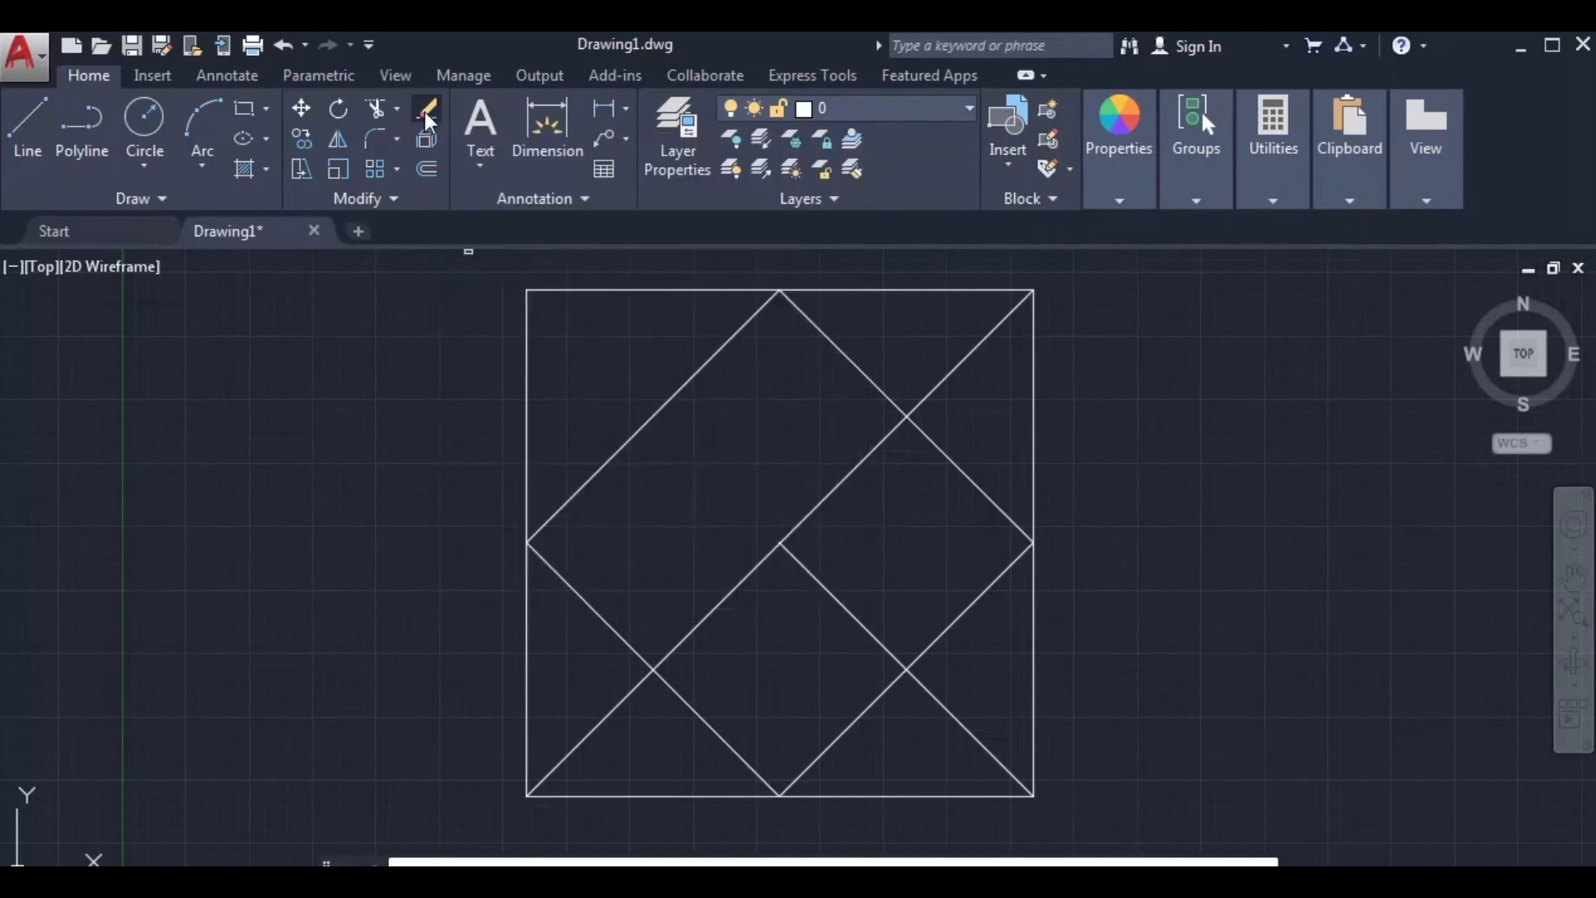
click(646, 427)
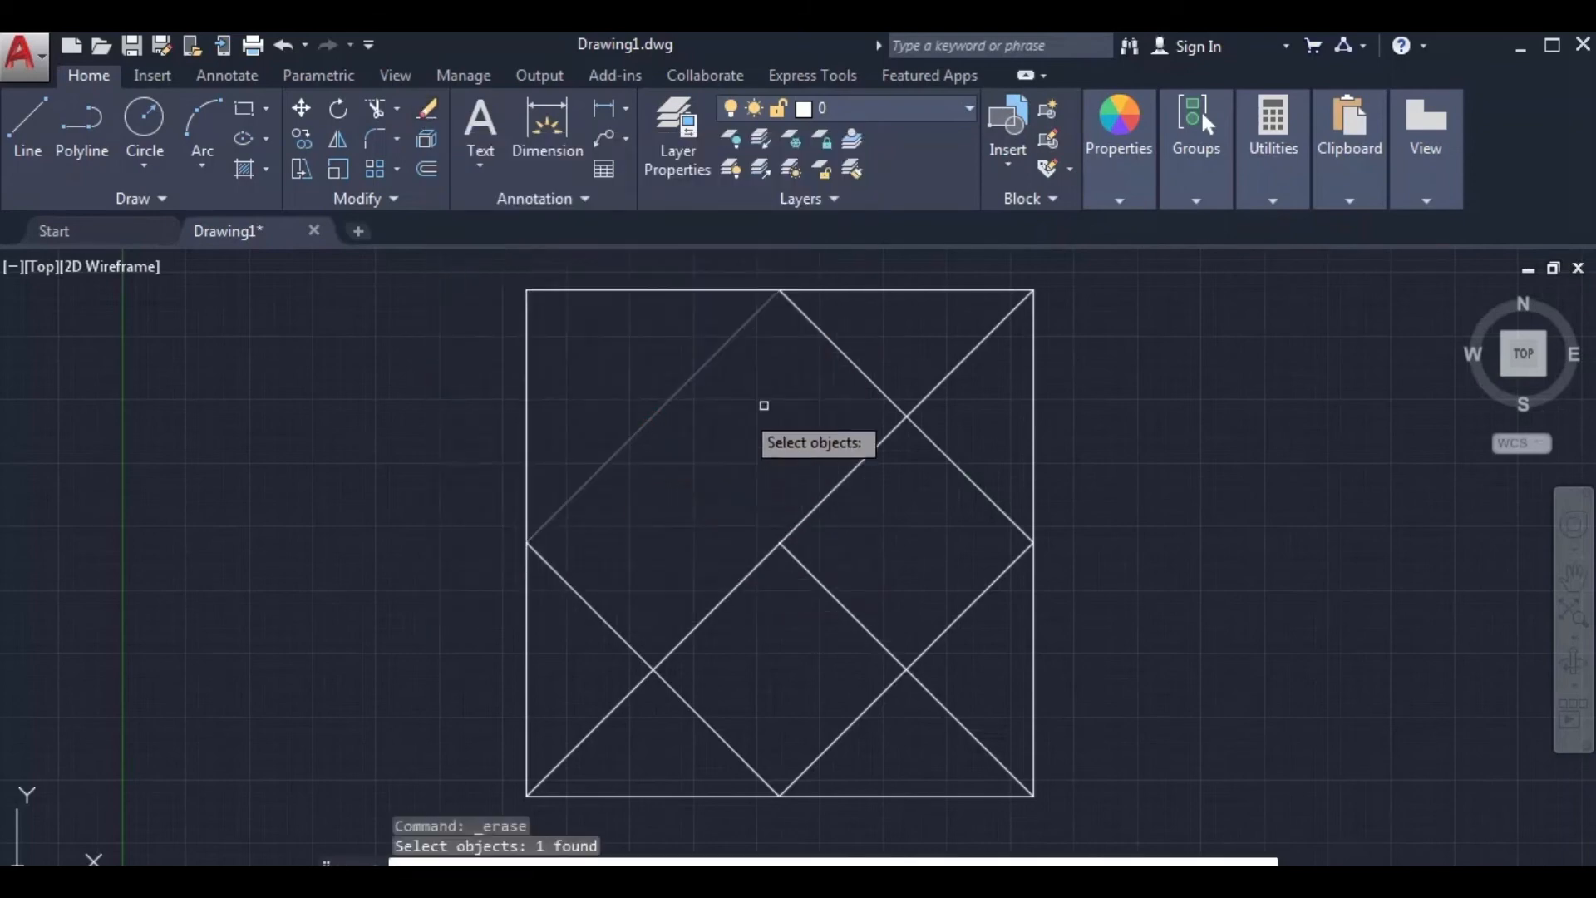
click(849, 358)
click(949, 620)
click(857, 619)
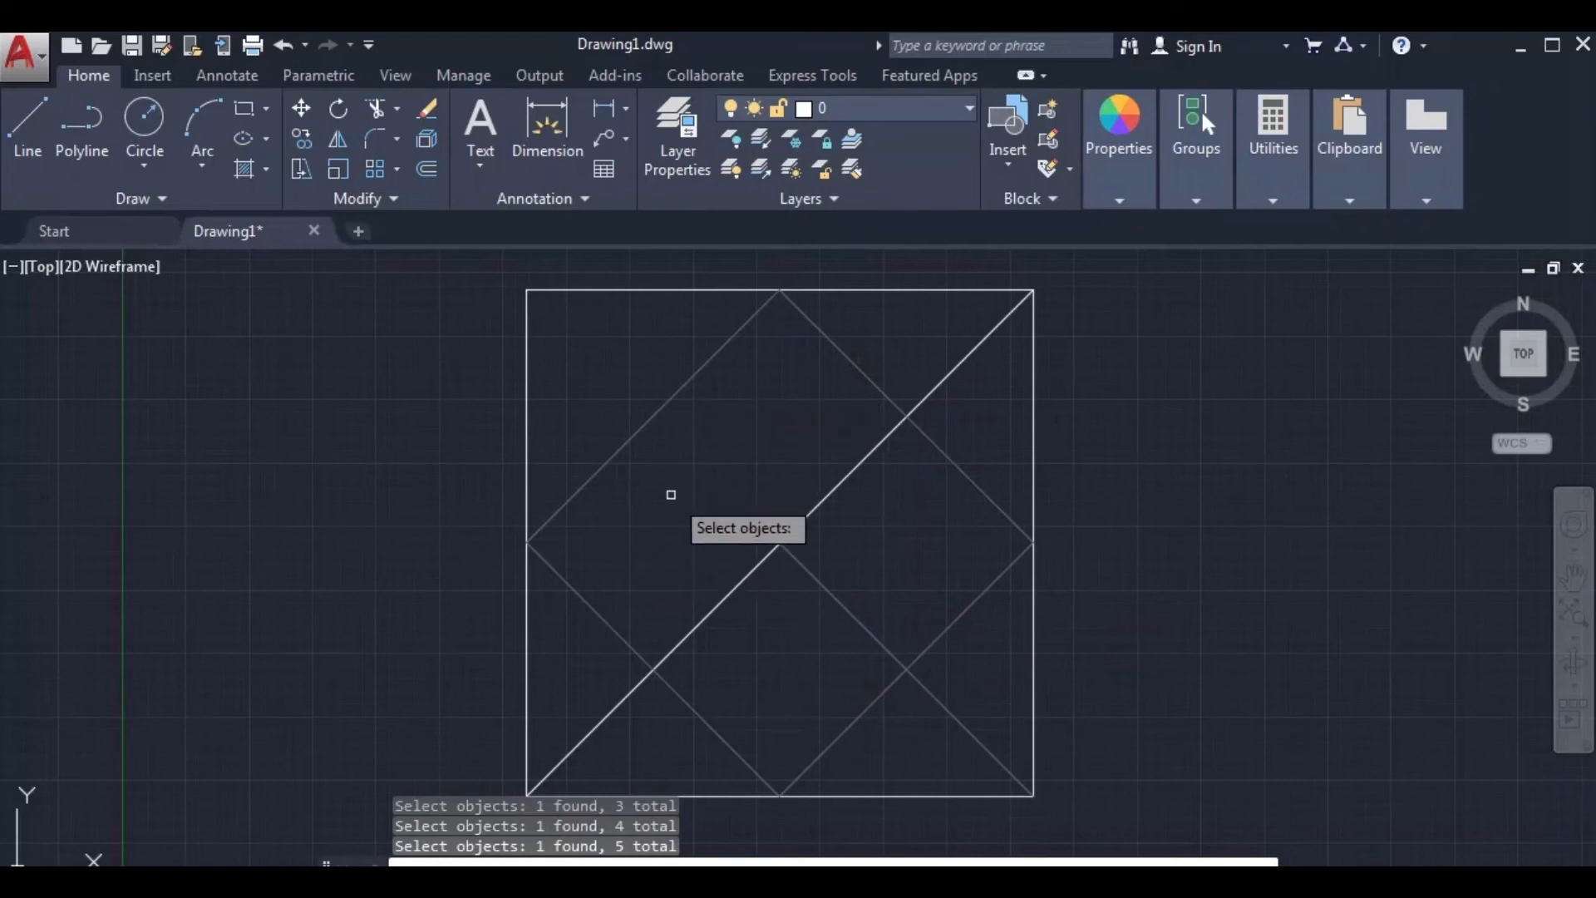
key(Return)
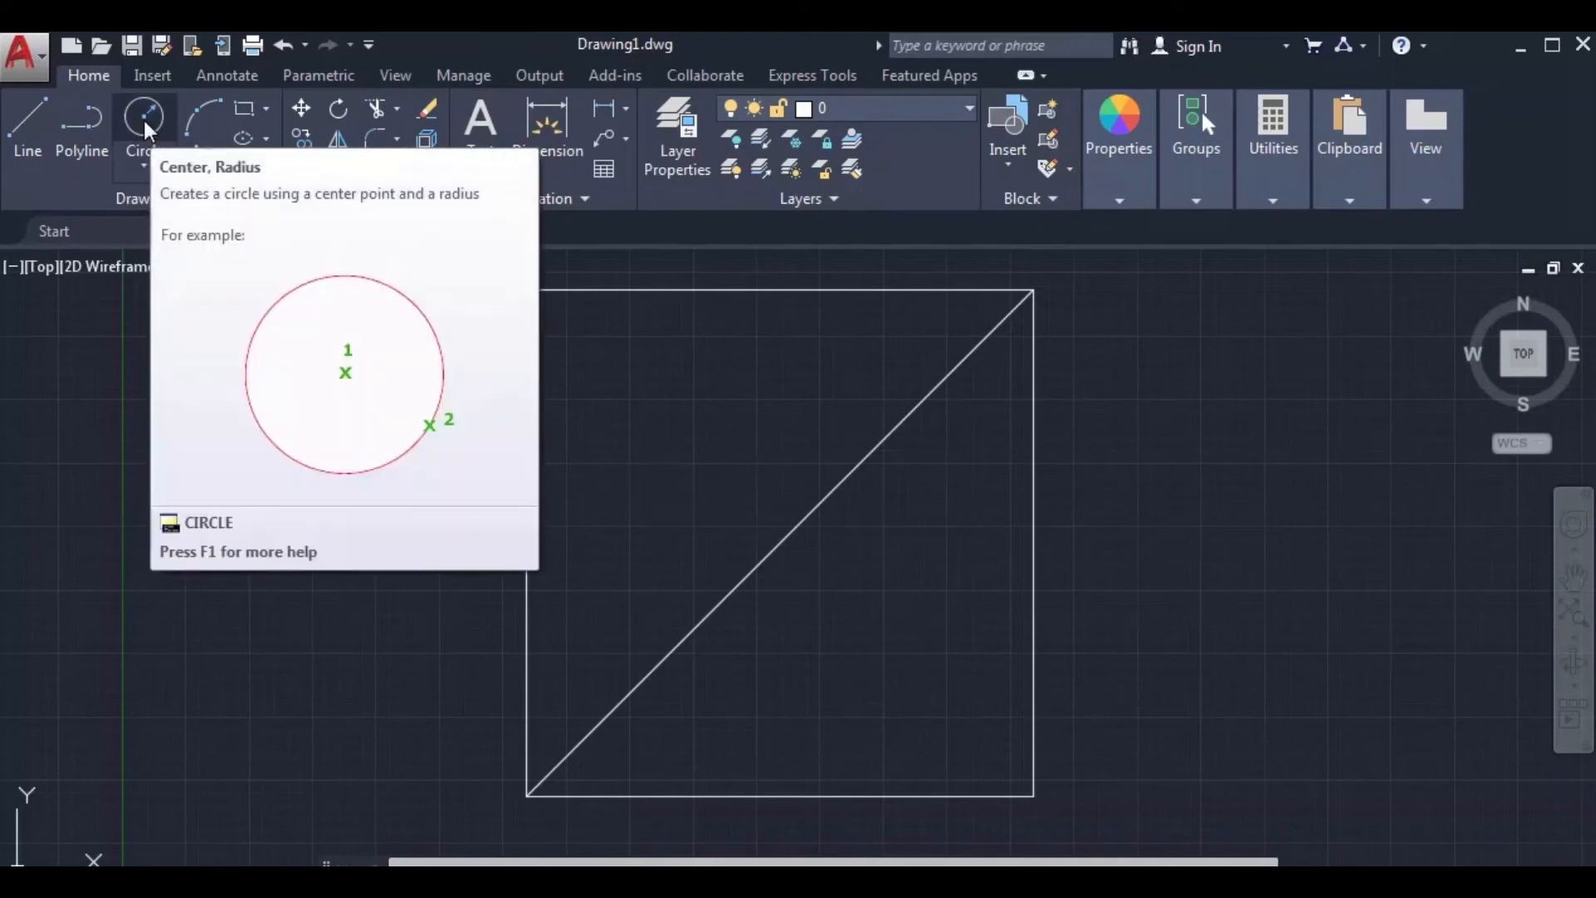
Draw a circle with a 500 mm radius centred on the midpoint of the square's diagonal.
click(143, 121)
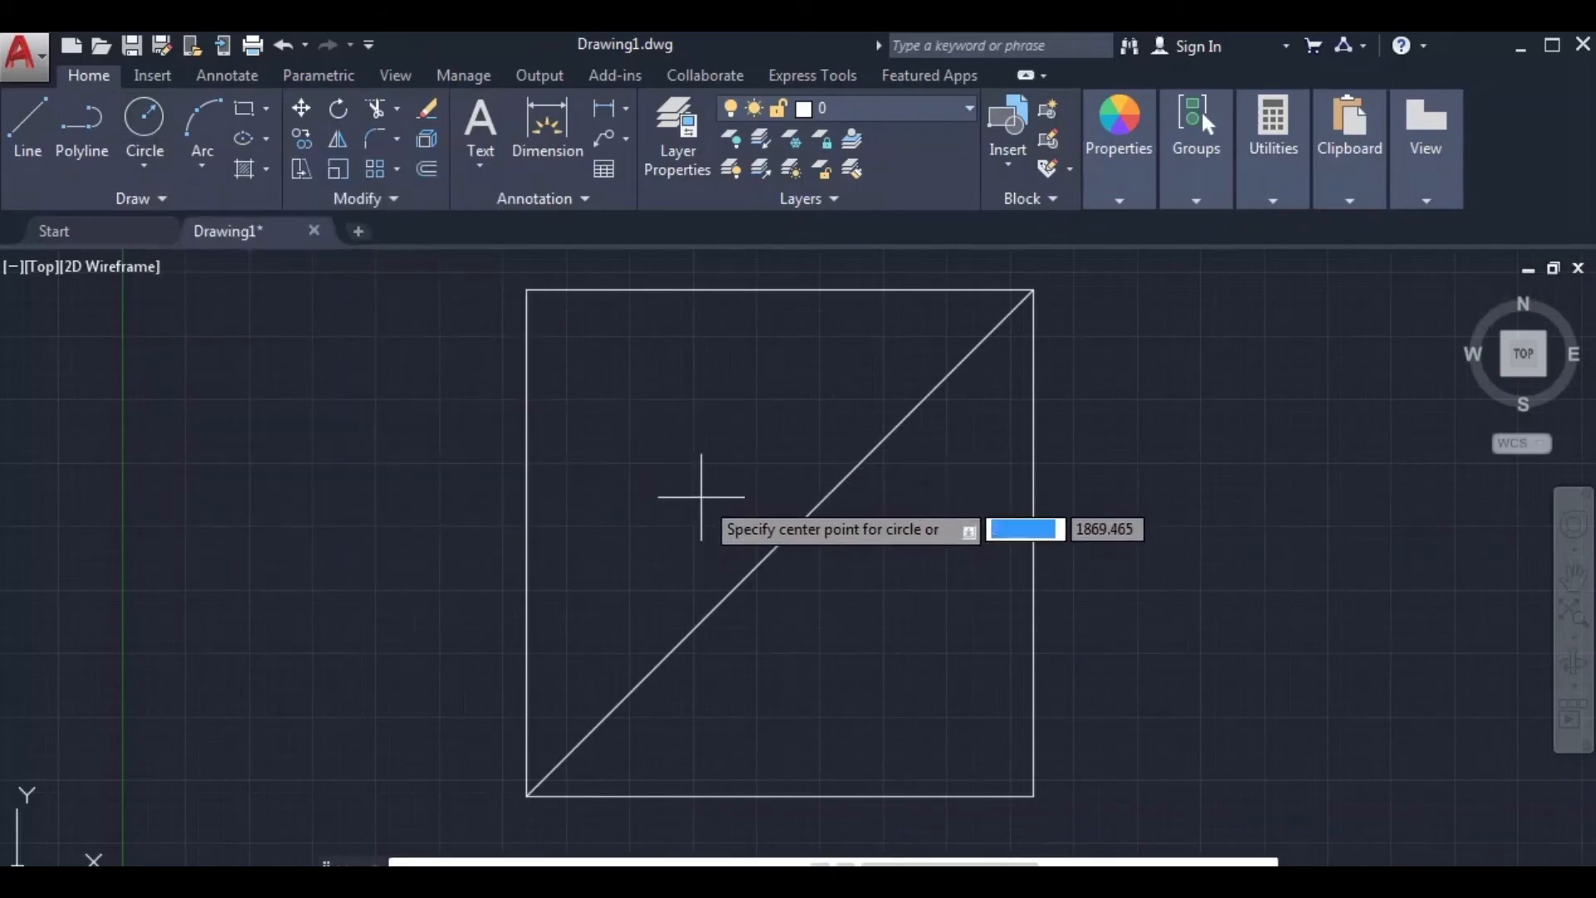
click(779, 542)
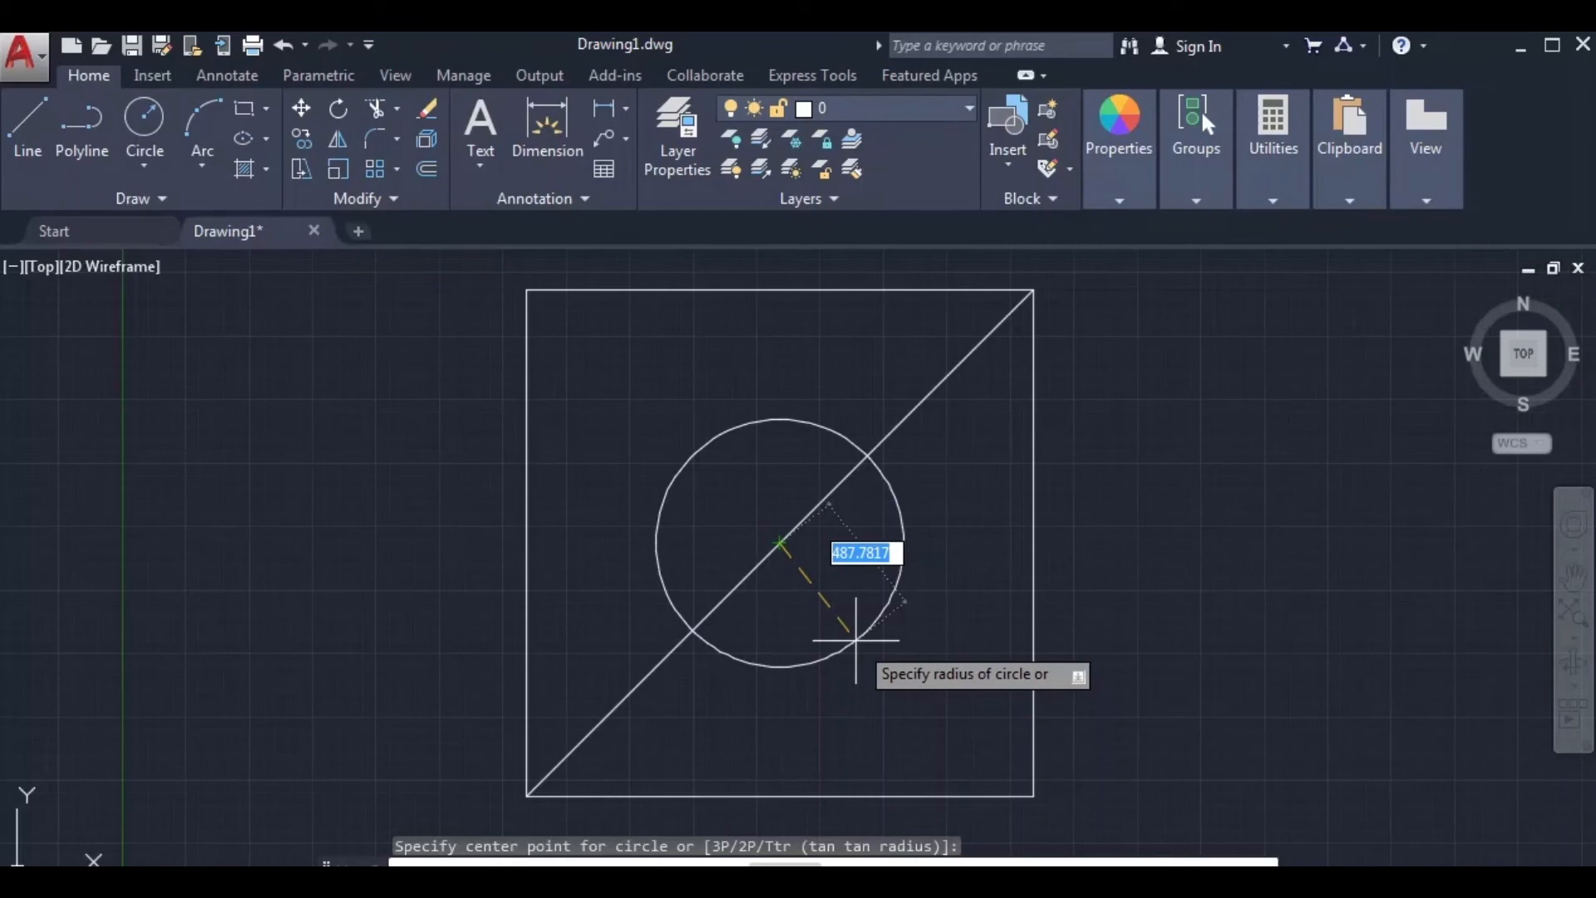
text(5)
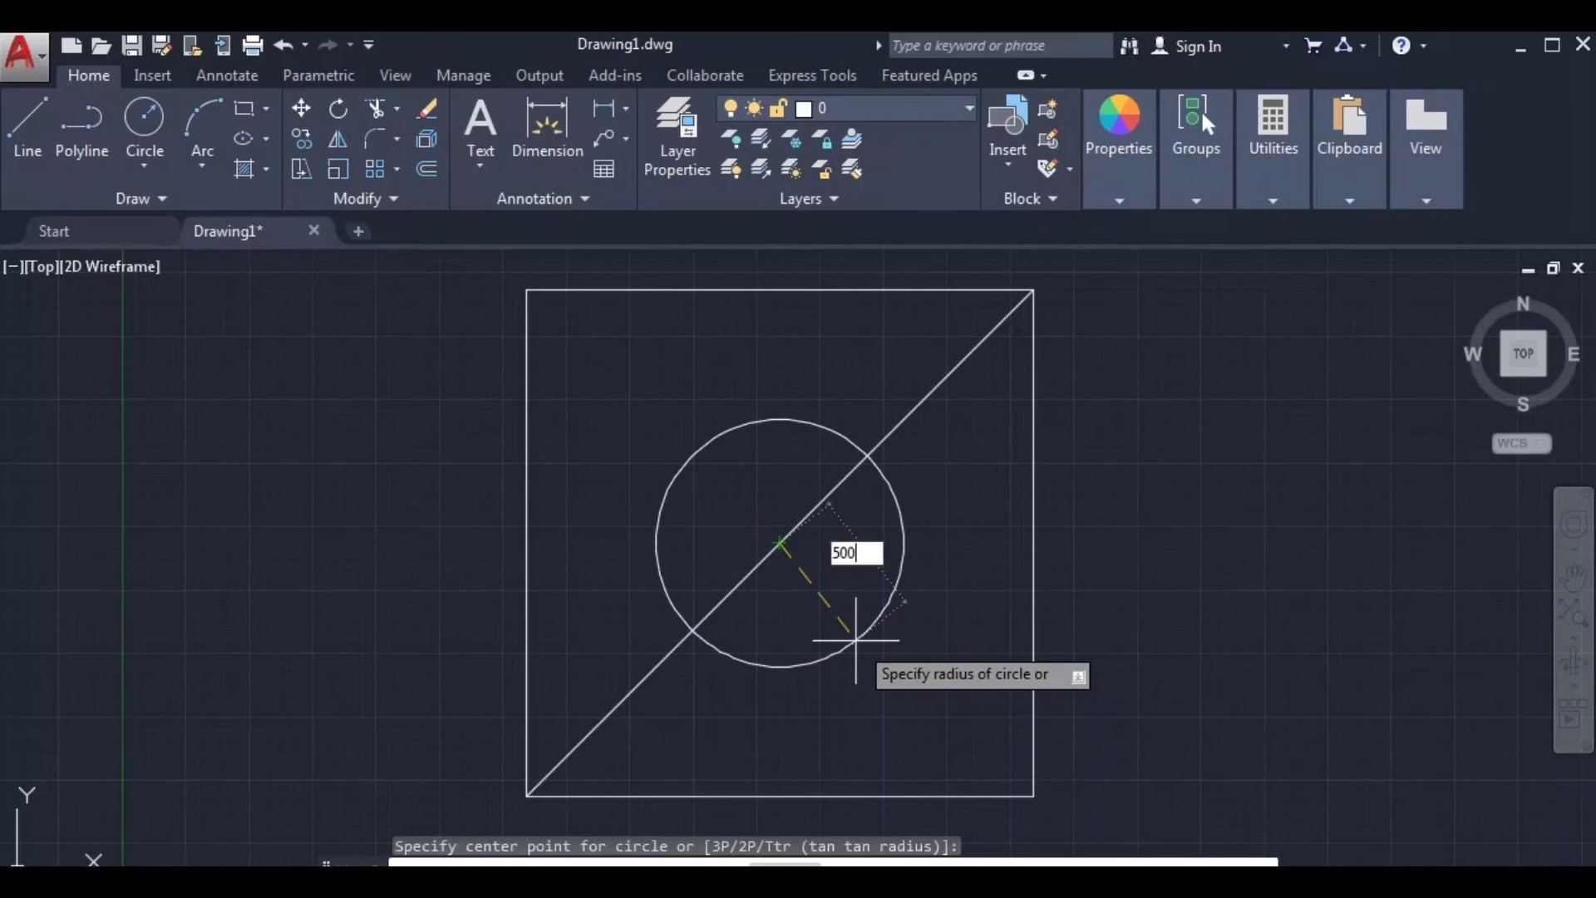
text(00)
key(Return)
Draw a circle by Center, Diameter on the square's lower-left corner with a diameter of 500 mm.
middle_drag(729, 536, 727, 500)
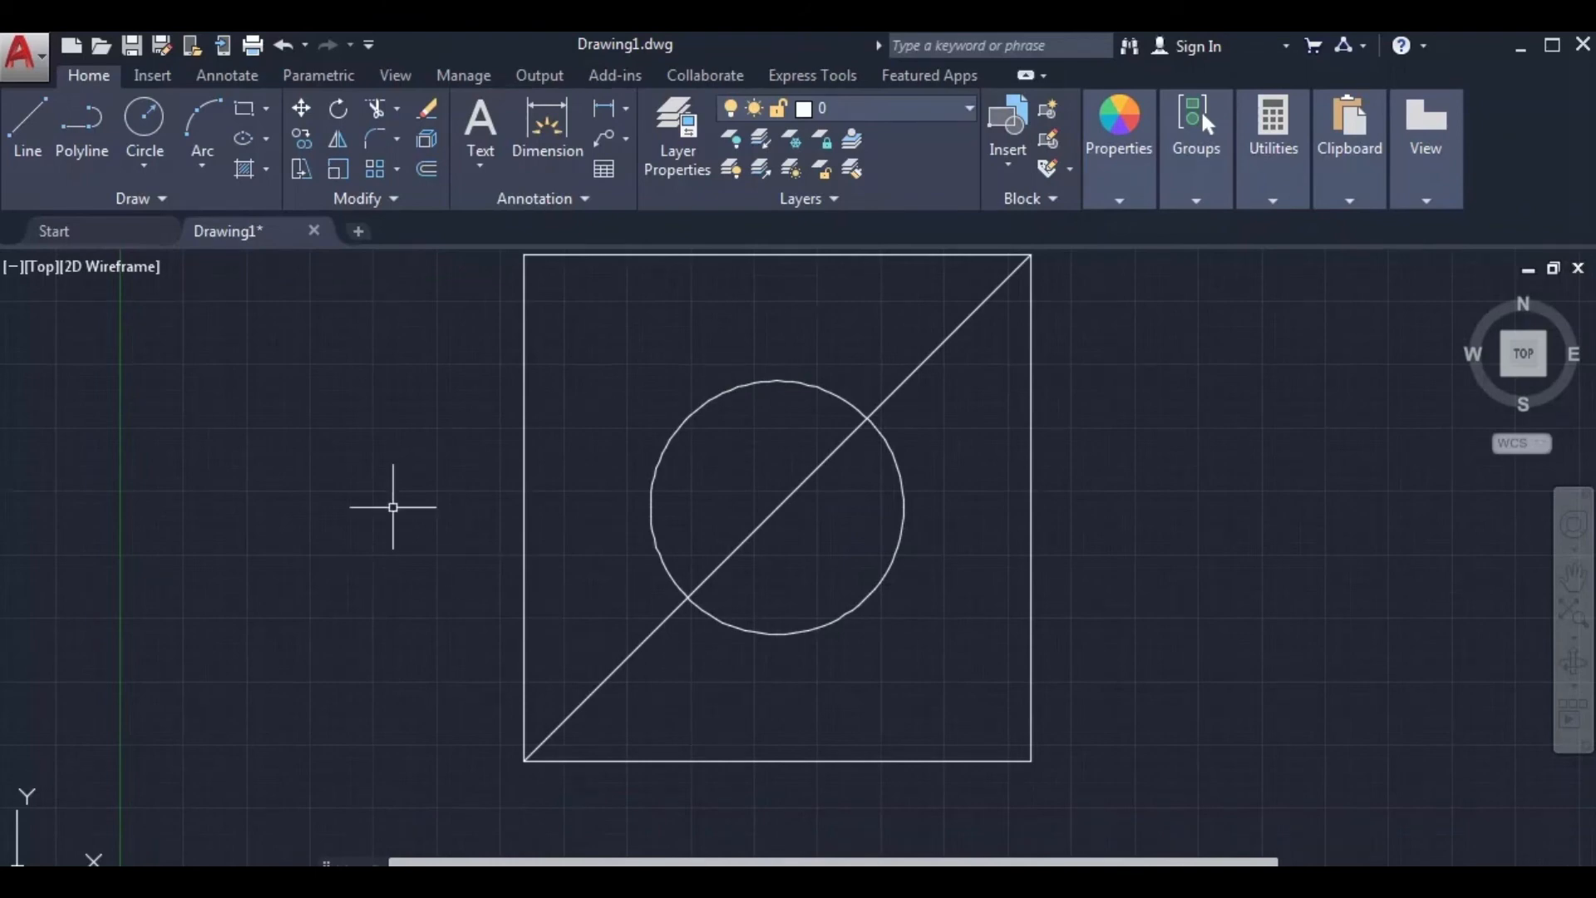
click(151, 166)
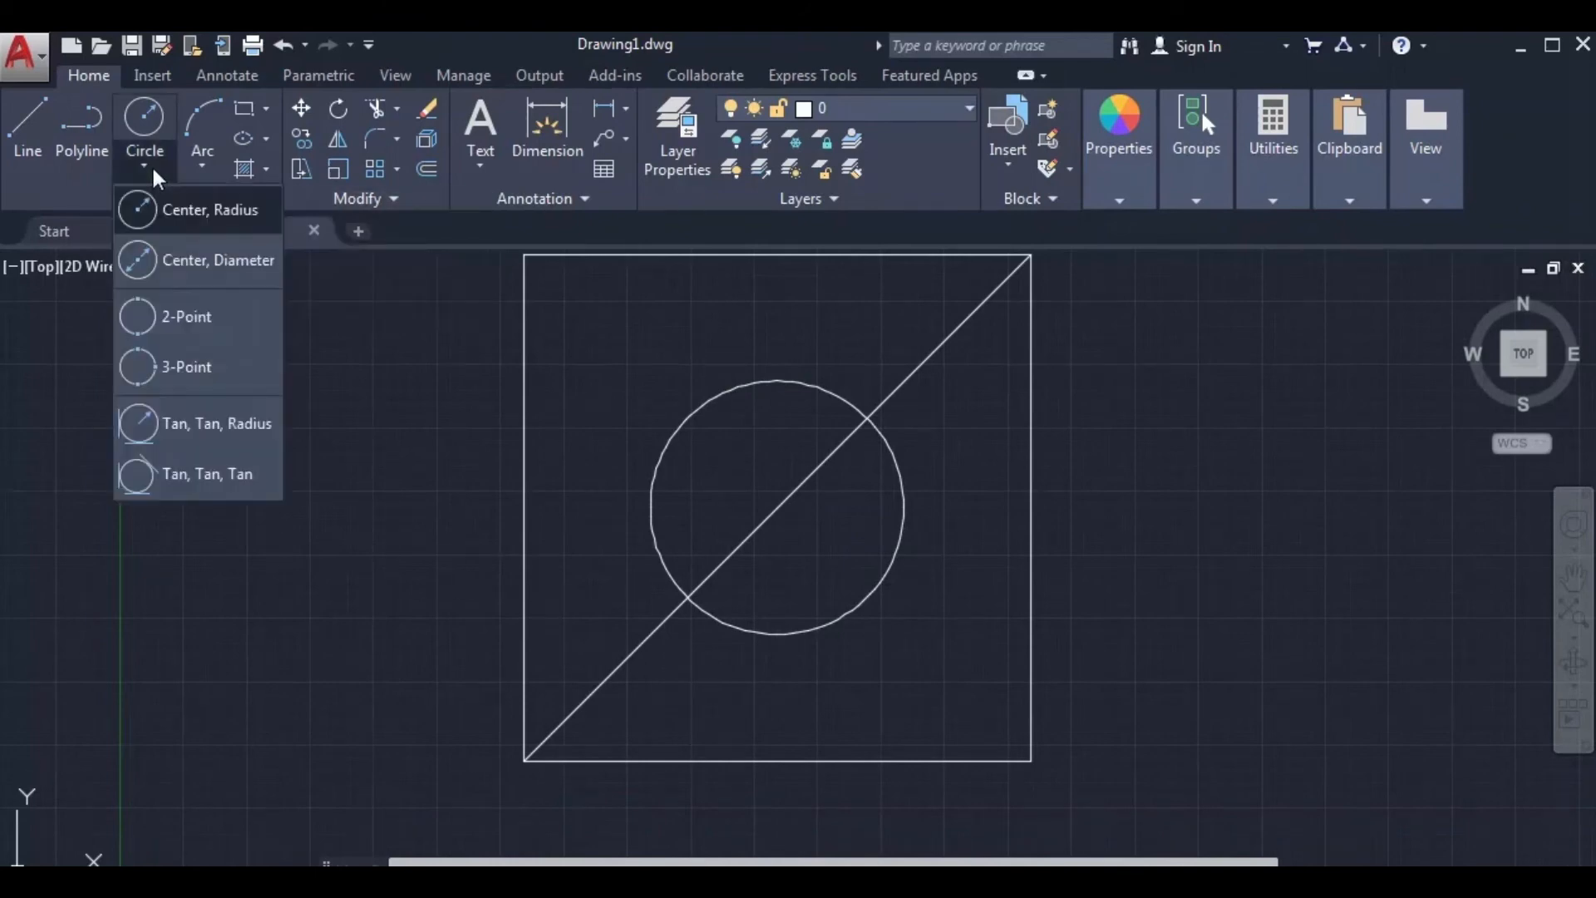
click(218, 270)
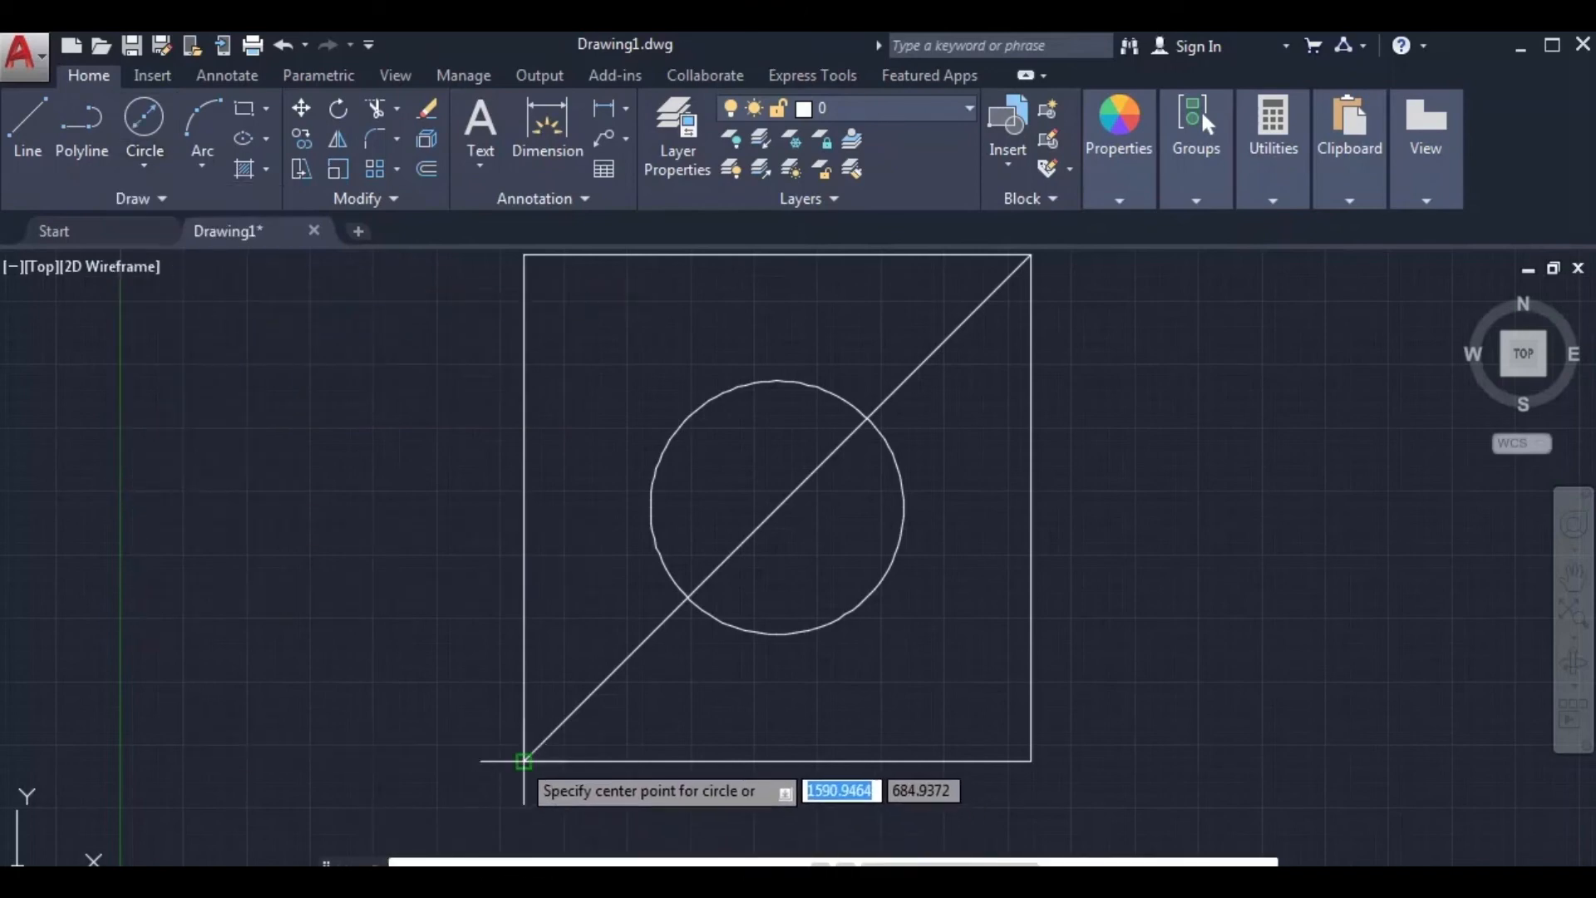
click(523, 759)
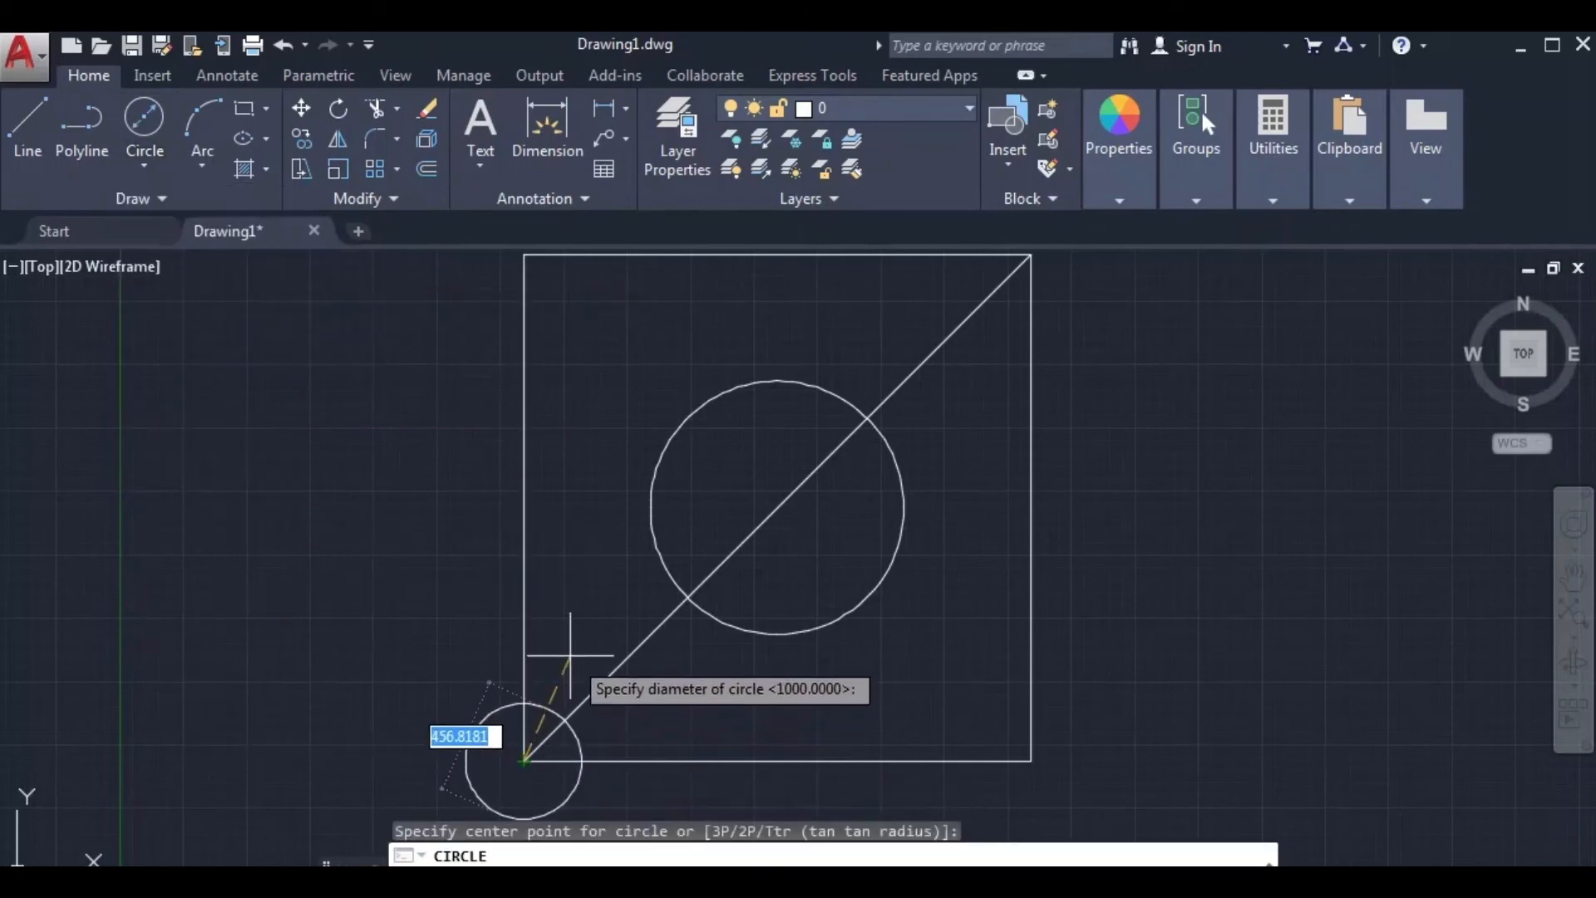
text(50)
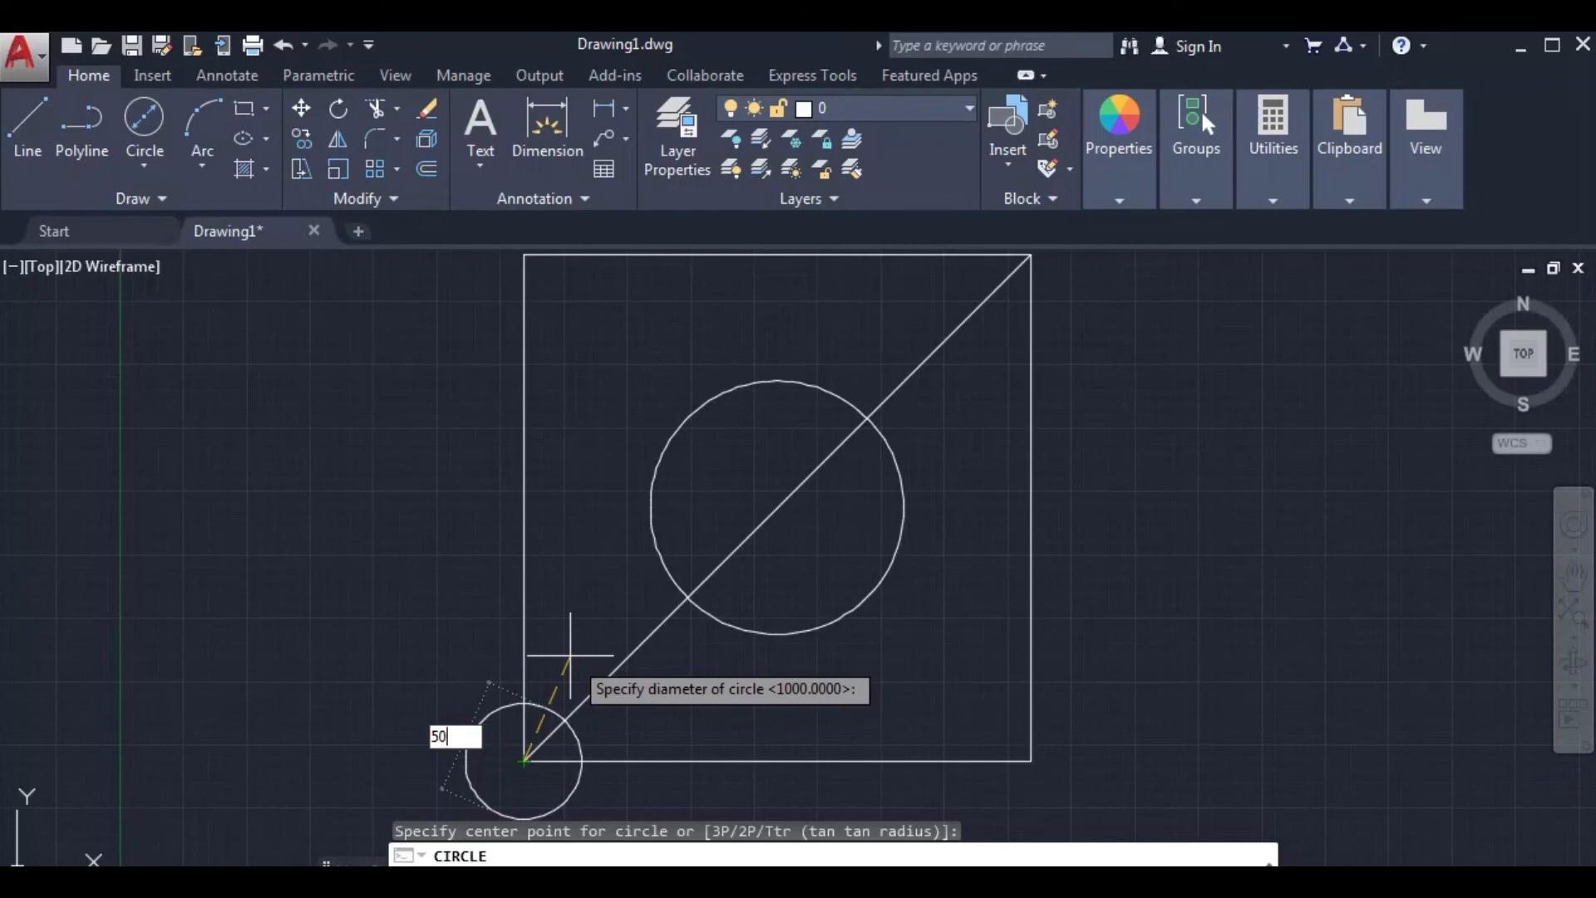
text(0)
key(Return)
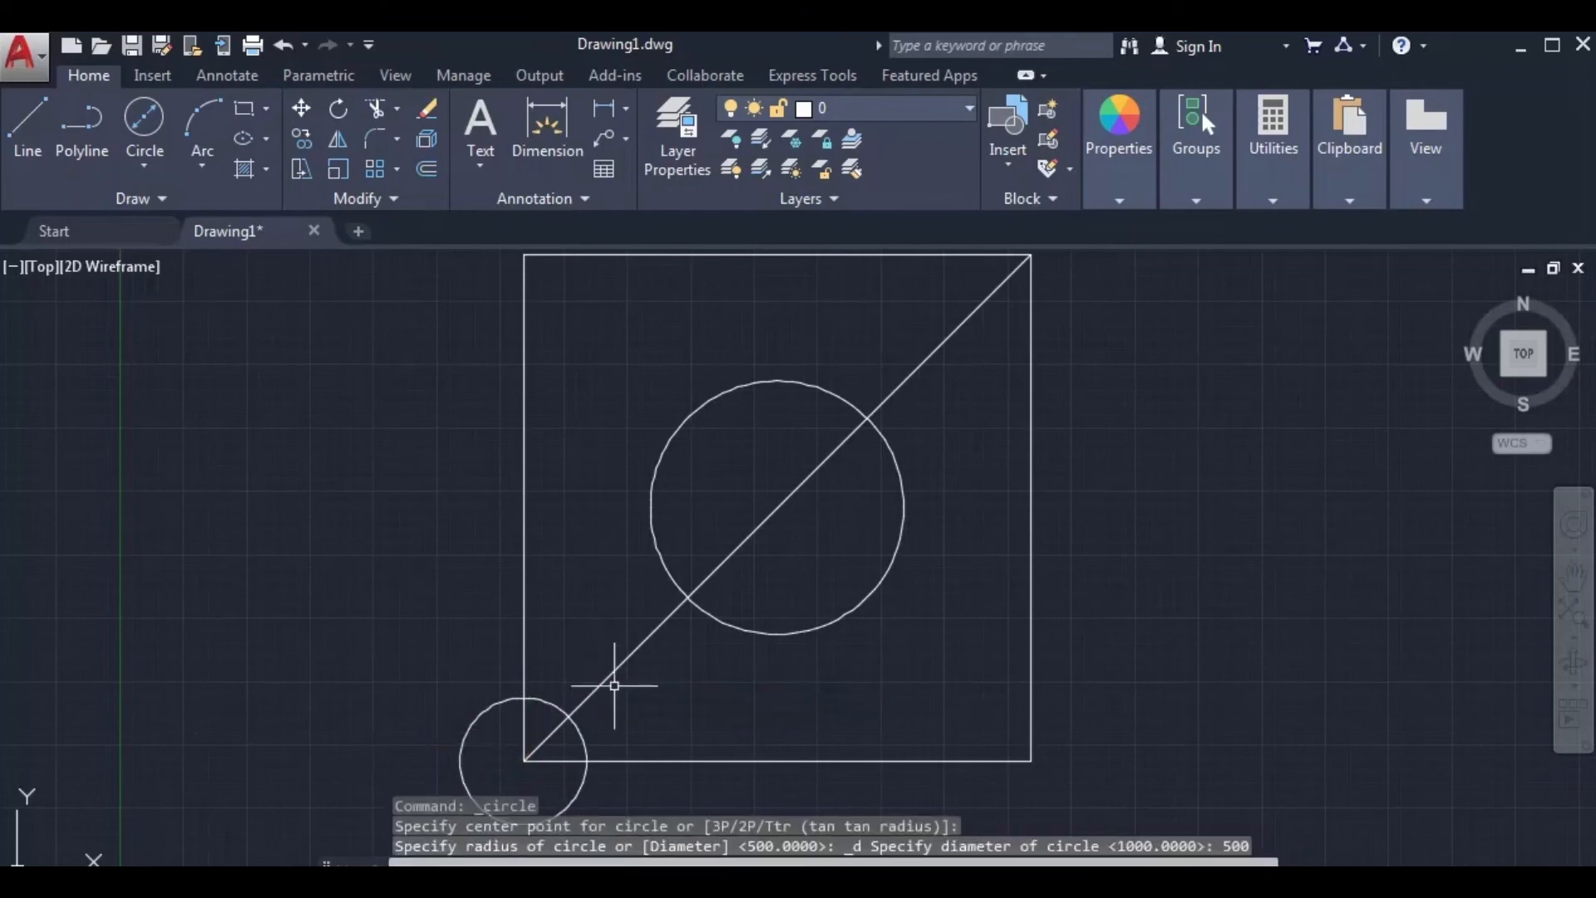
Draw a 500 mm diameter circle centred on the square's upper-right corner.
middle_drag(934, 627, 866, 698)
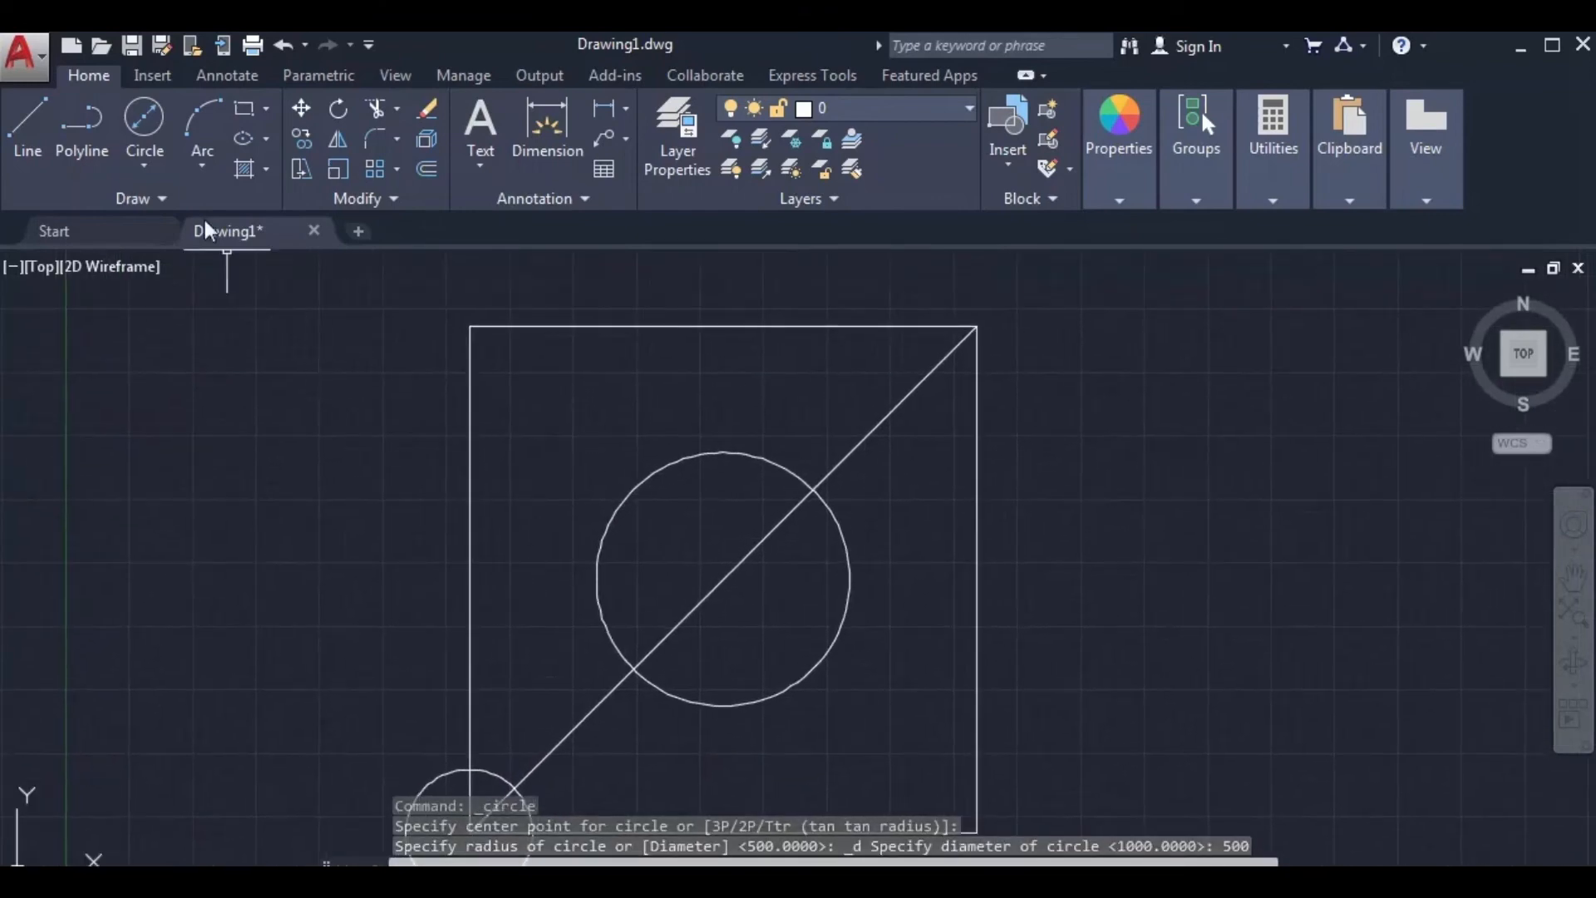
click(144, 125)
click(977, 326)
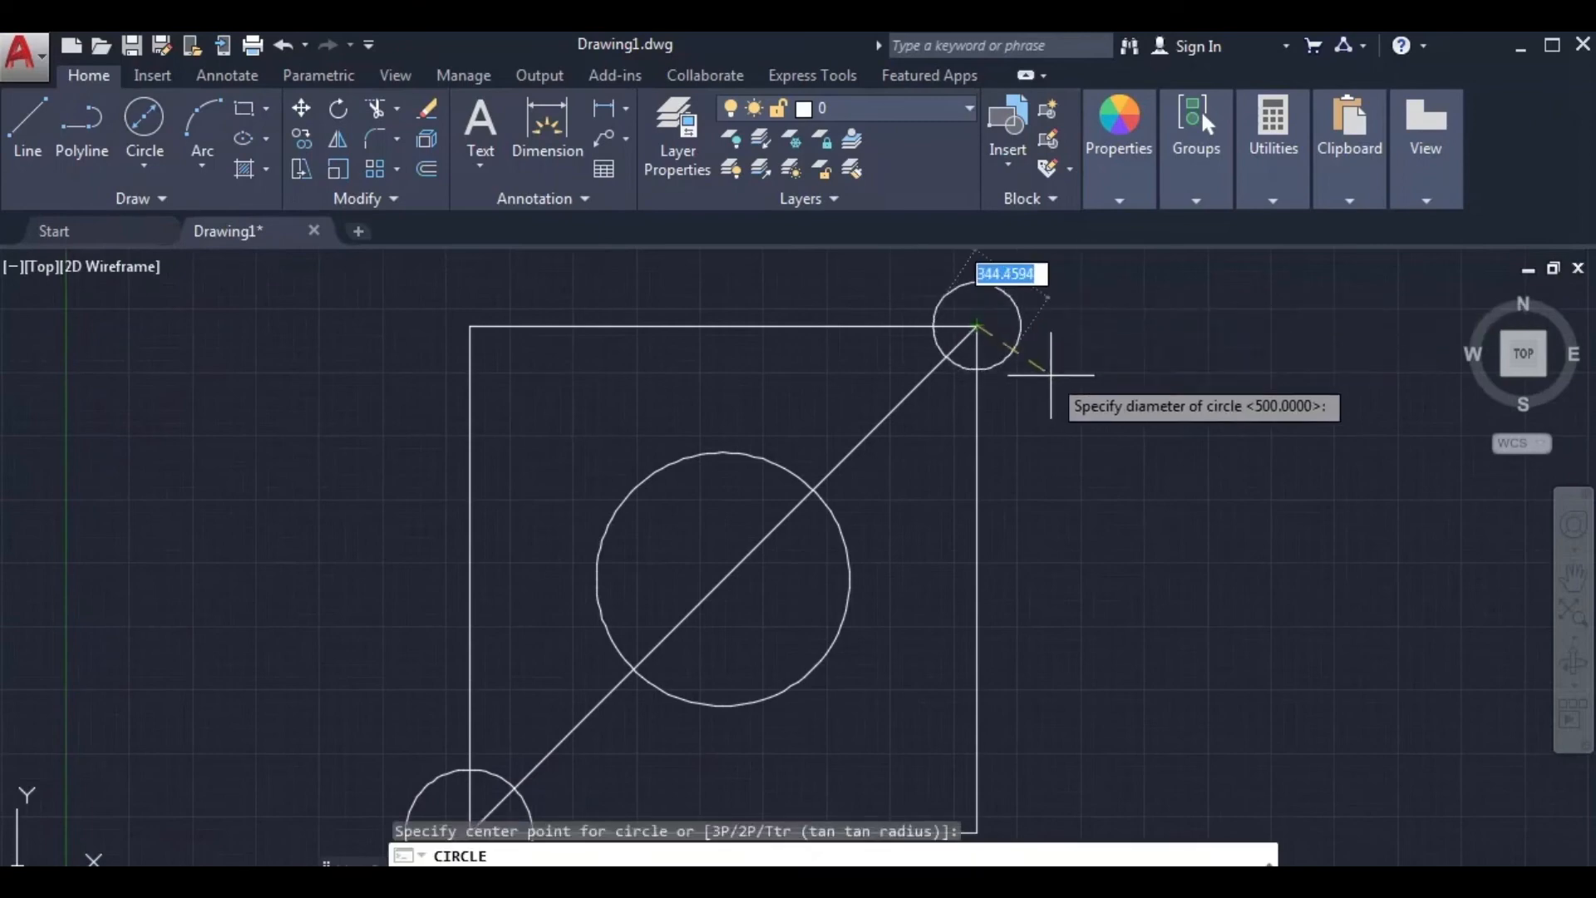
text(5)
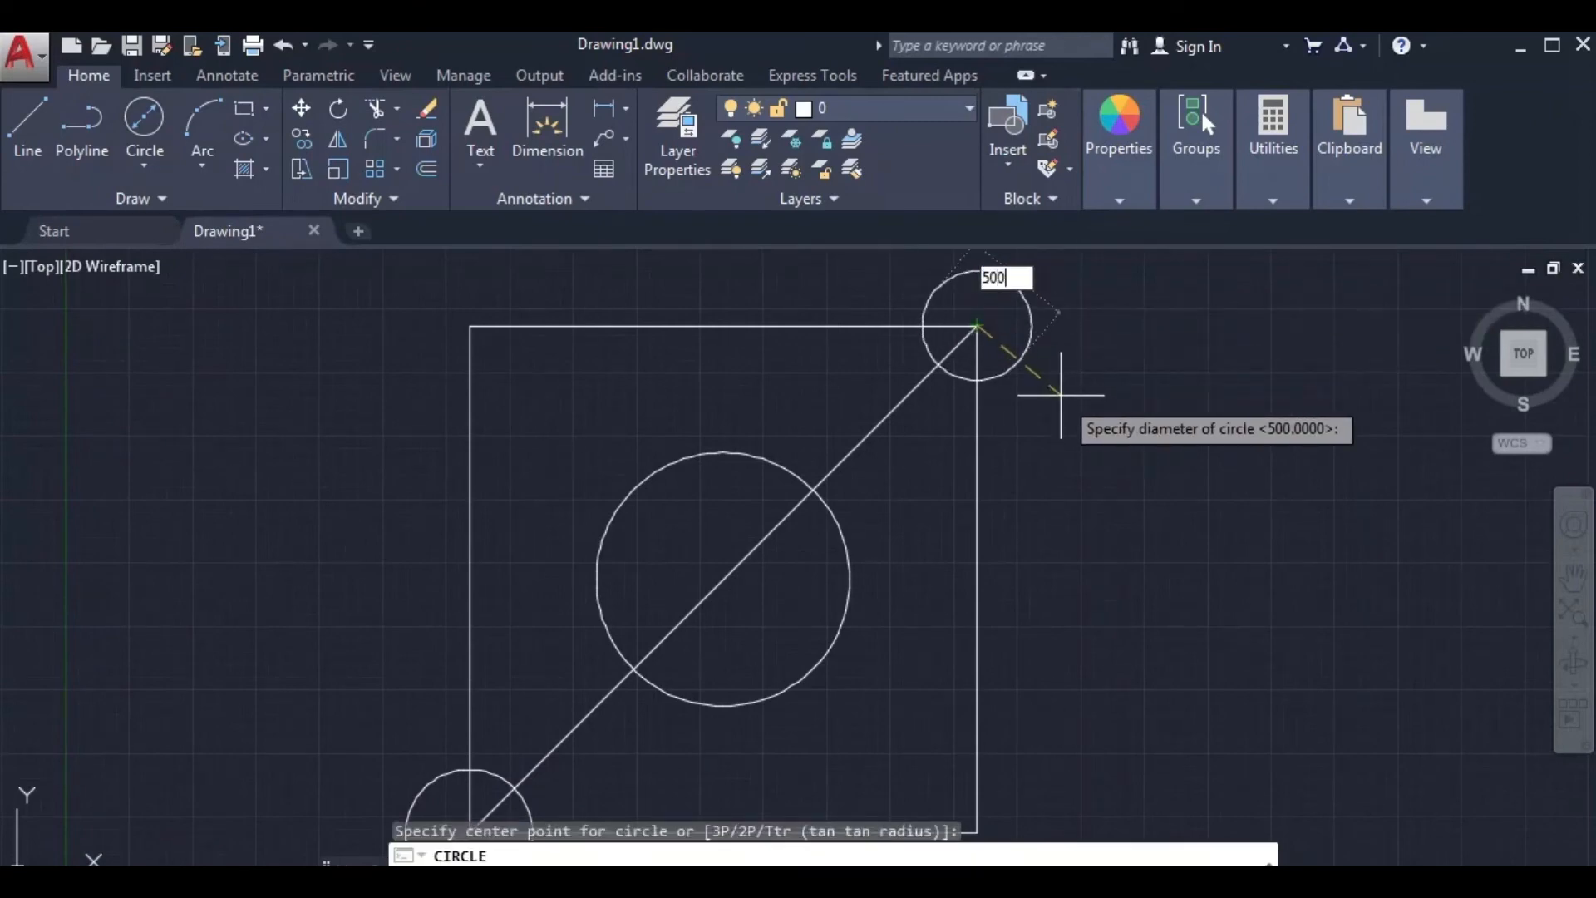
text(00)
key(Return)
Examine the central circle up close and the overall layout of the square with its corner circles.
middle_click(791, 449)
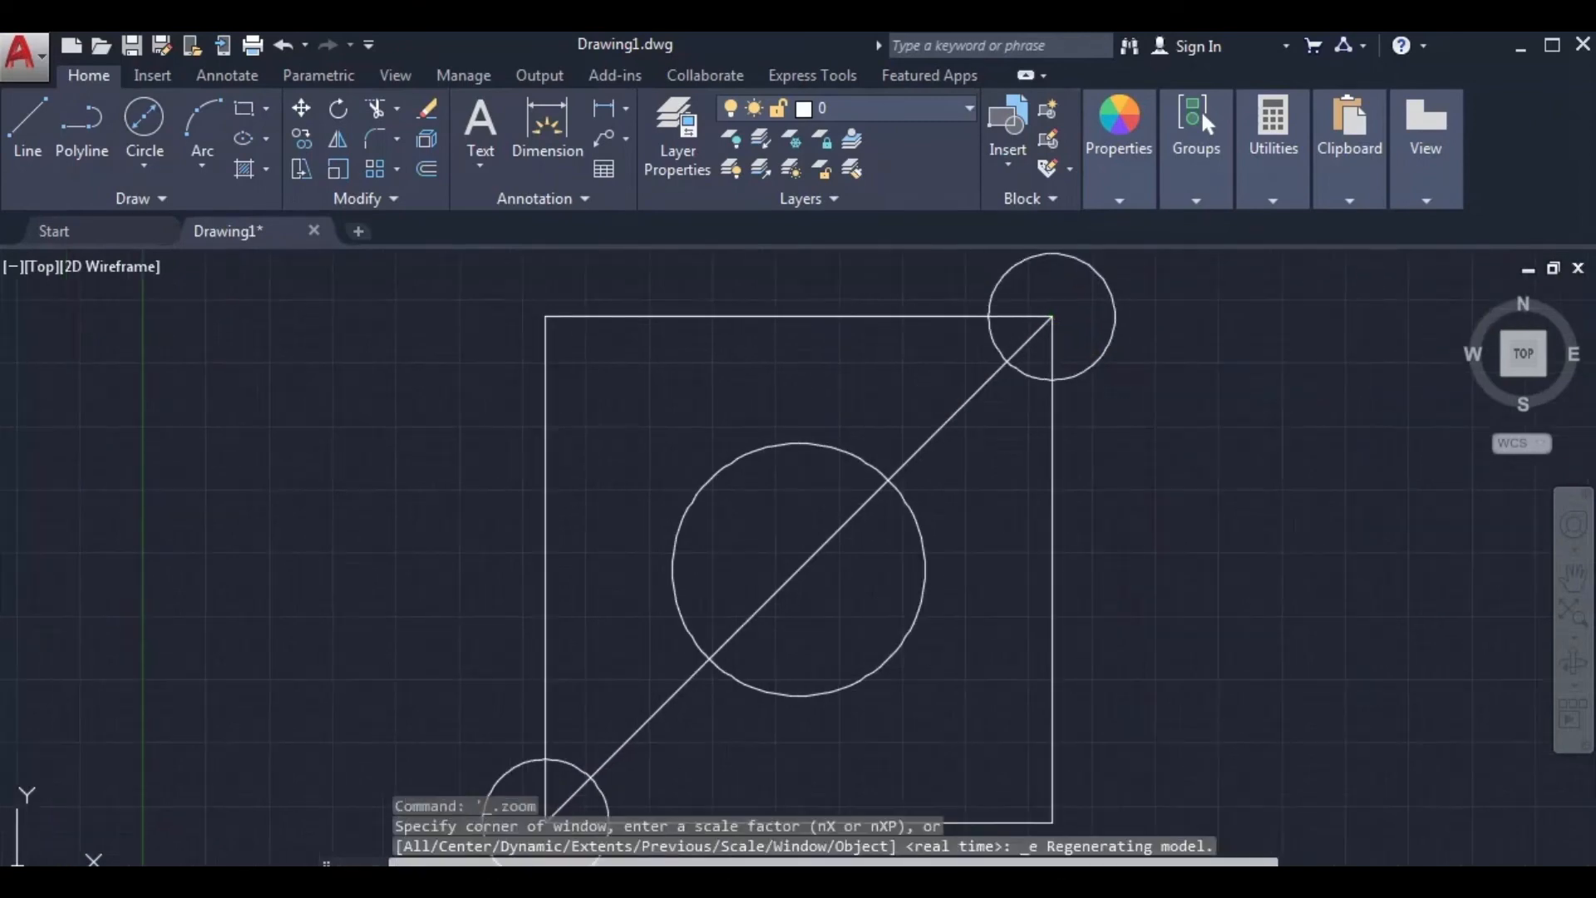
scroll(729, 430, down, 2)
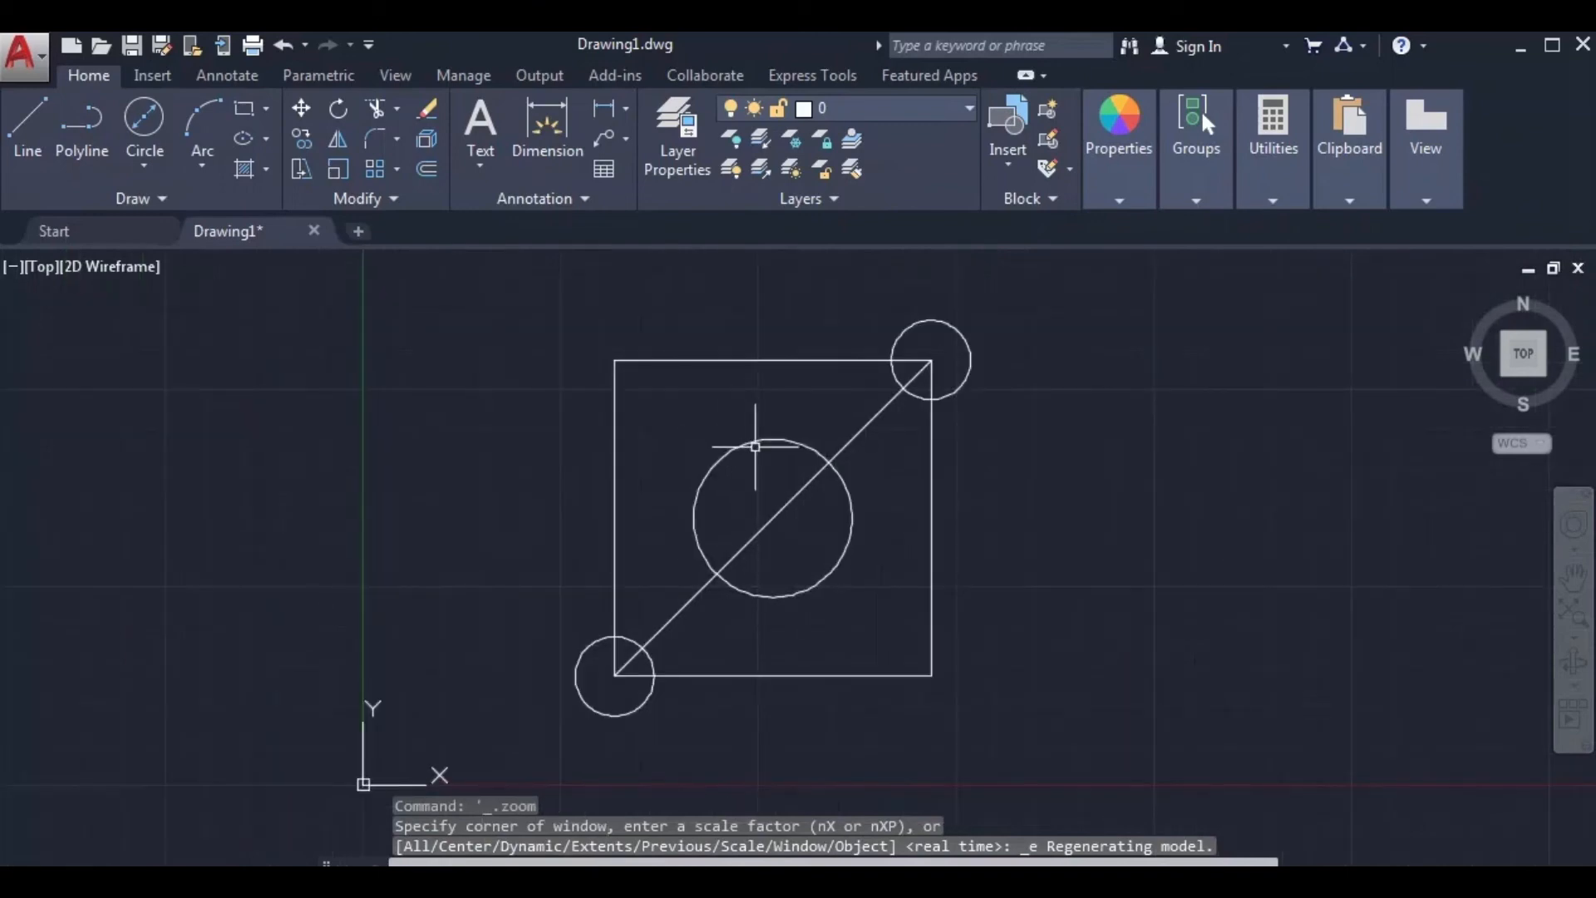
scroll(757, 486, up, 2)
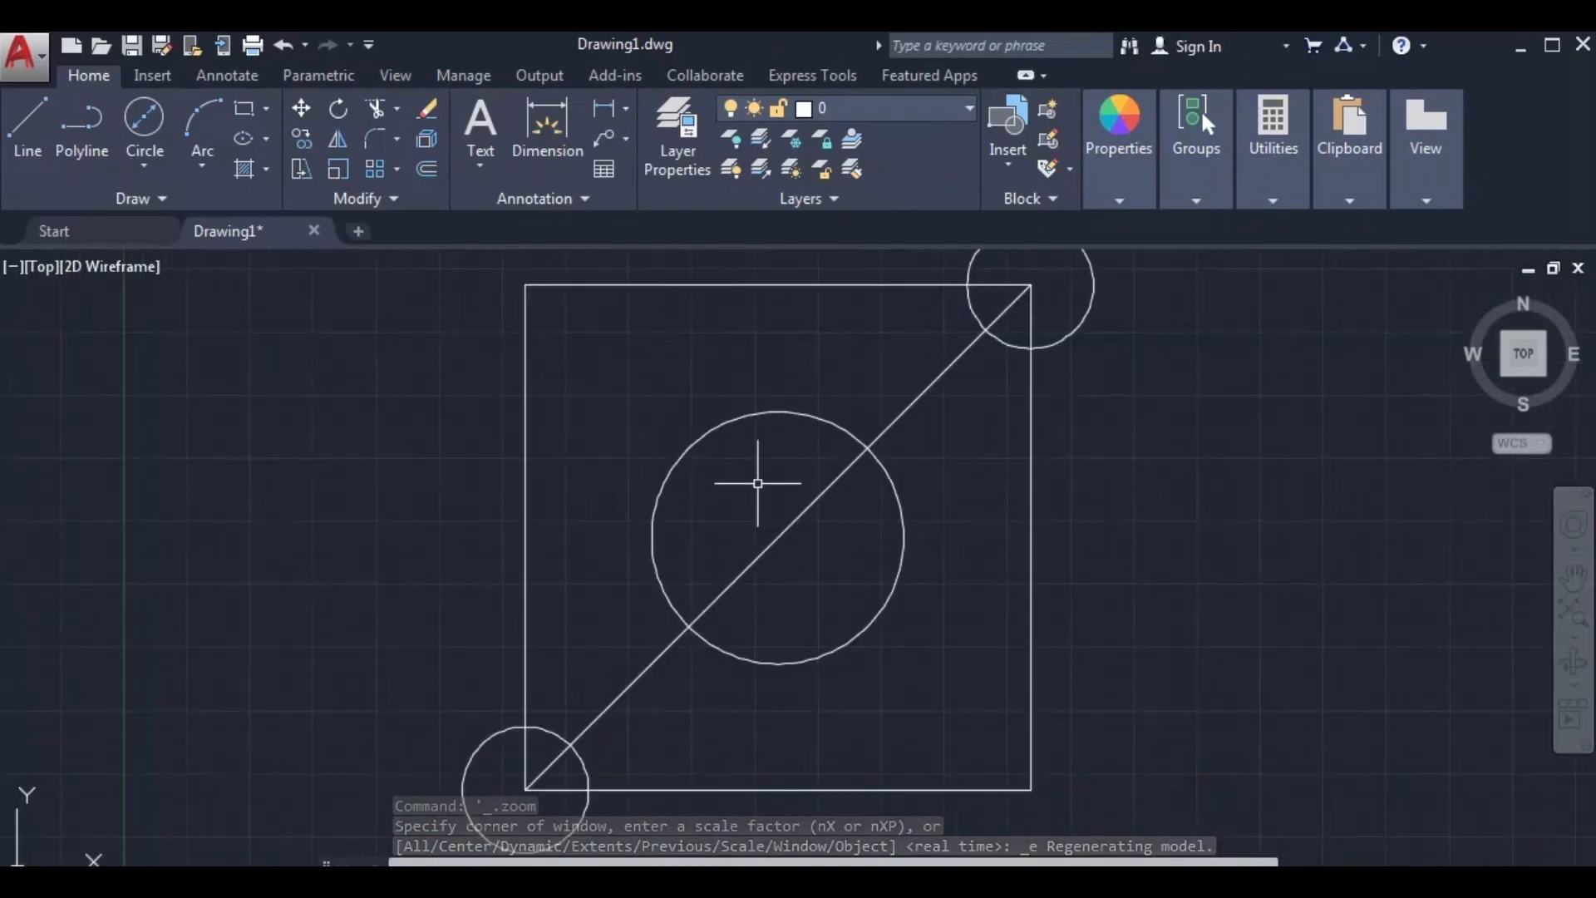
scroll(787, 495, up, 4)
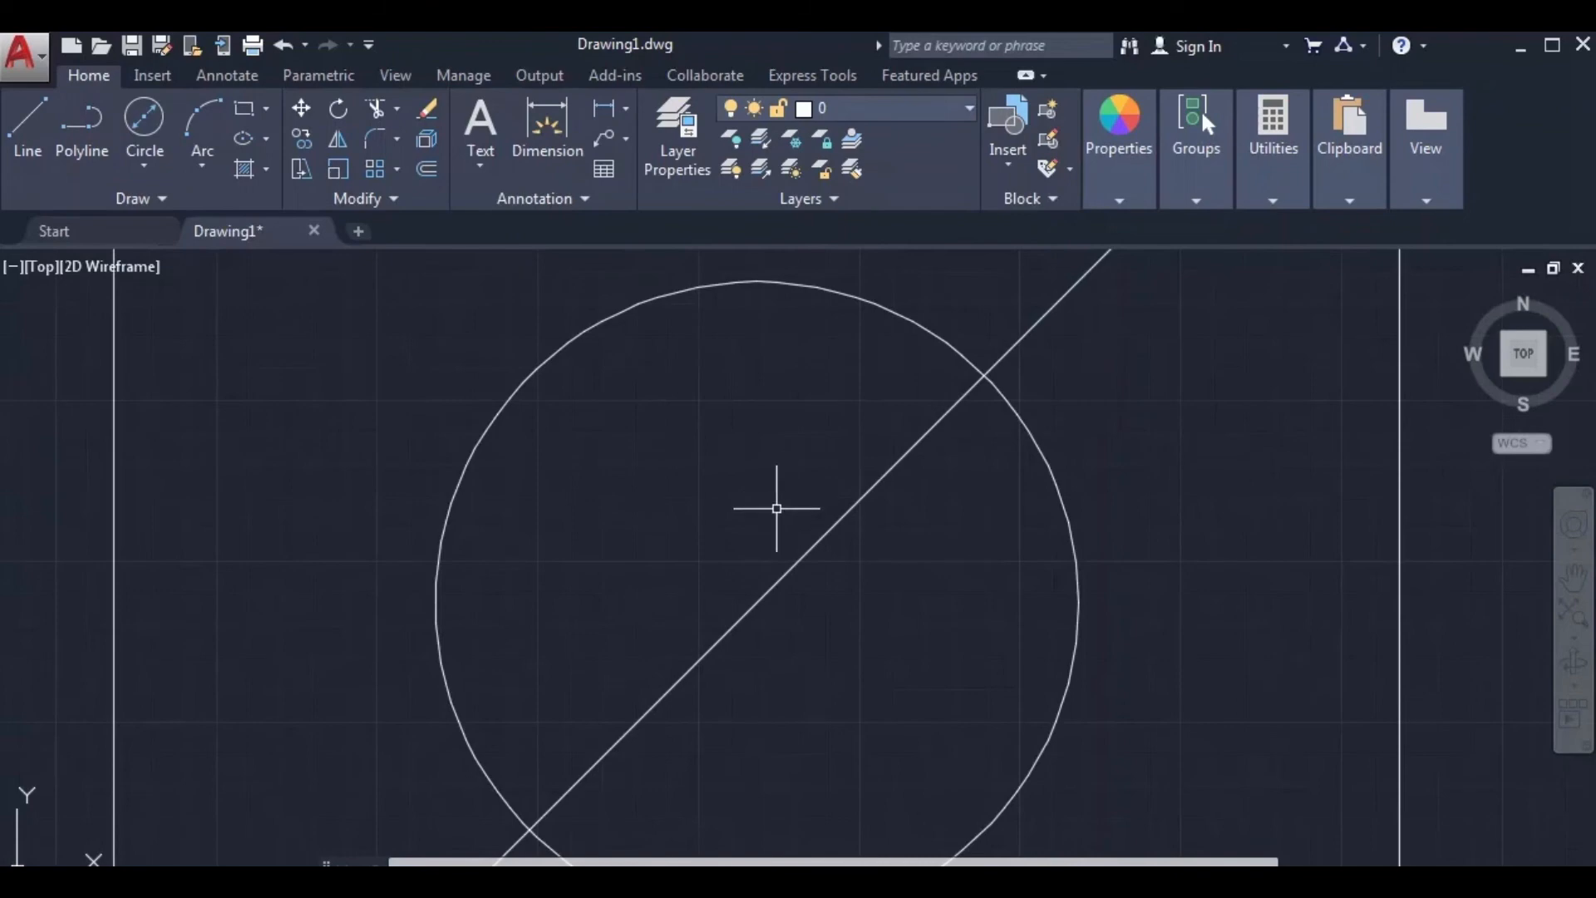
scroll(776, 508, up, 2)
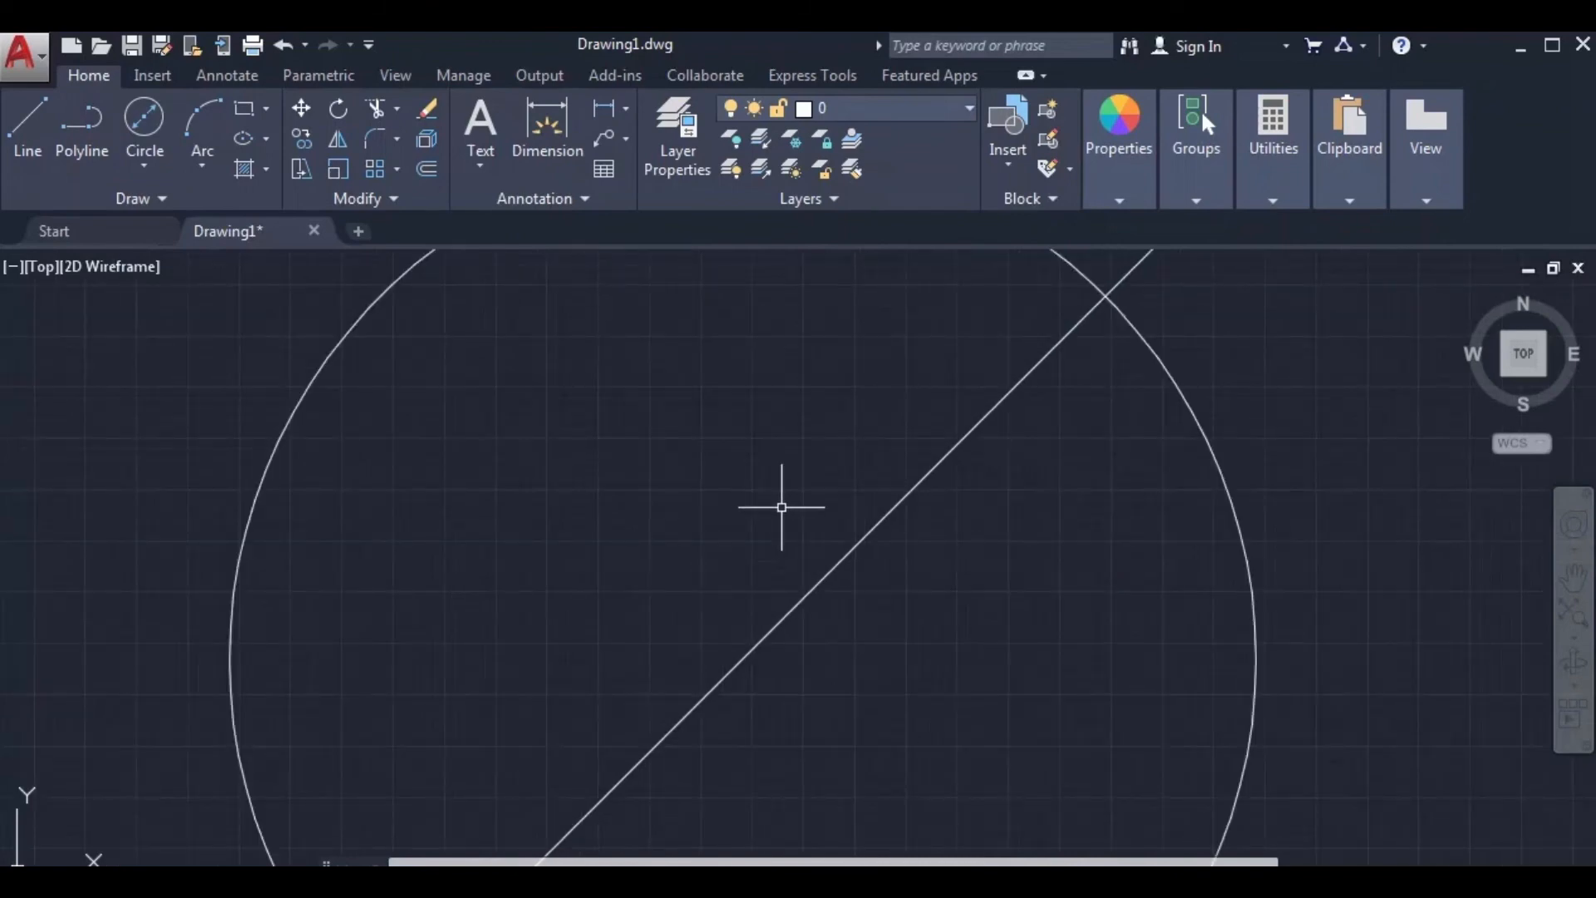
scroll(781, 507, up, 2)
scroll(782, 512, up, 2)
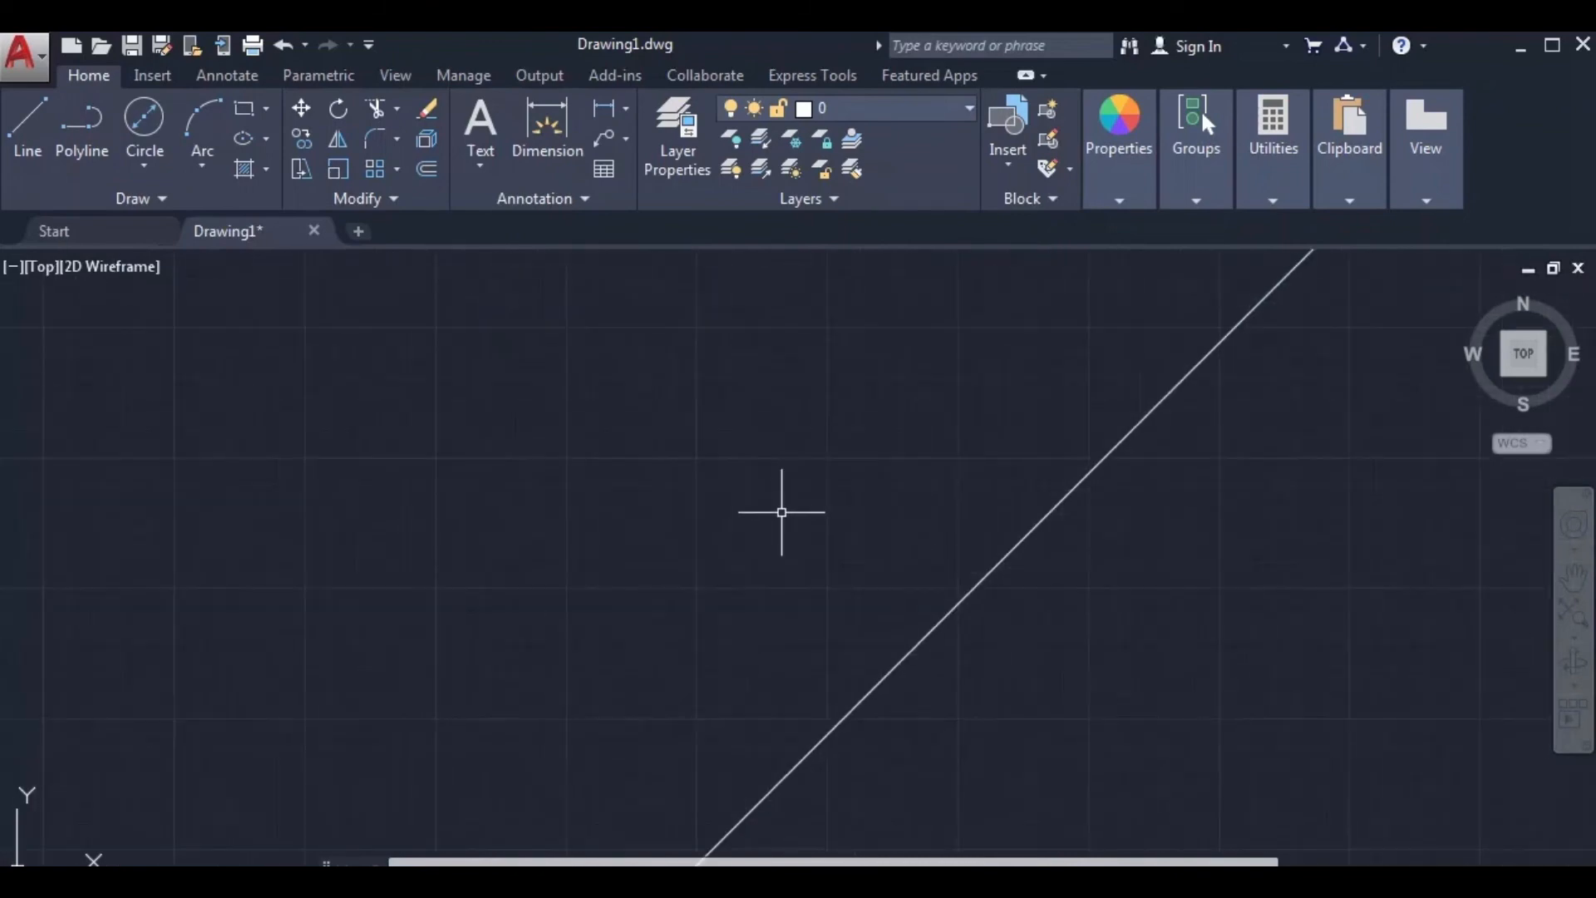
scroll(782, 513, down, 3)
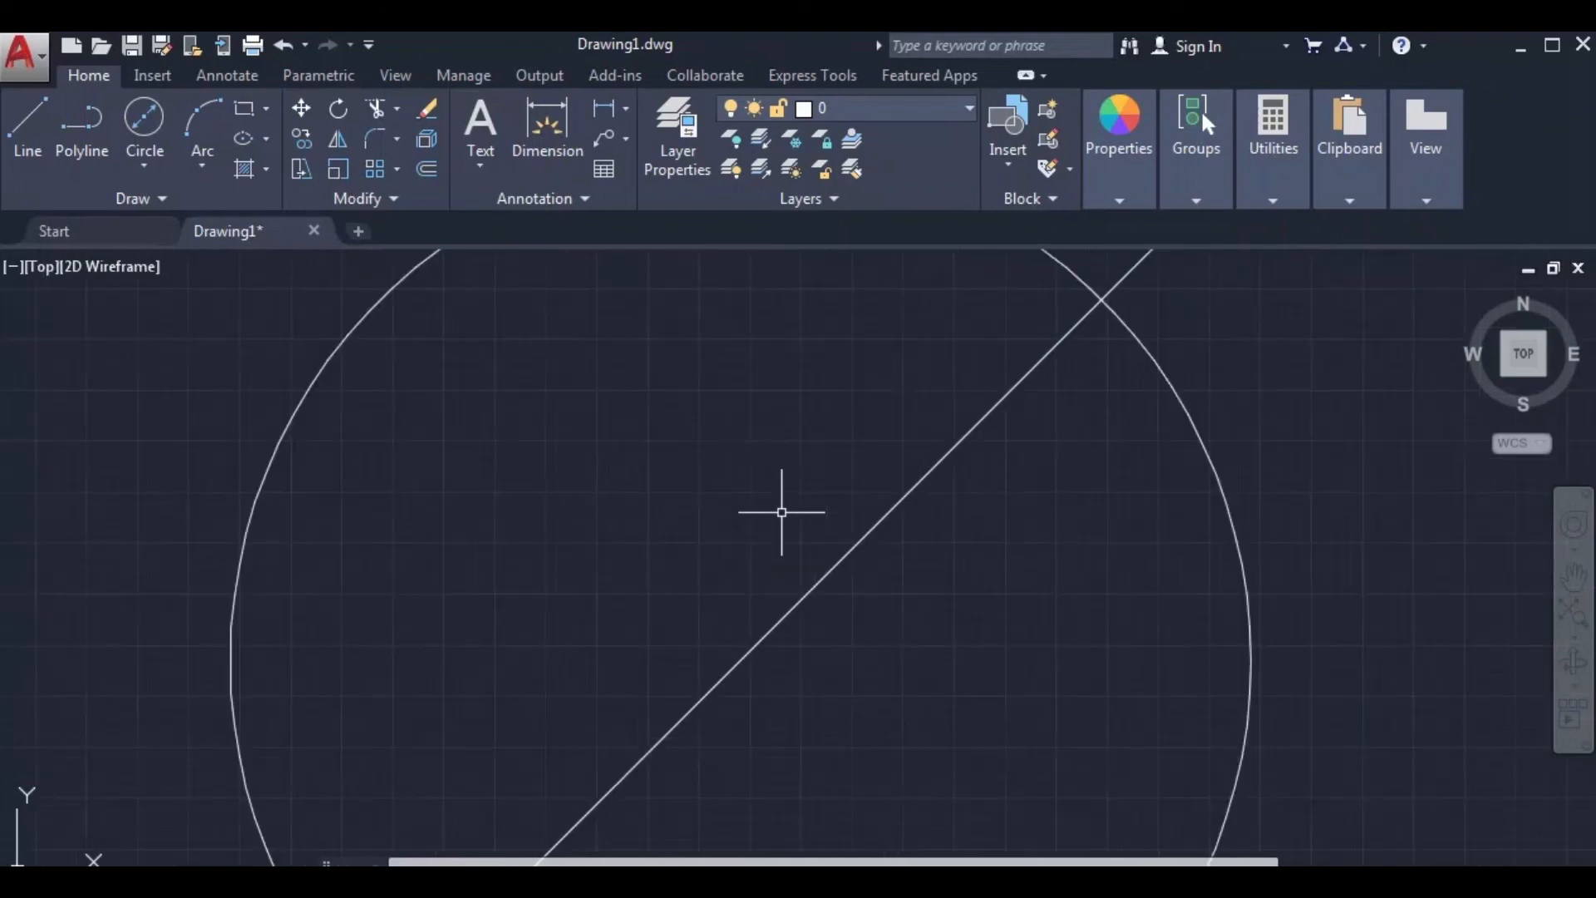
scroll(782, 512, down, 3)
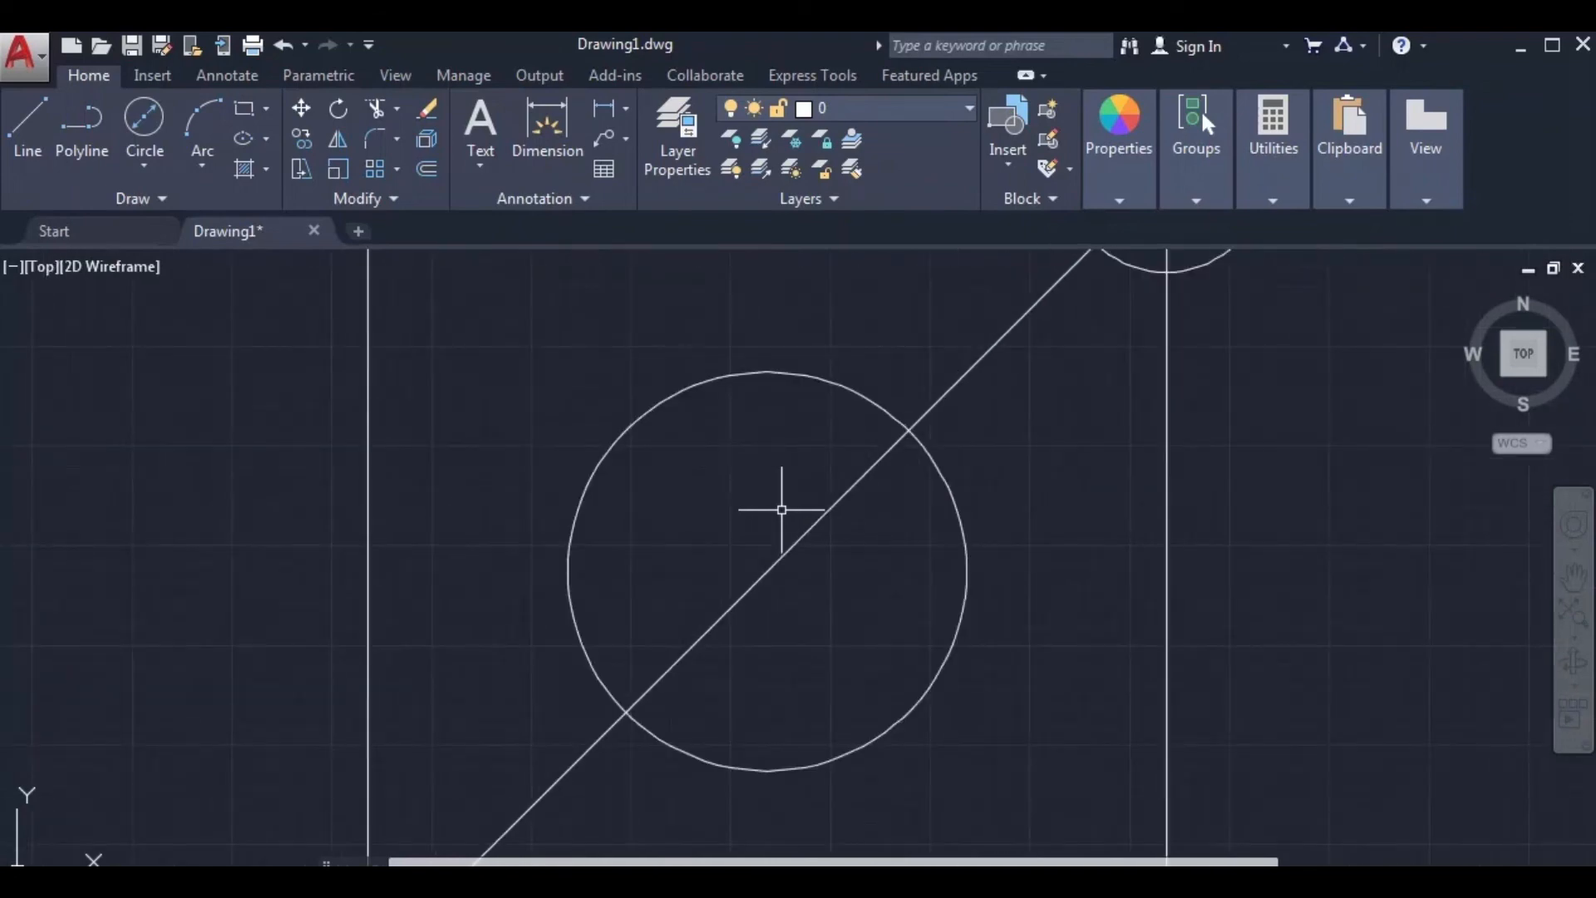
scroll(779, 494, down, 4)
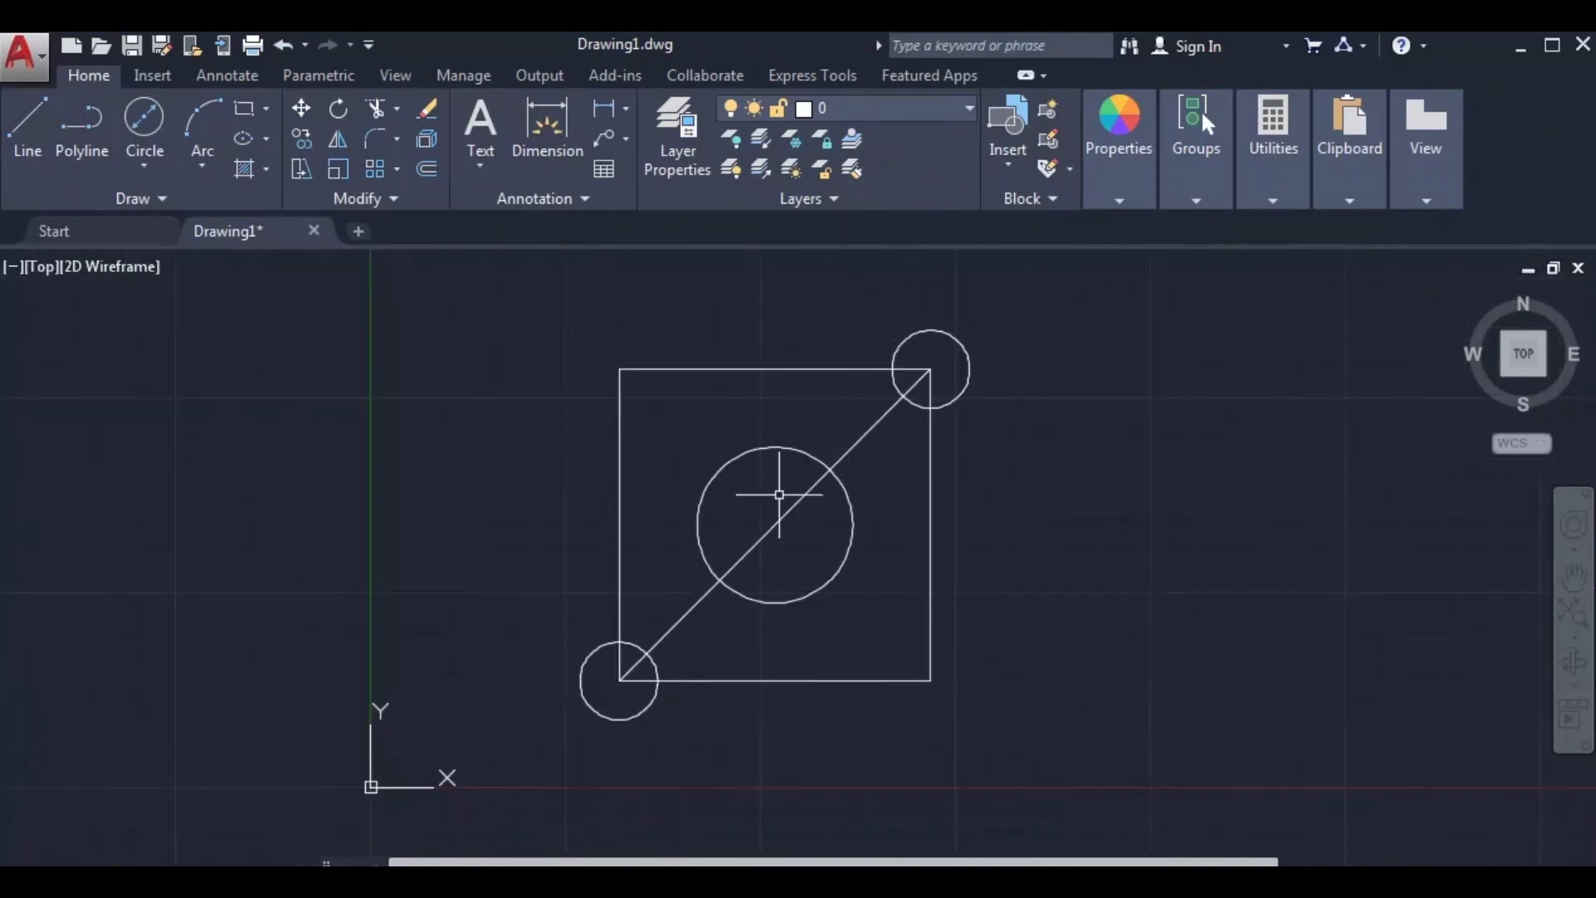
With Ortho mode off, draw a line tangent to the lower-left corner circle and the upper-left side of the central circle using Tangent snap overrides.
middle_drag(750, 497, 748, 542)
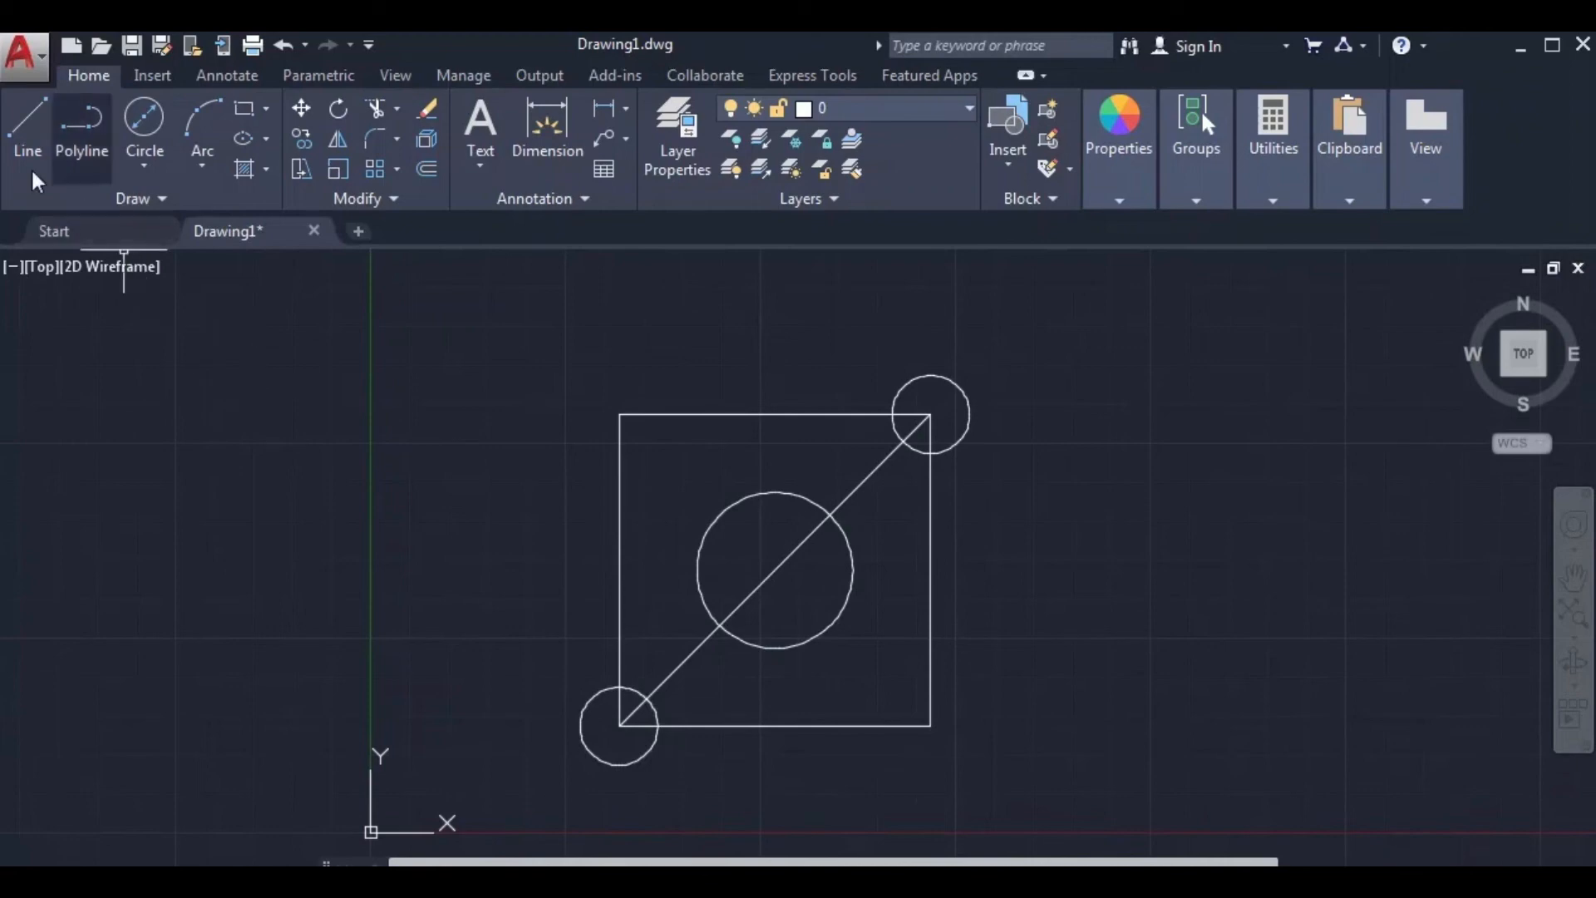
click(25, 143)
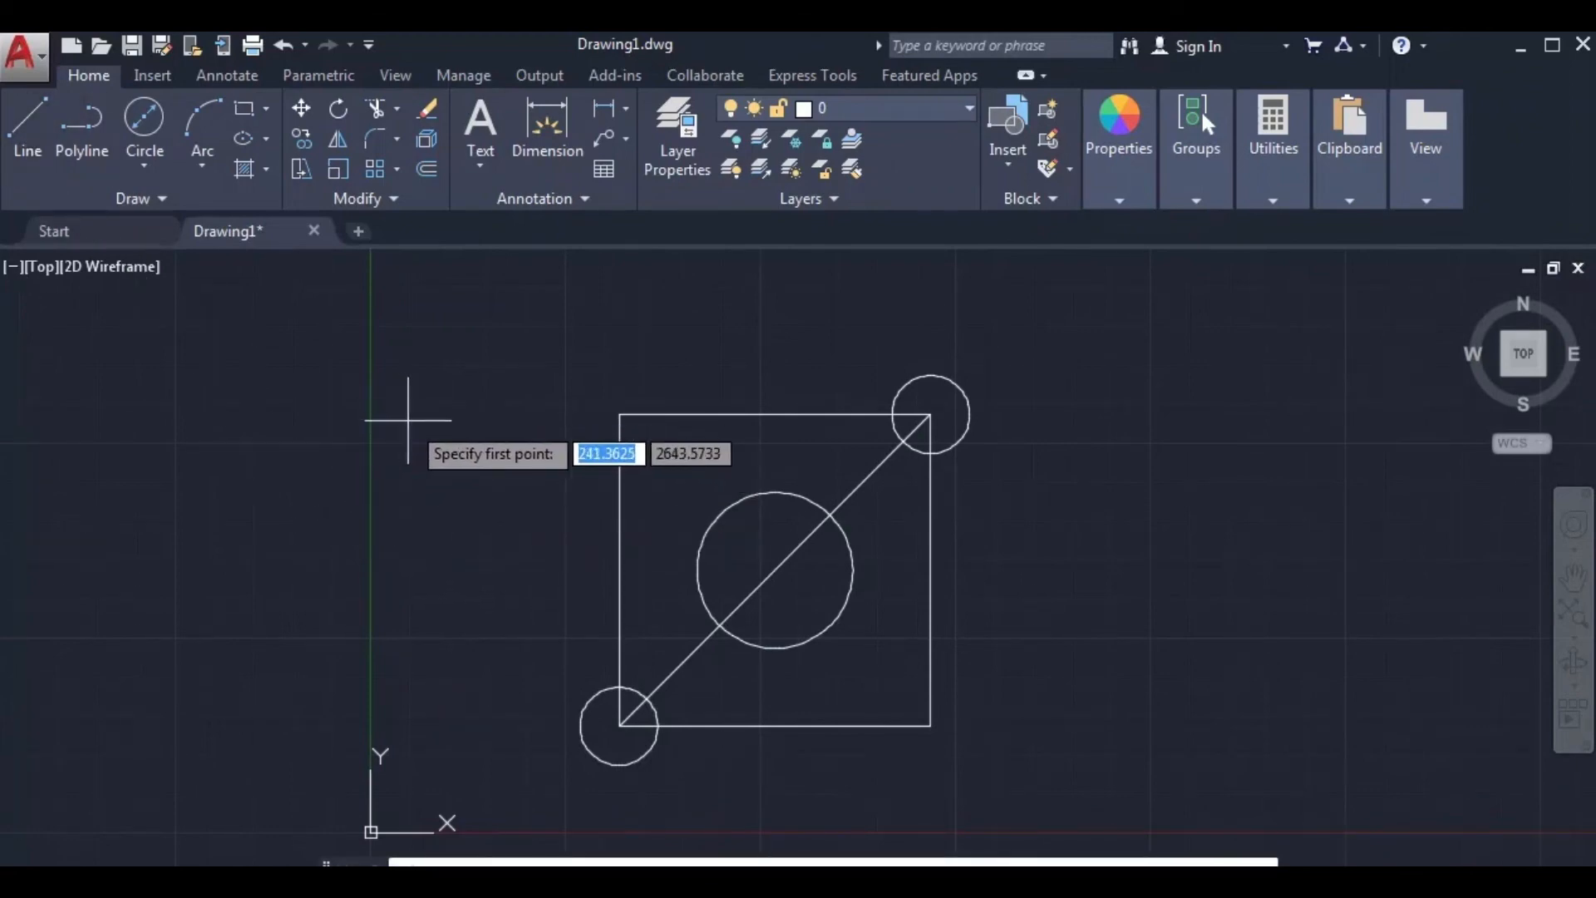
key(F8)
shift+right_click(399, 305)
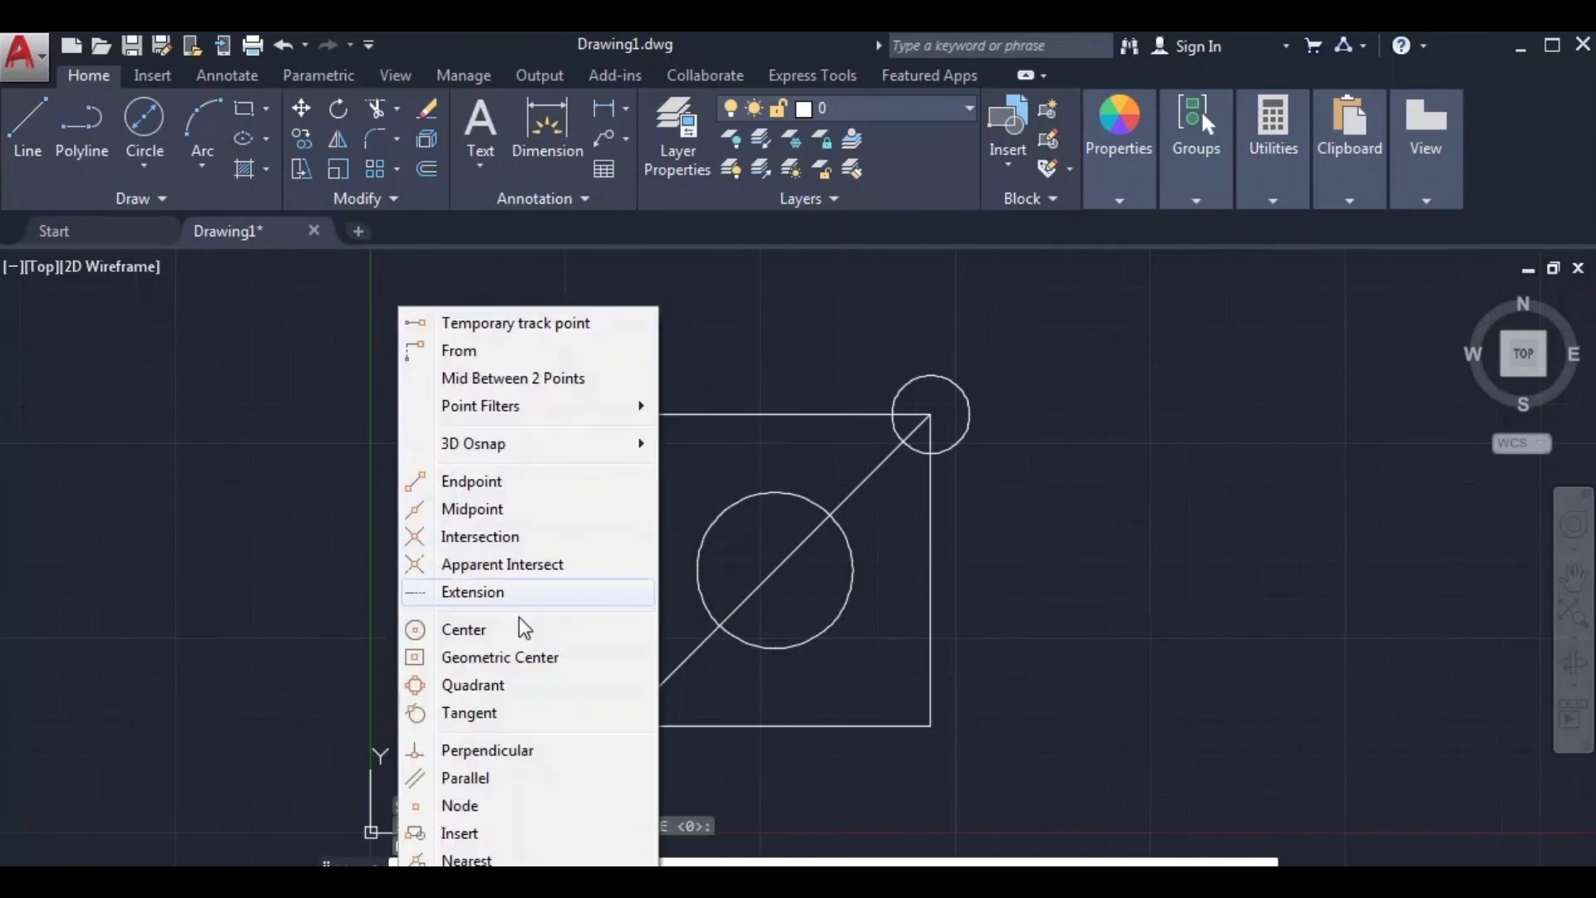
click(470, 715)
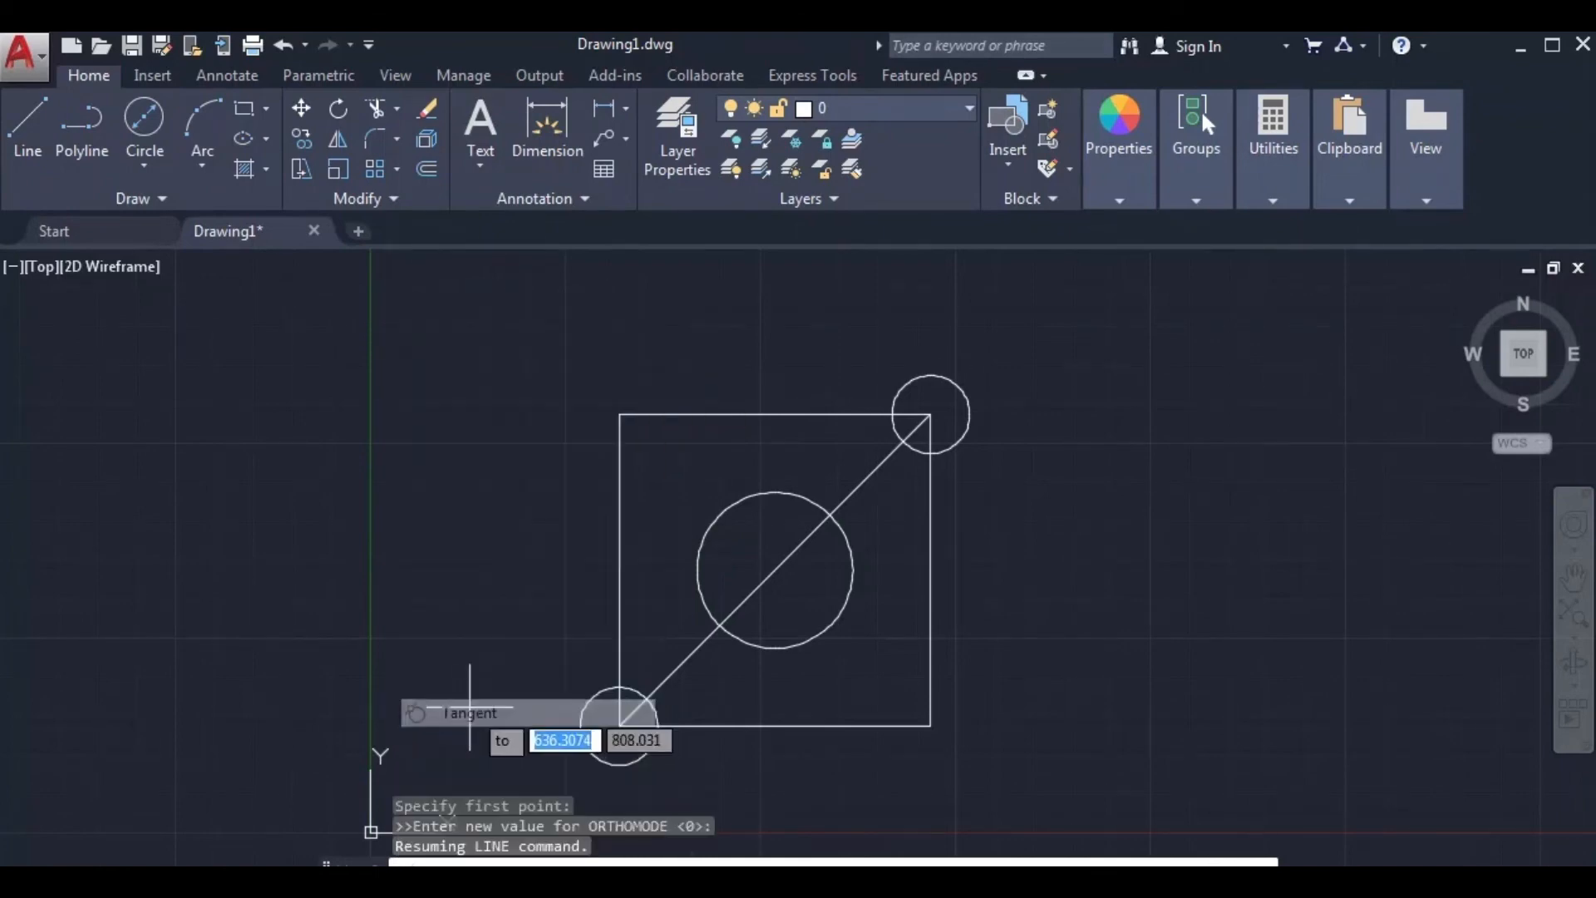
click(582, 707)
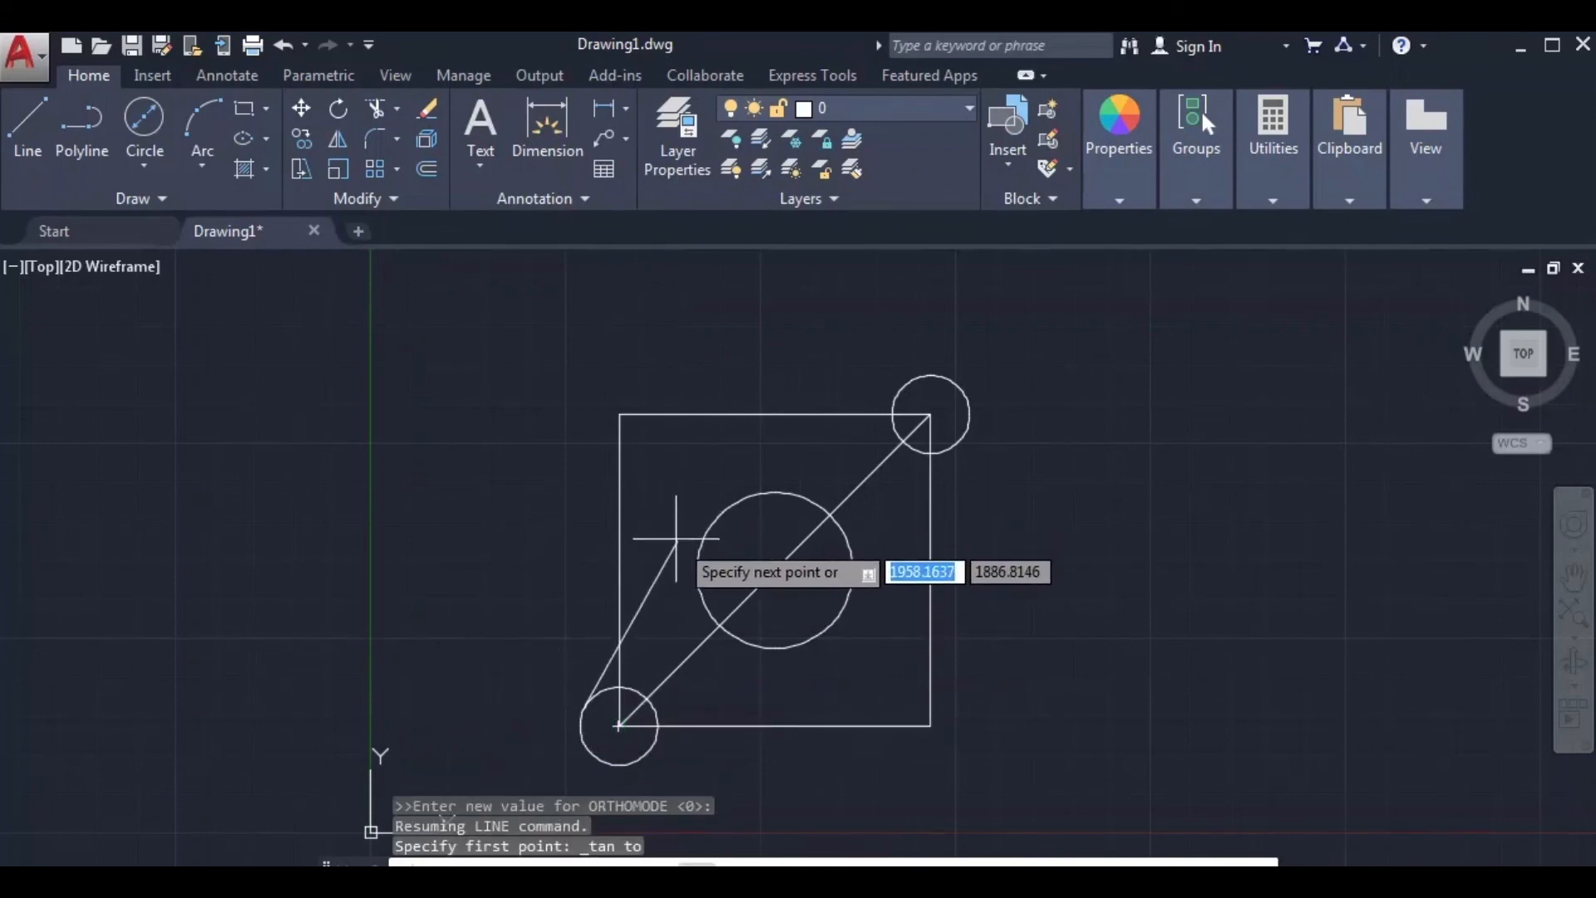
shift+right_click(658, 452)
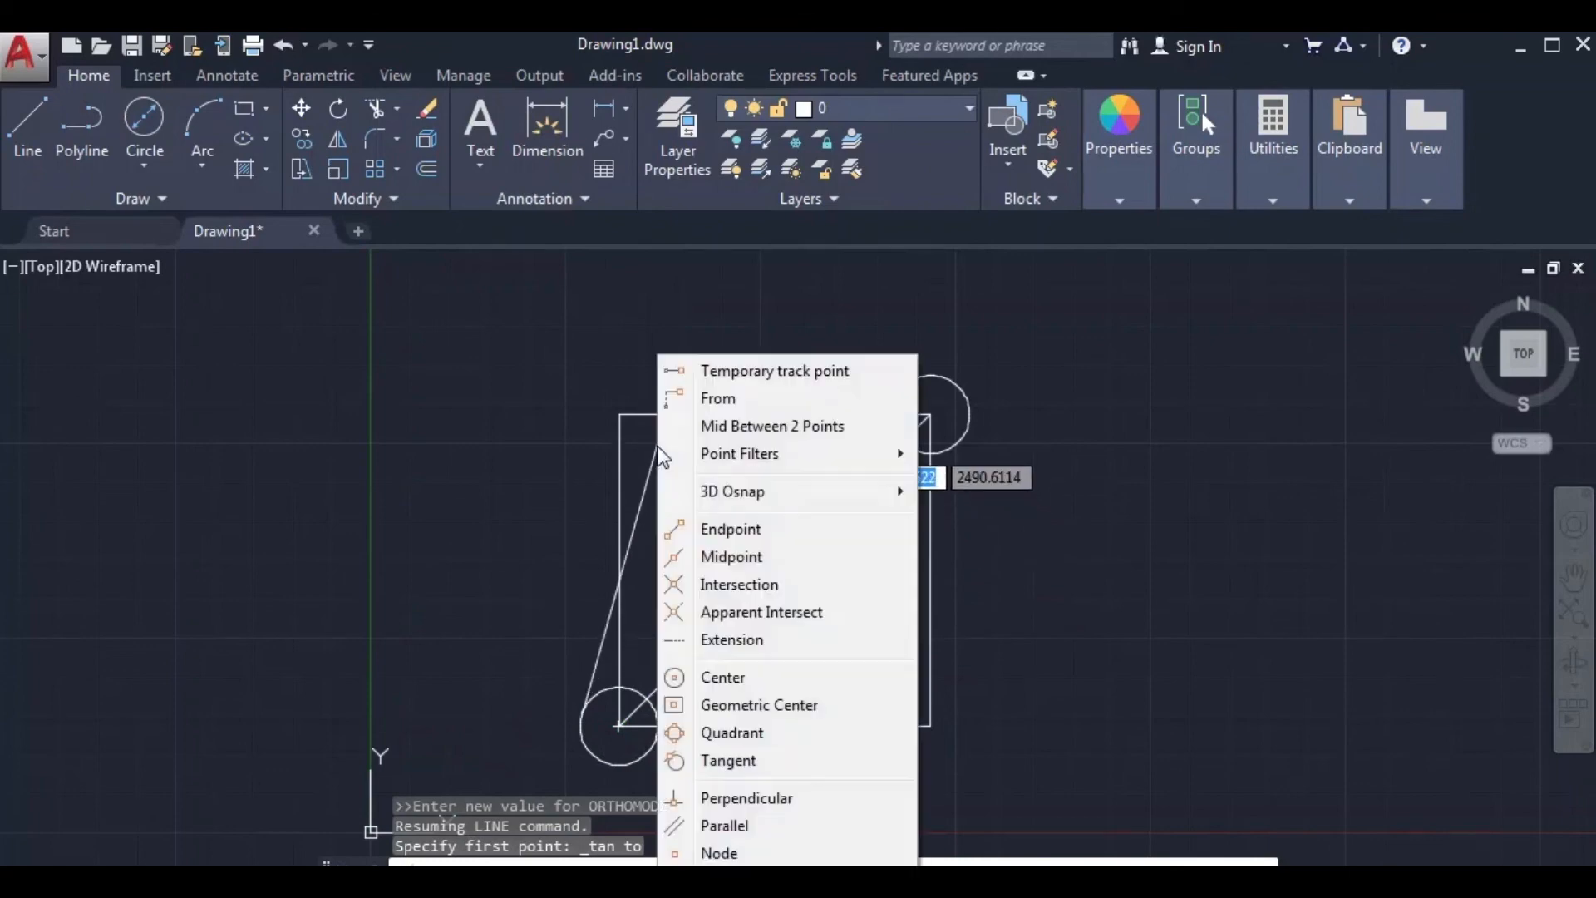
click(727, 773)
click(706, 537)
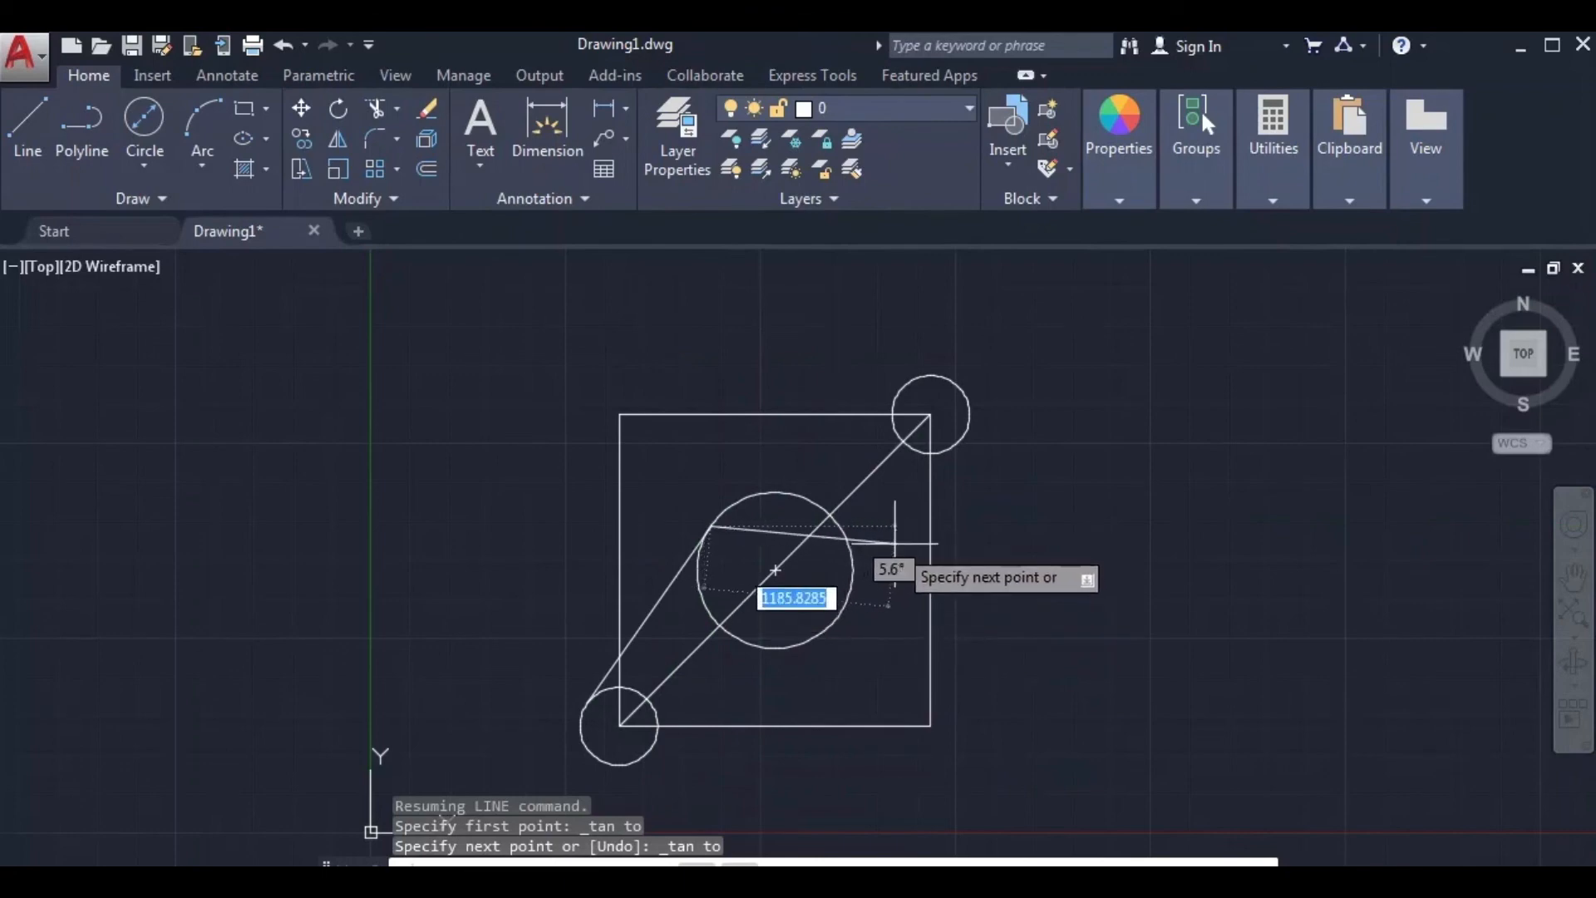
middle_drag(873, 570, 752, 516)
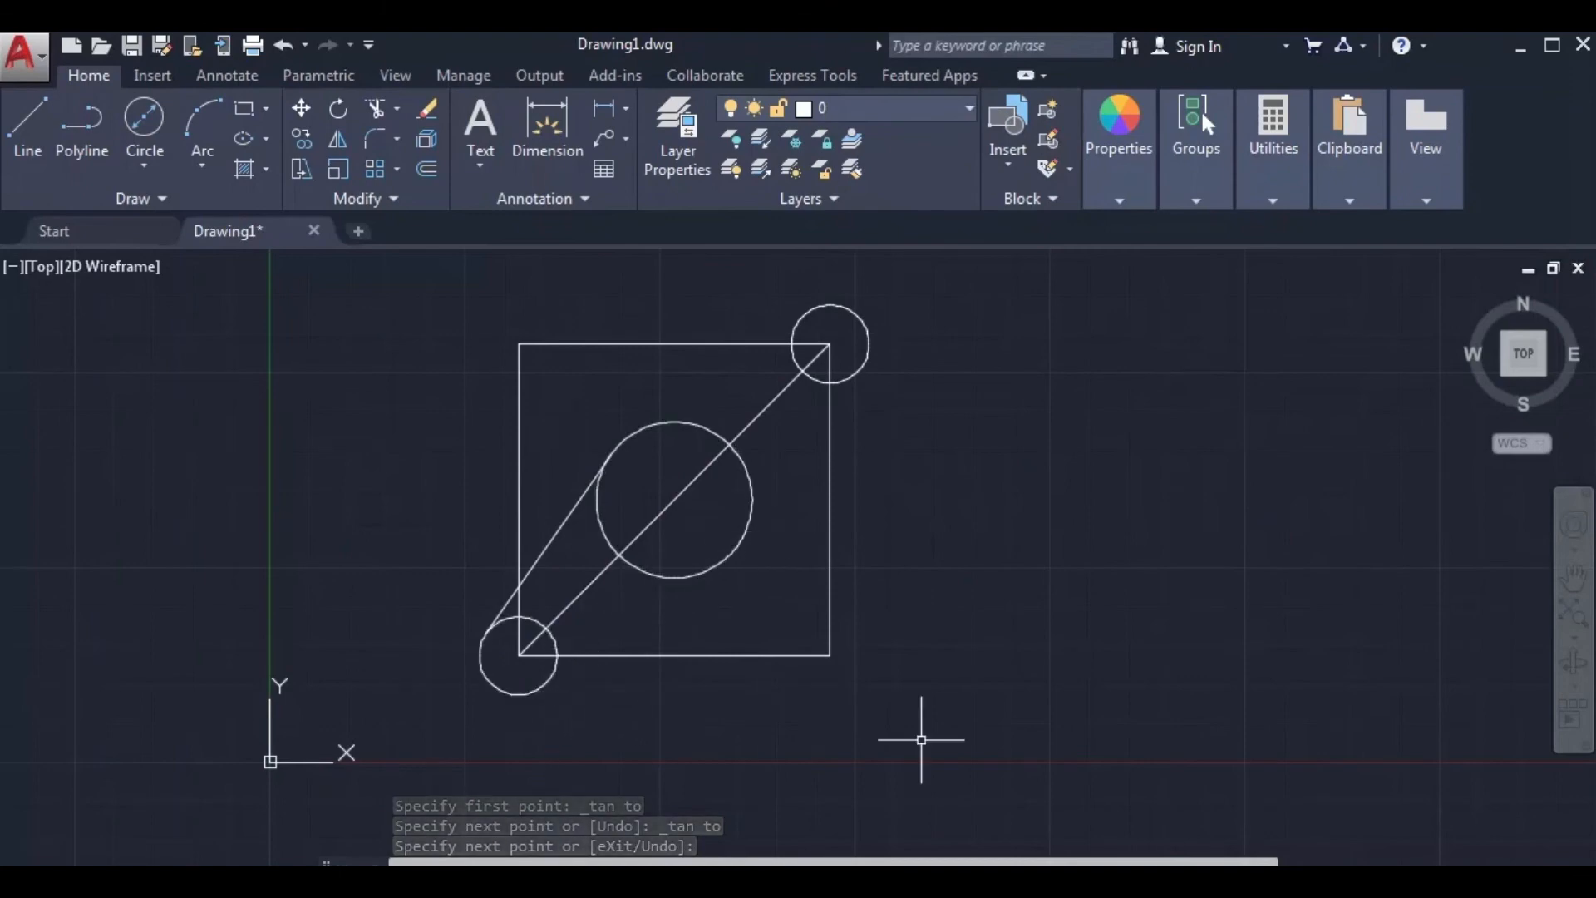
Enable Tangent among the running object snap modes.
click(1261, 860)
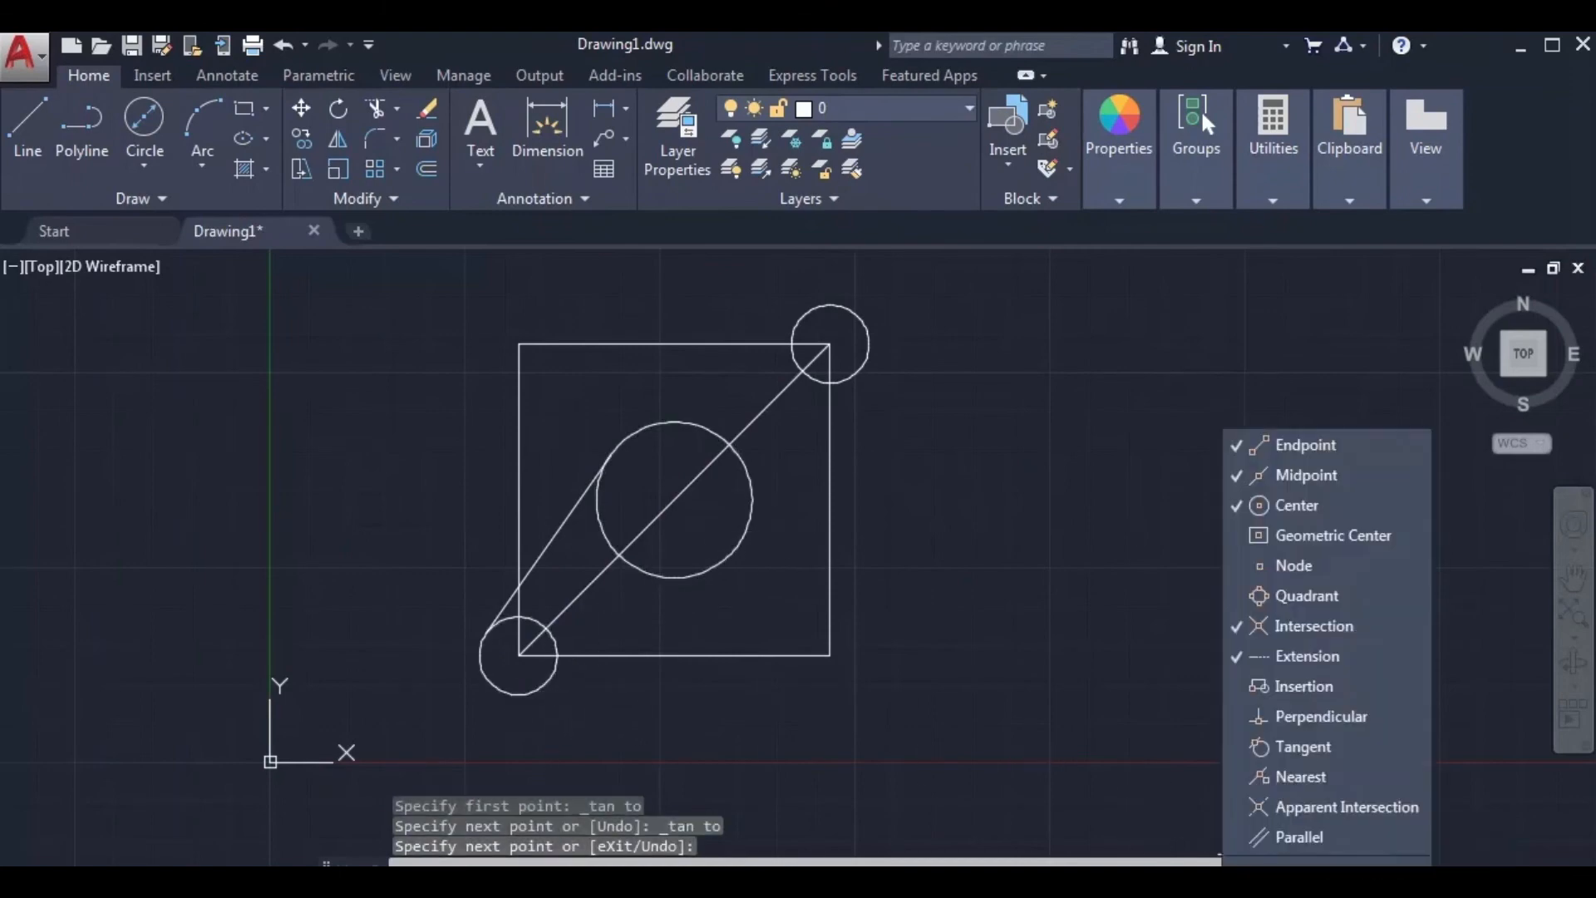
click(1285, 747)
click(971, 575)
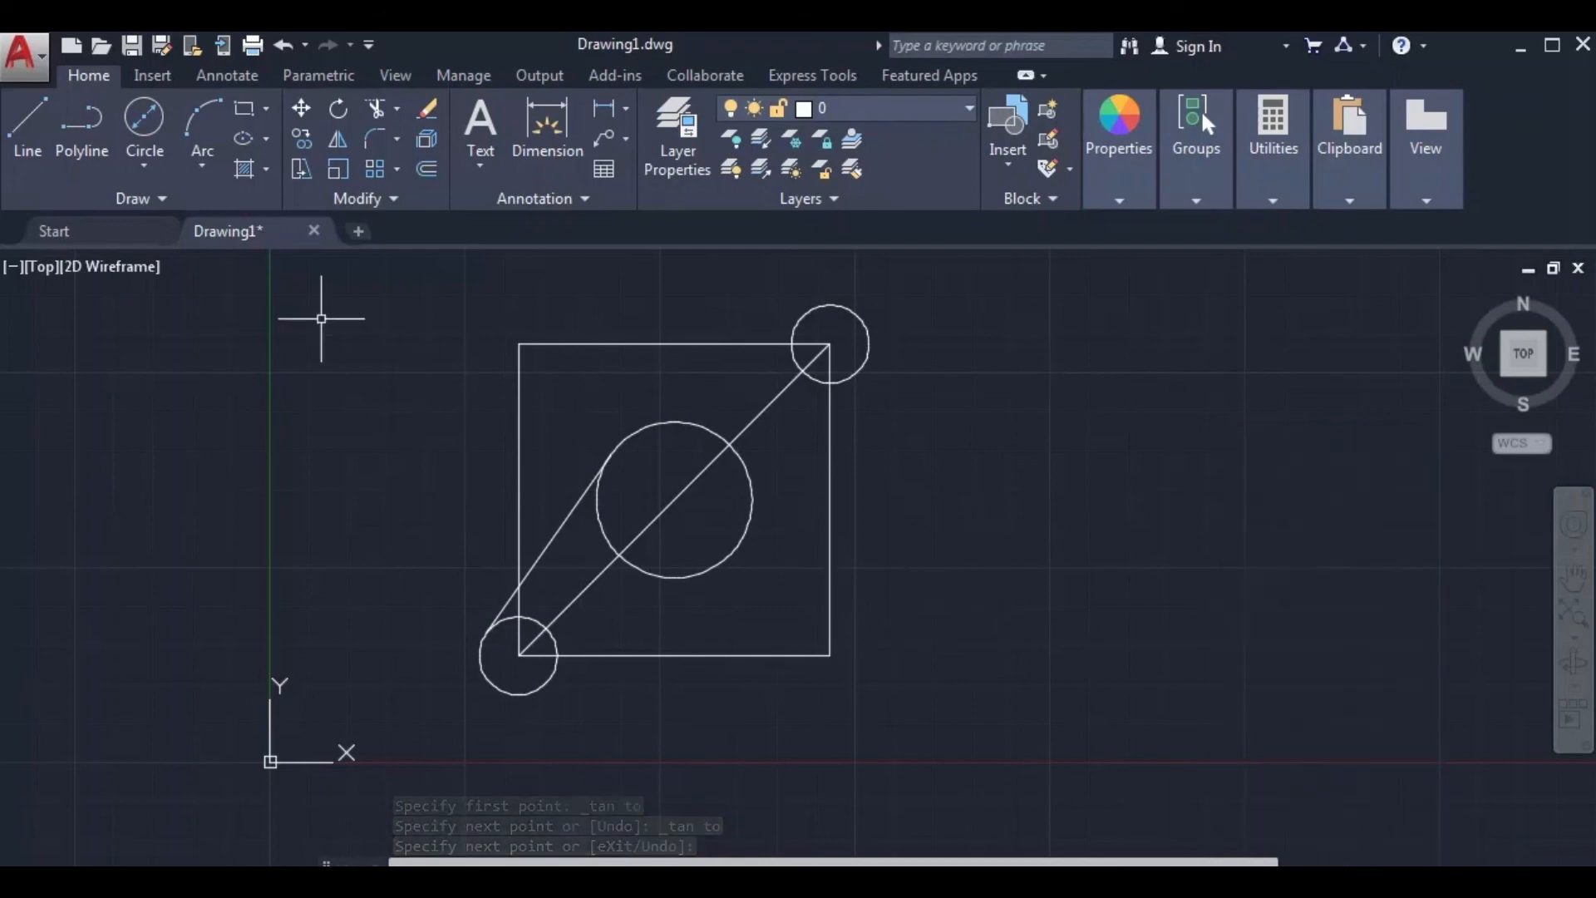
Start a new line and disable Center among the running object snap modes while the Line command stays active.
click(32, 133)
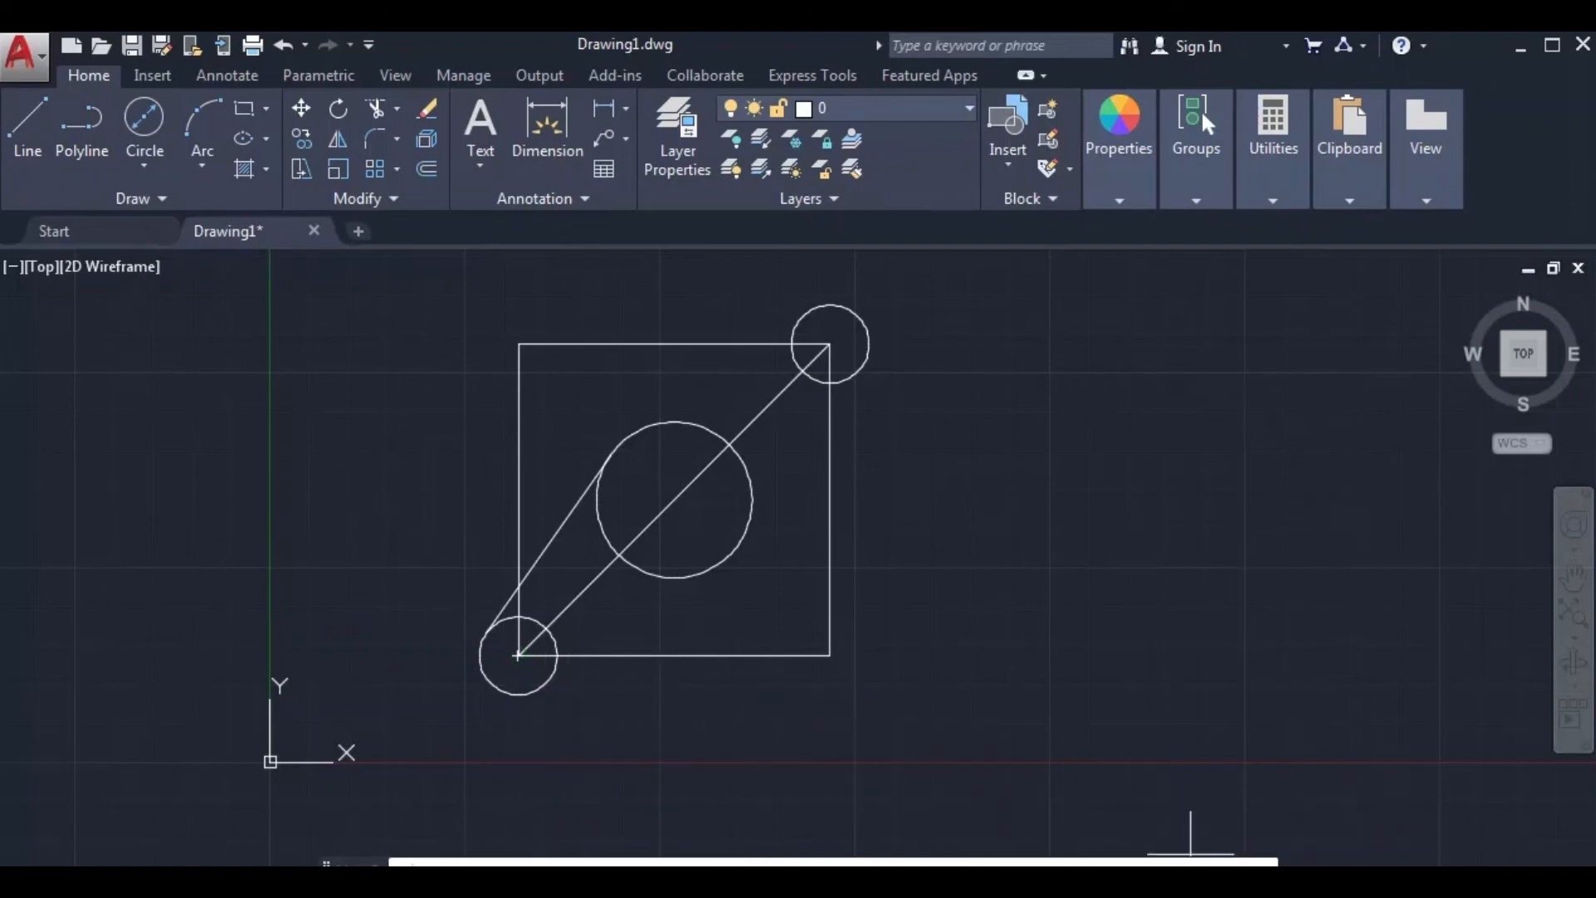
click(1246, 864)
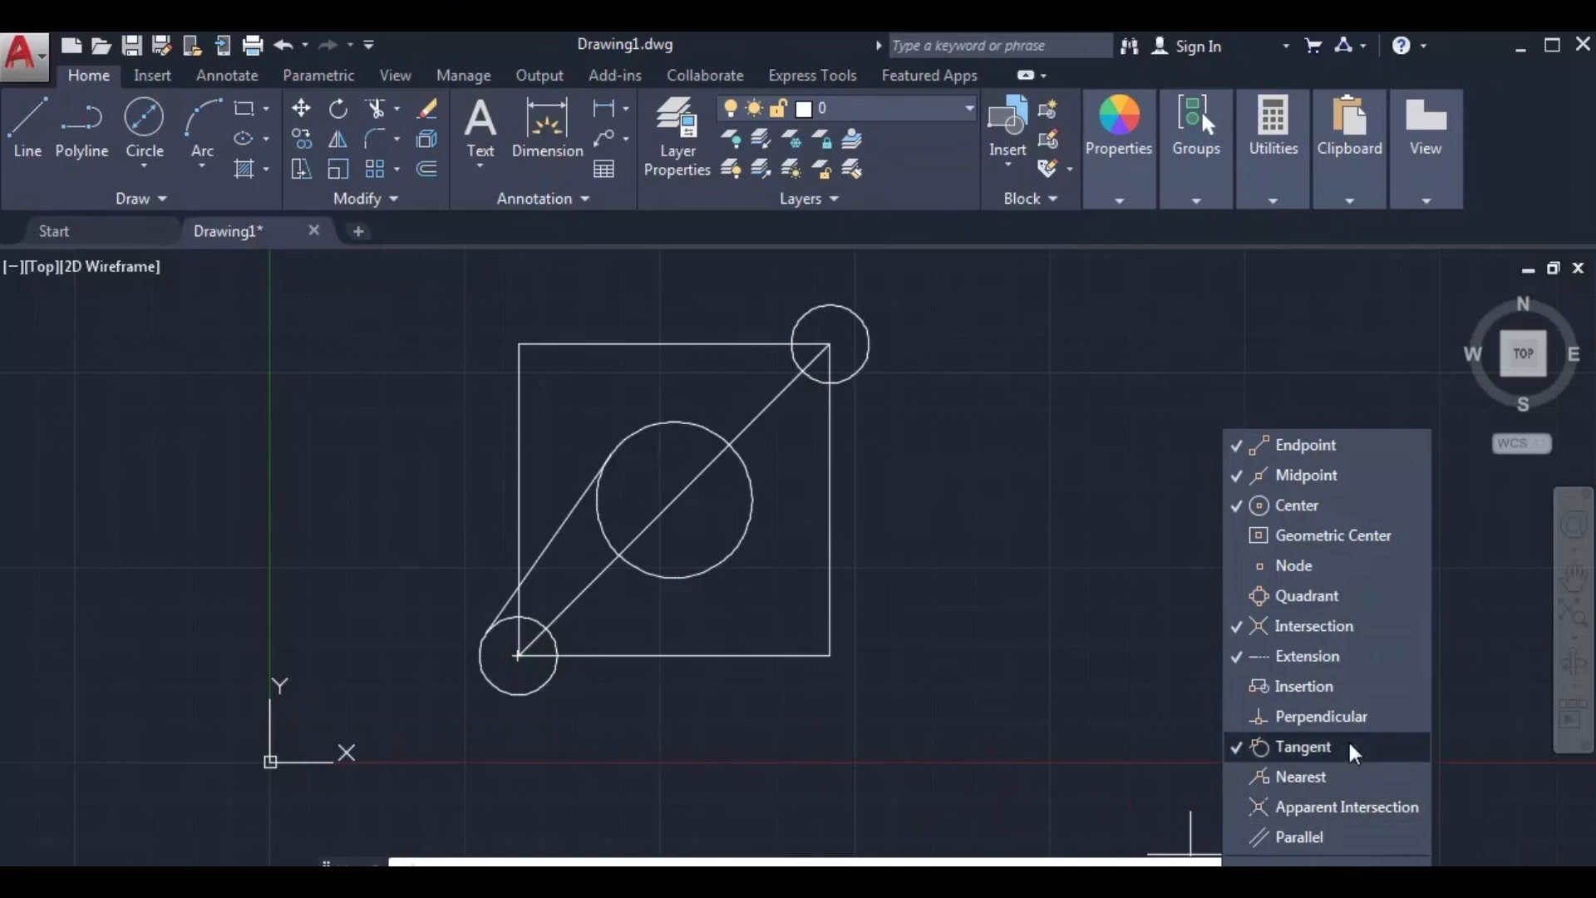
click(1306, 507)
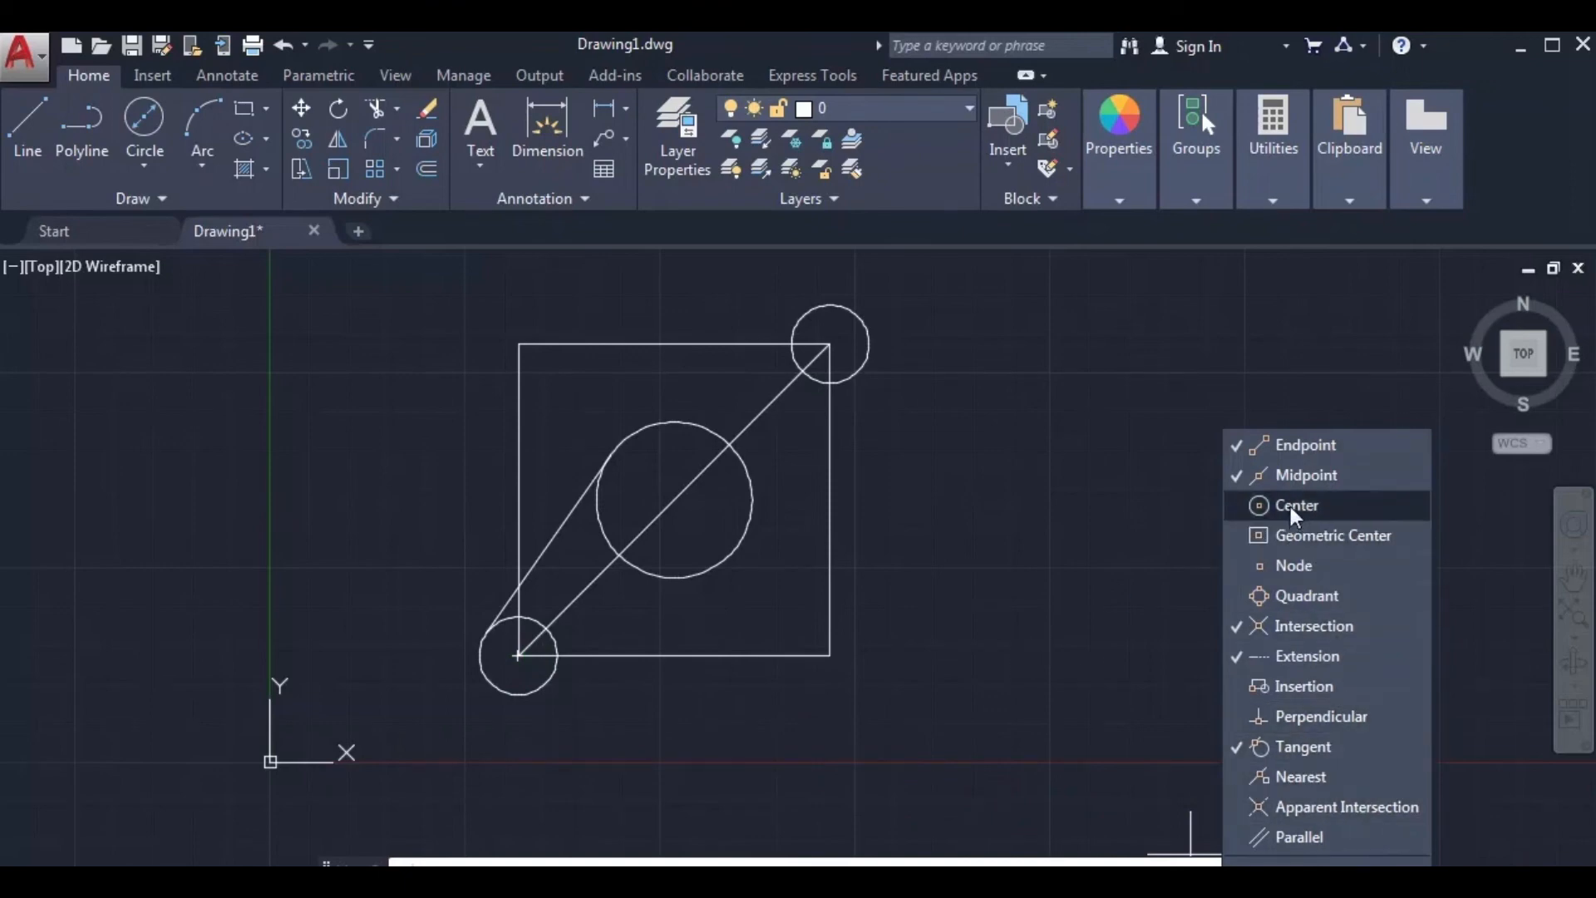
click(989, 658)
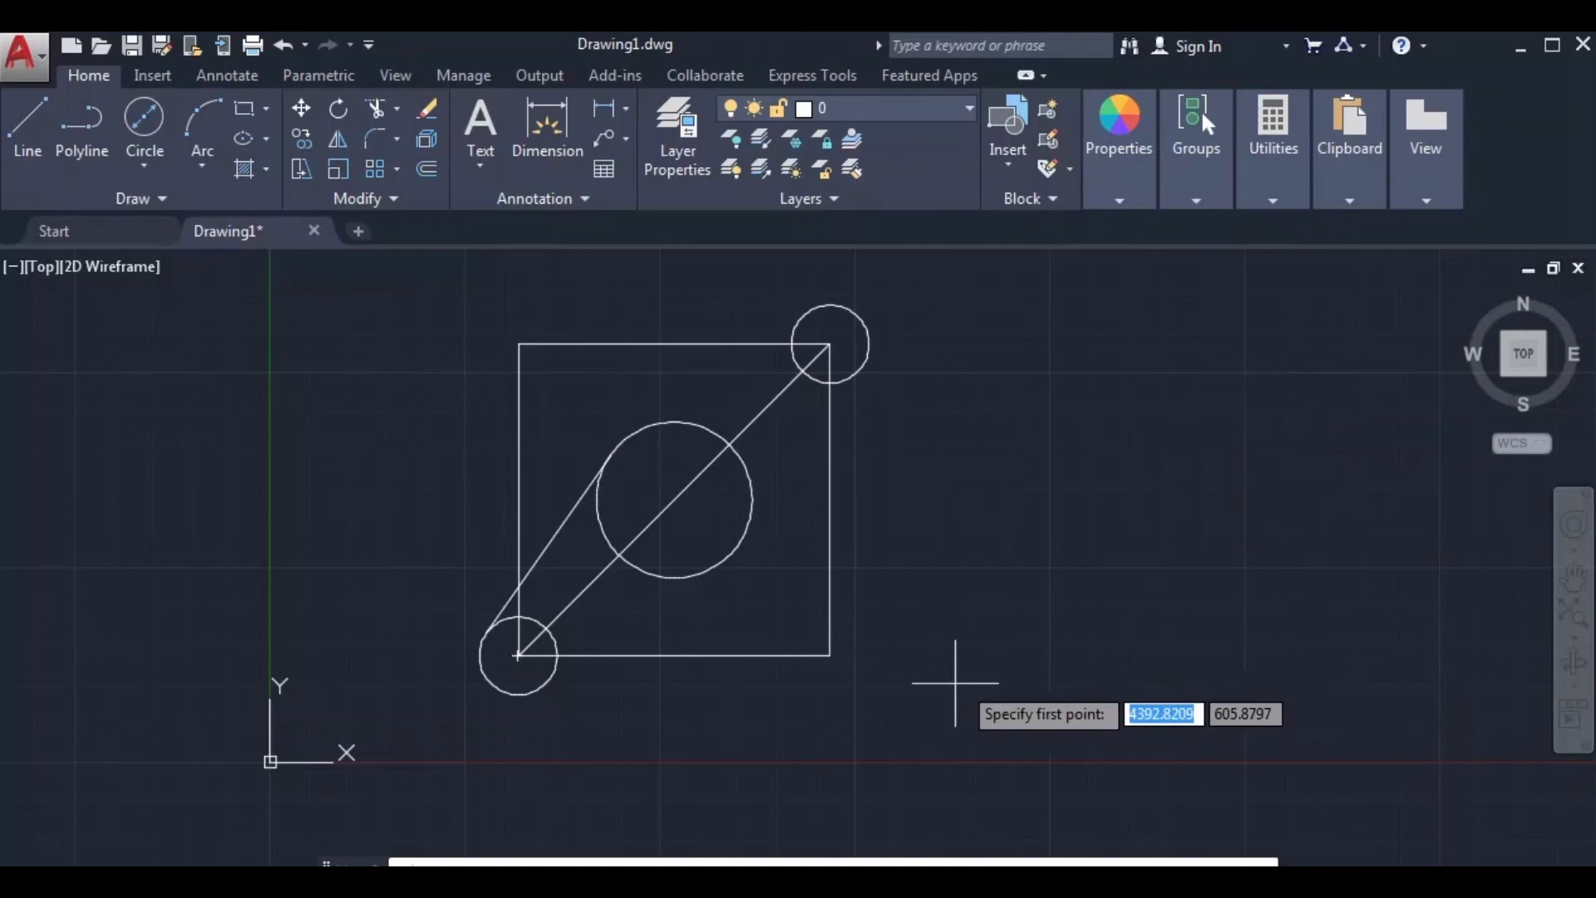
Draw a line tangent to the lower-left corner circle and the lower-right side of the central circle.
click(541, 685)
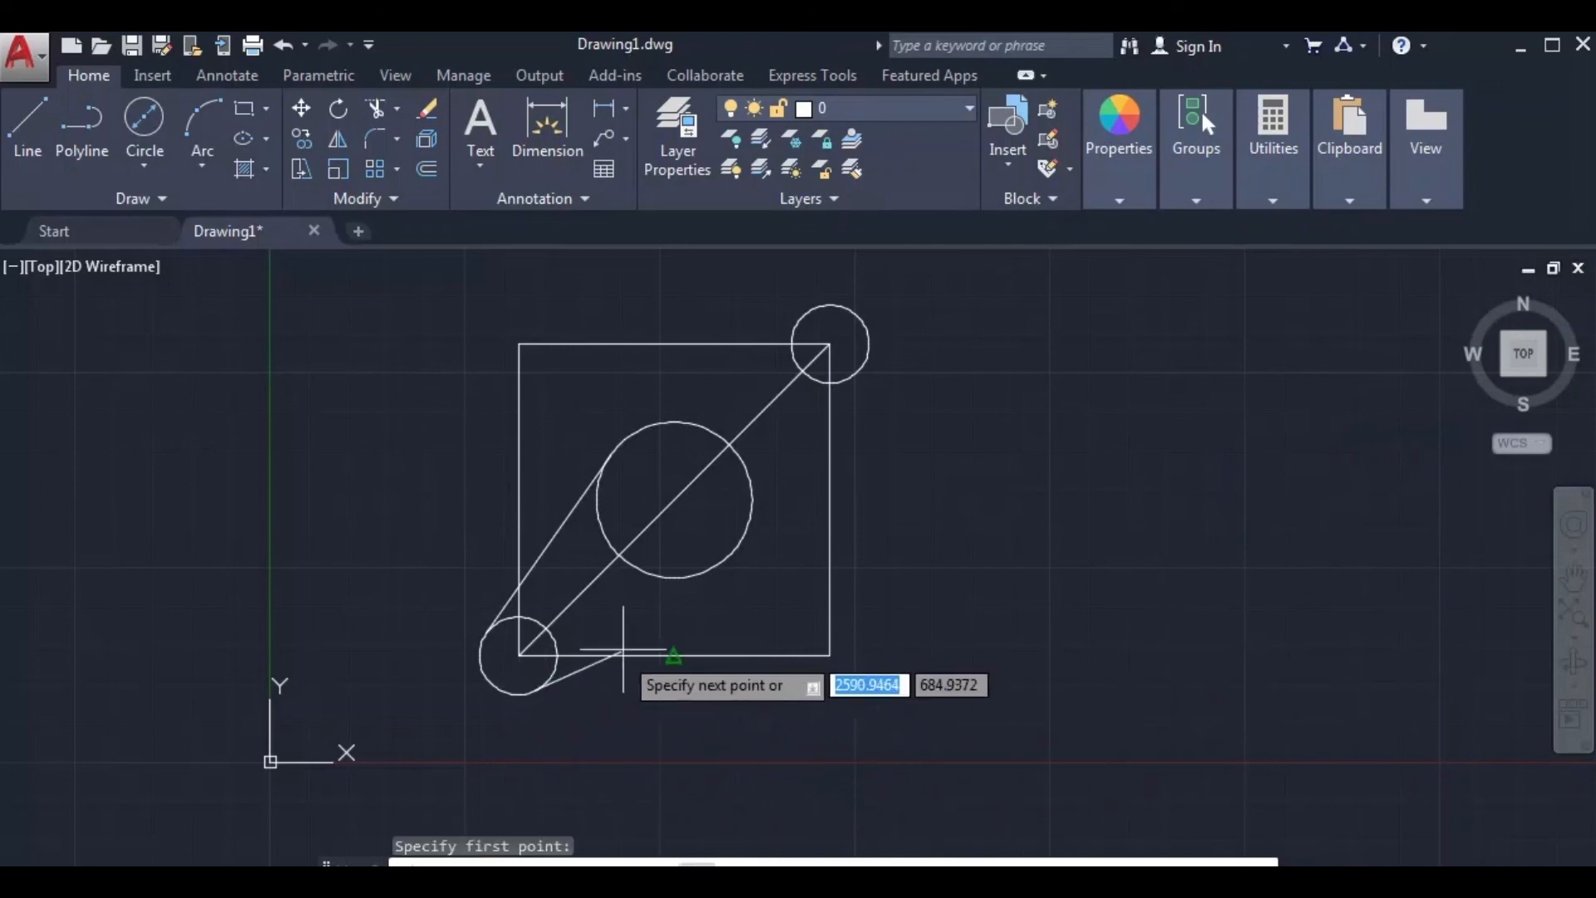
click(722, 556)
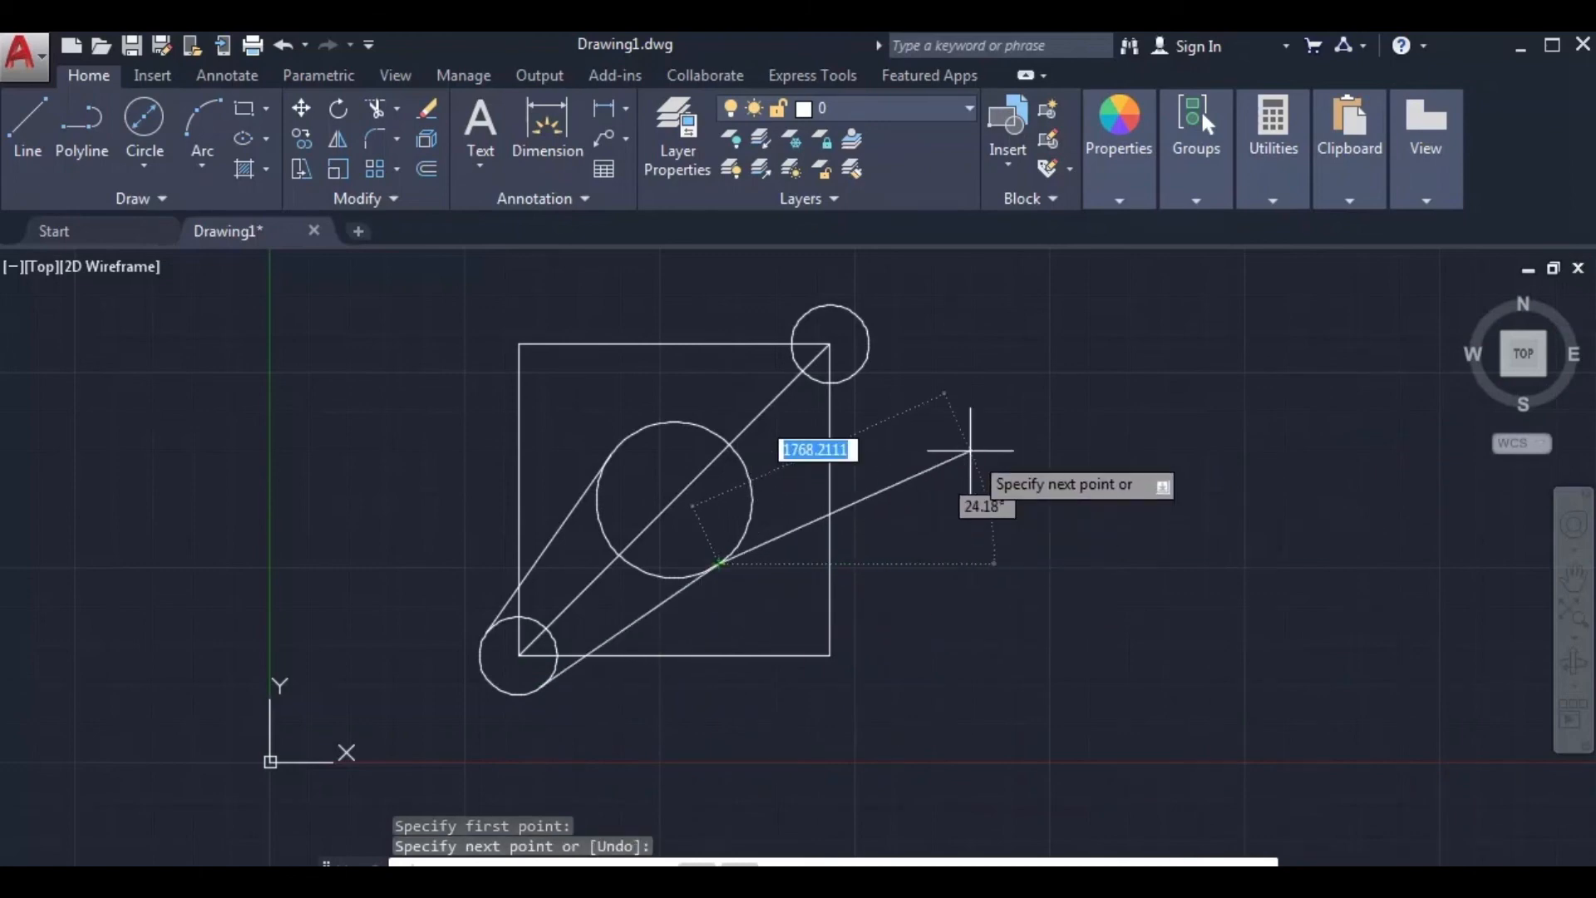
key(Return)
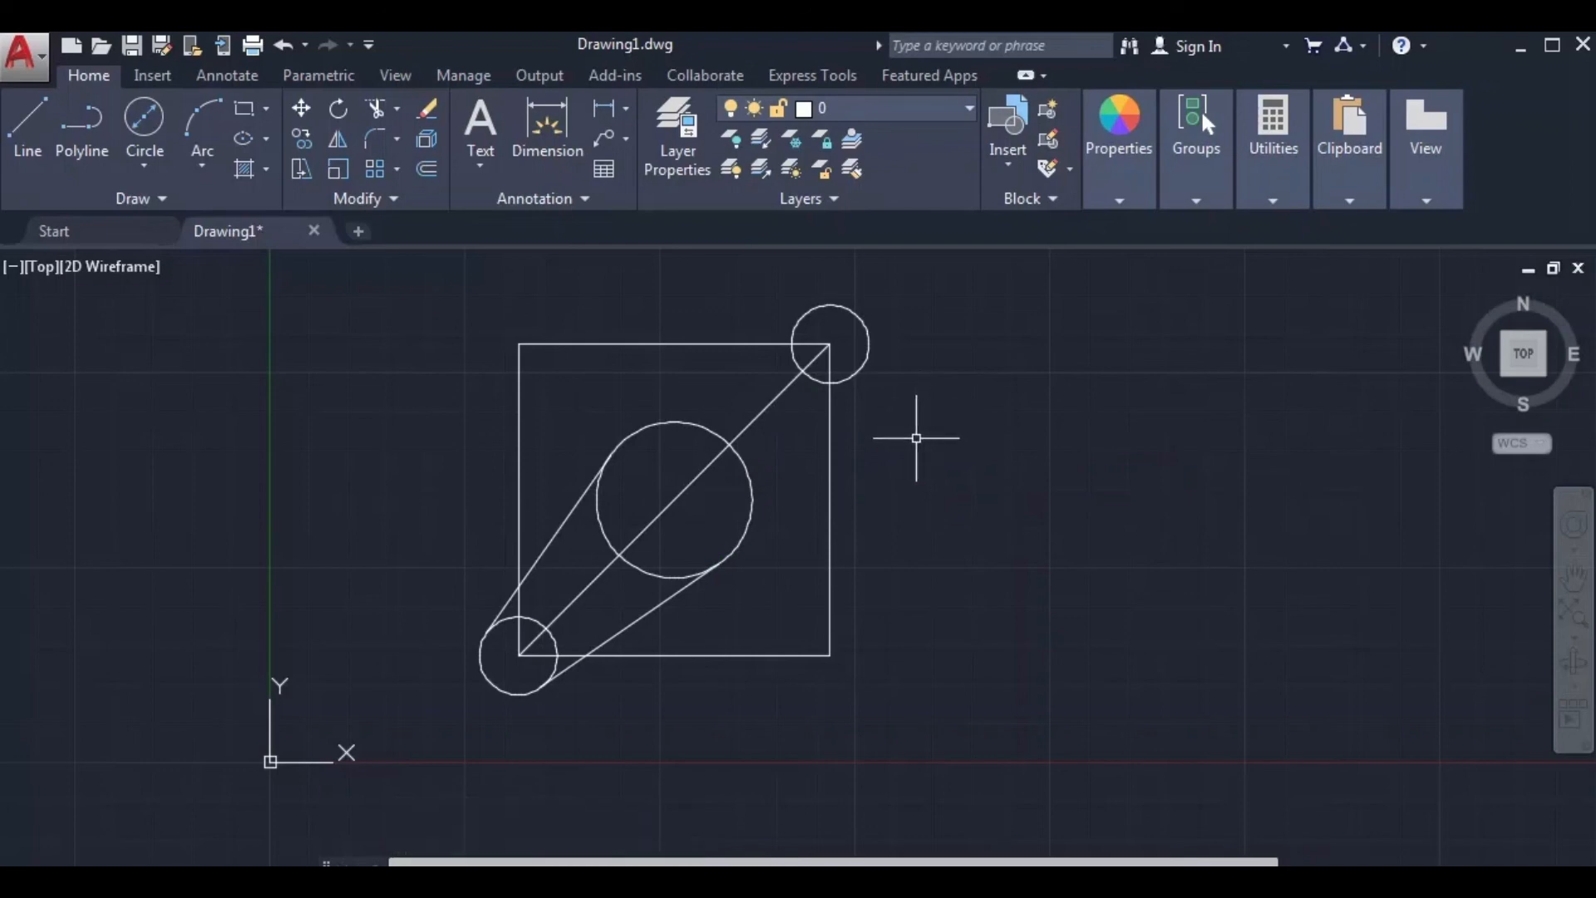
Draw two separate lines tangent to the central circle and the upper-right corner circle, one on each side of the diagonal.
key(Return)
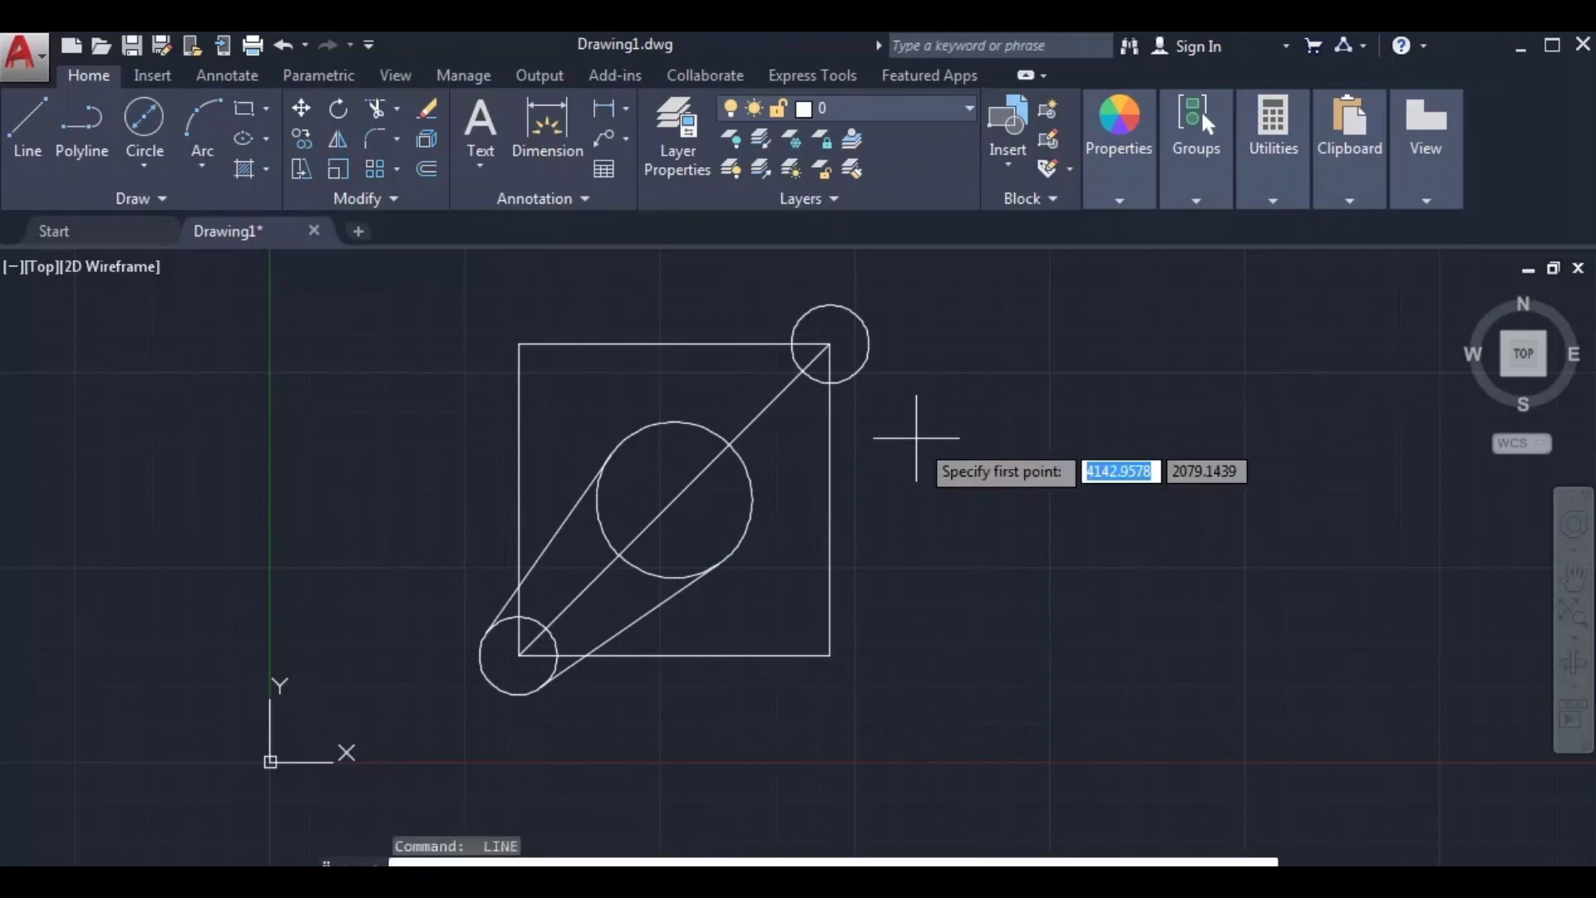
click(646, 425)
click(806, 316)
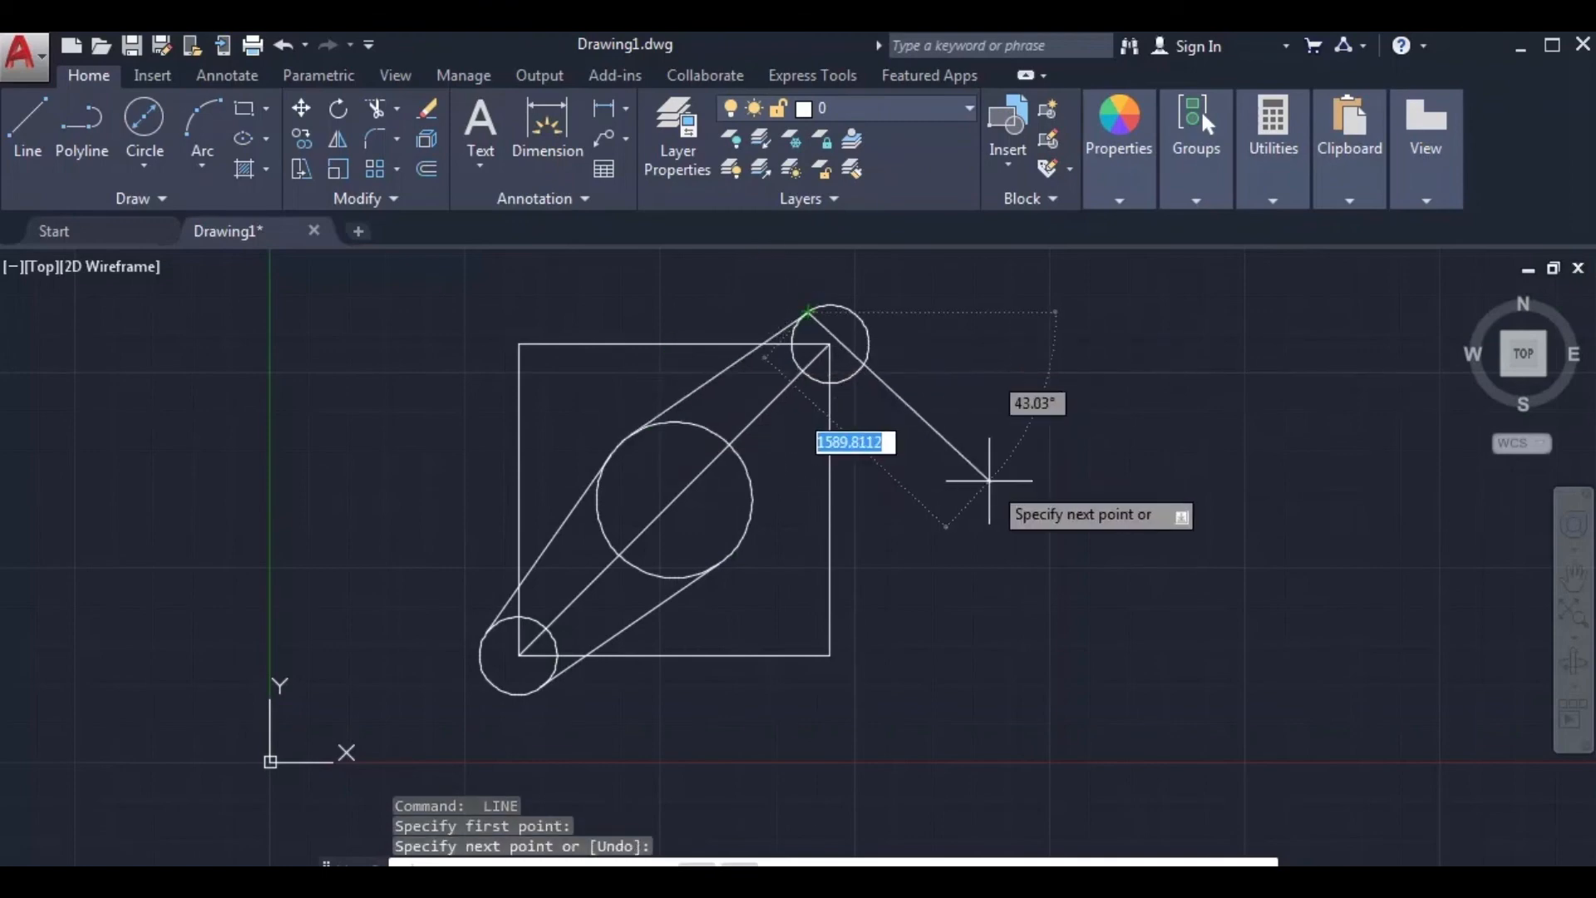
key(Return)
key(Return)
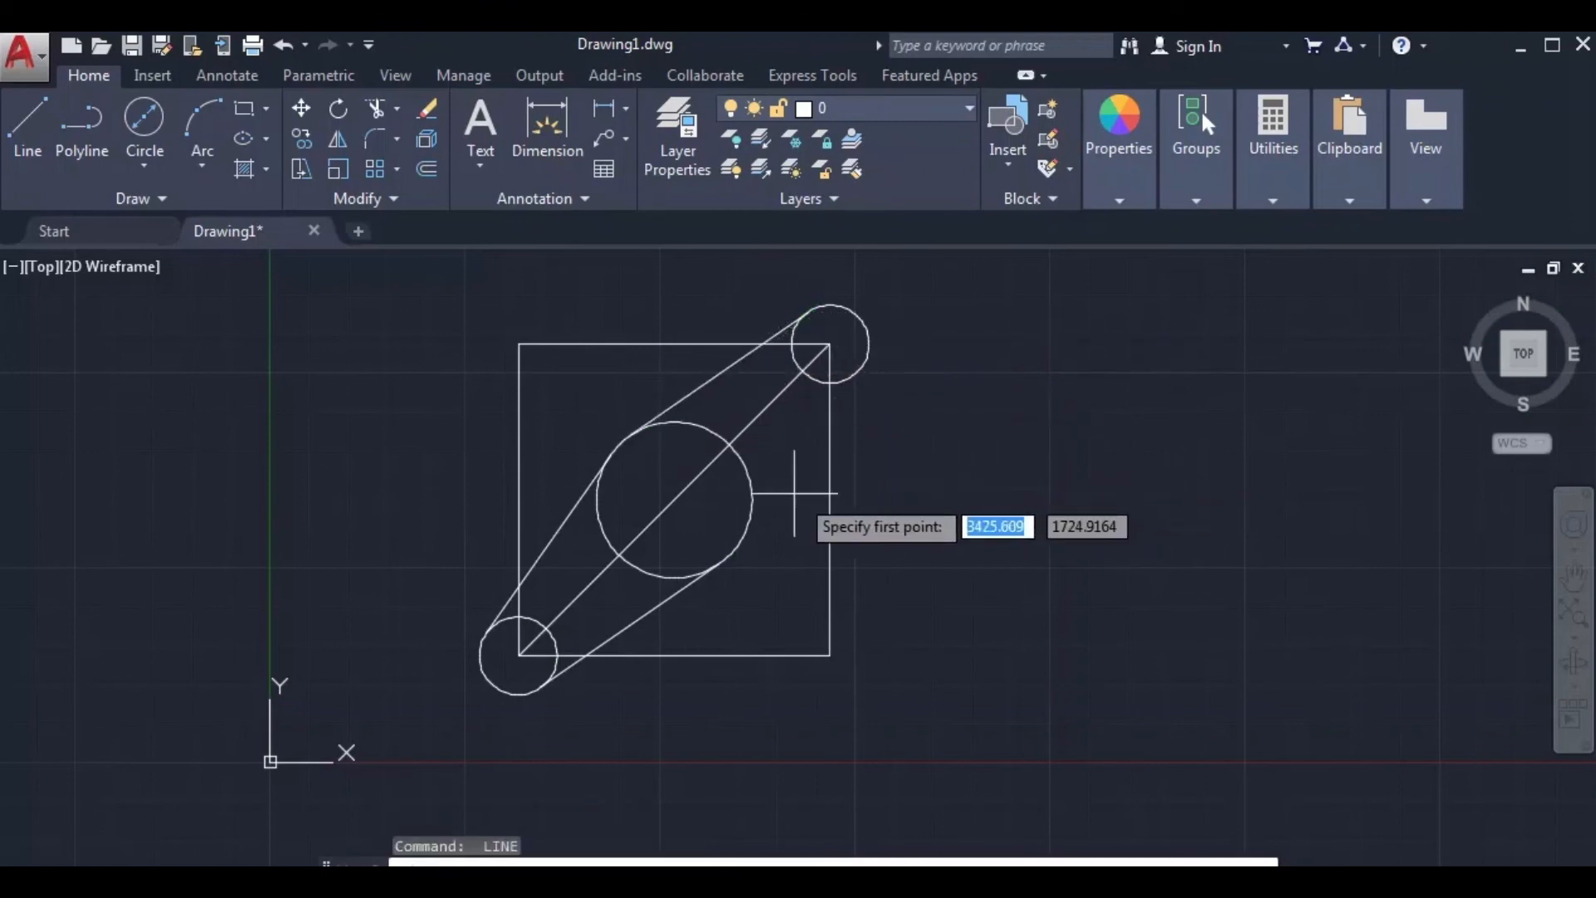
click(860, 366)
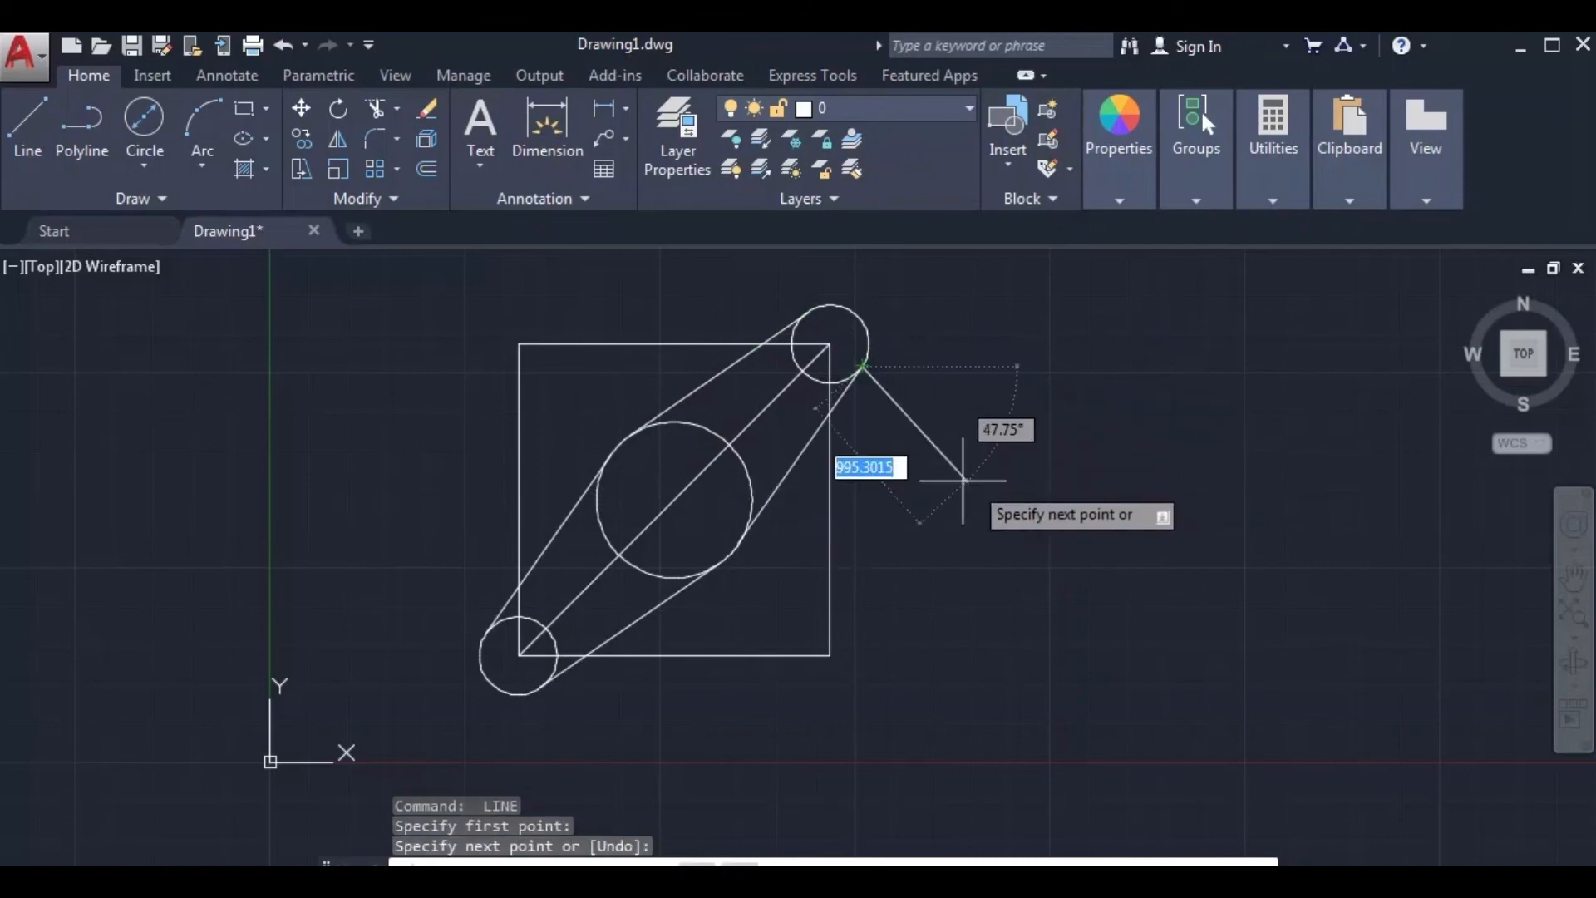
key(Return)
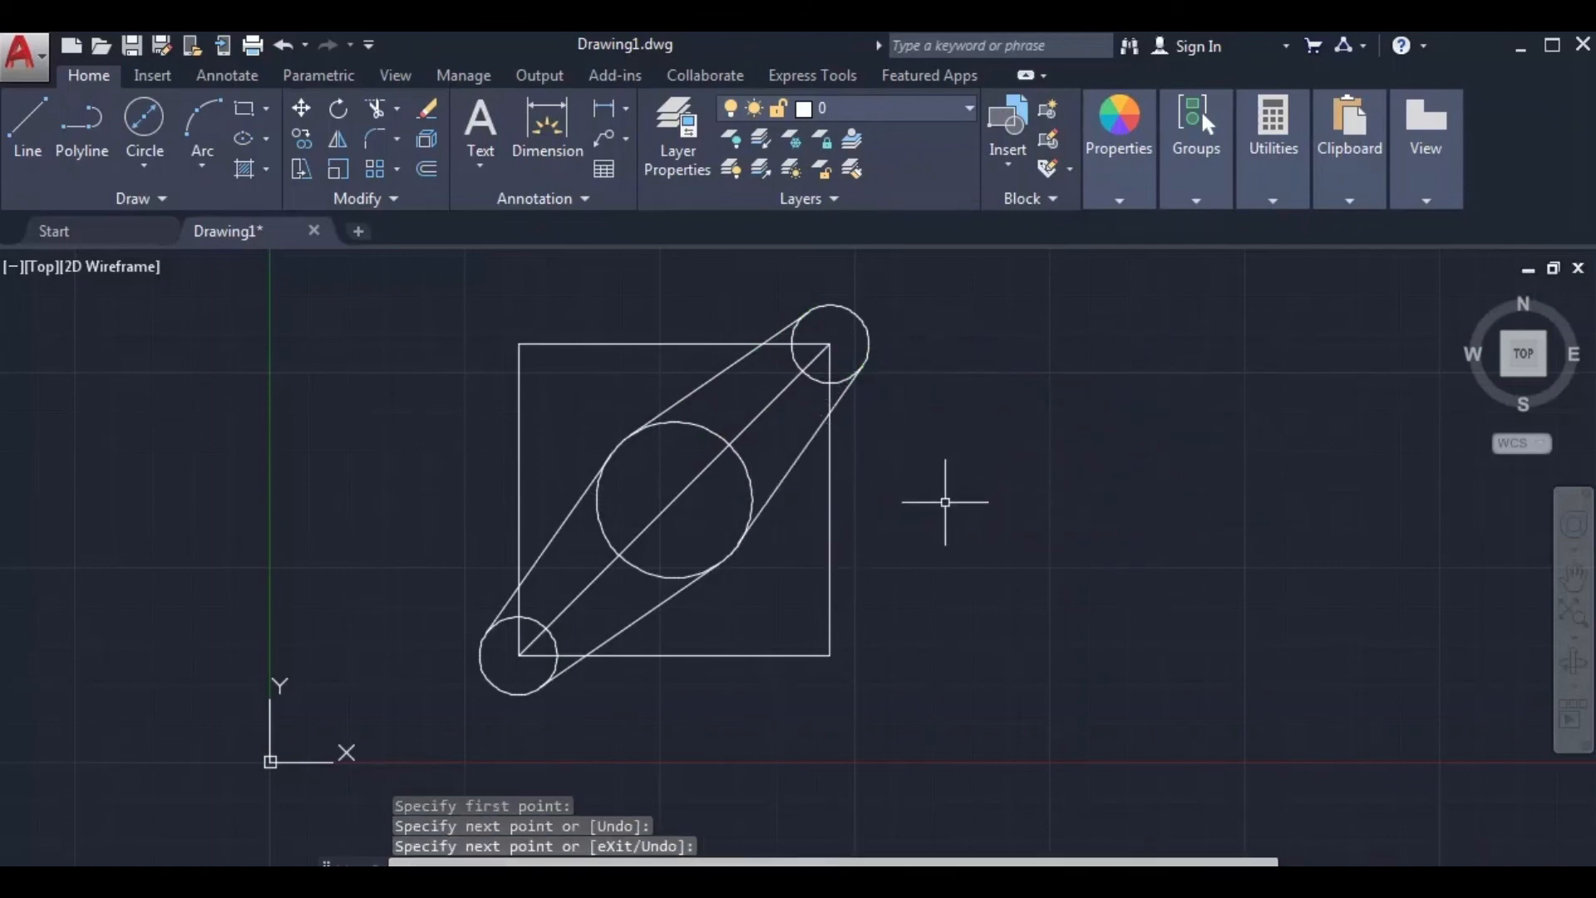
Enable Quadrant among the running object snap modes.
scroll(945, 502, up, 2)
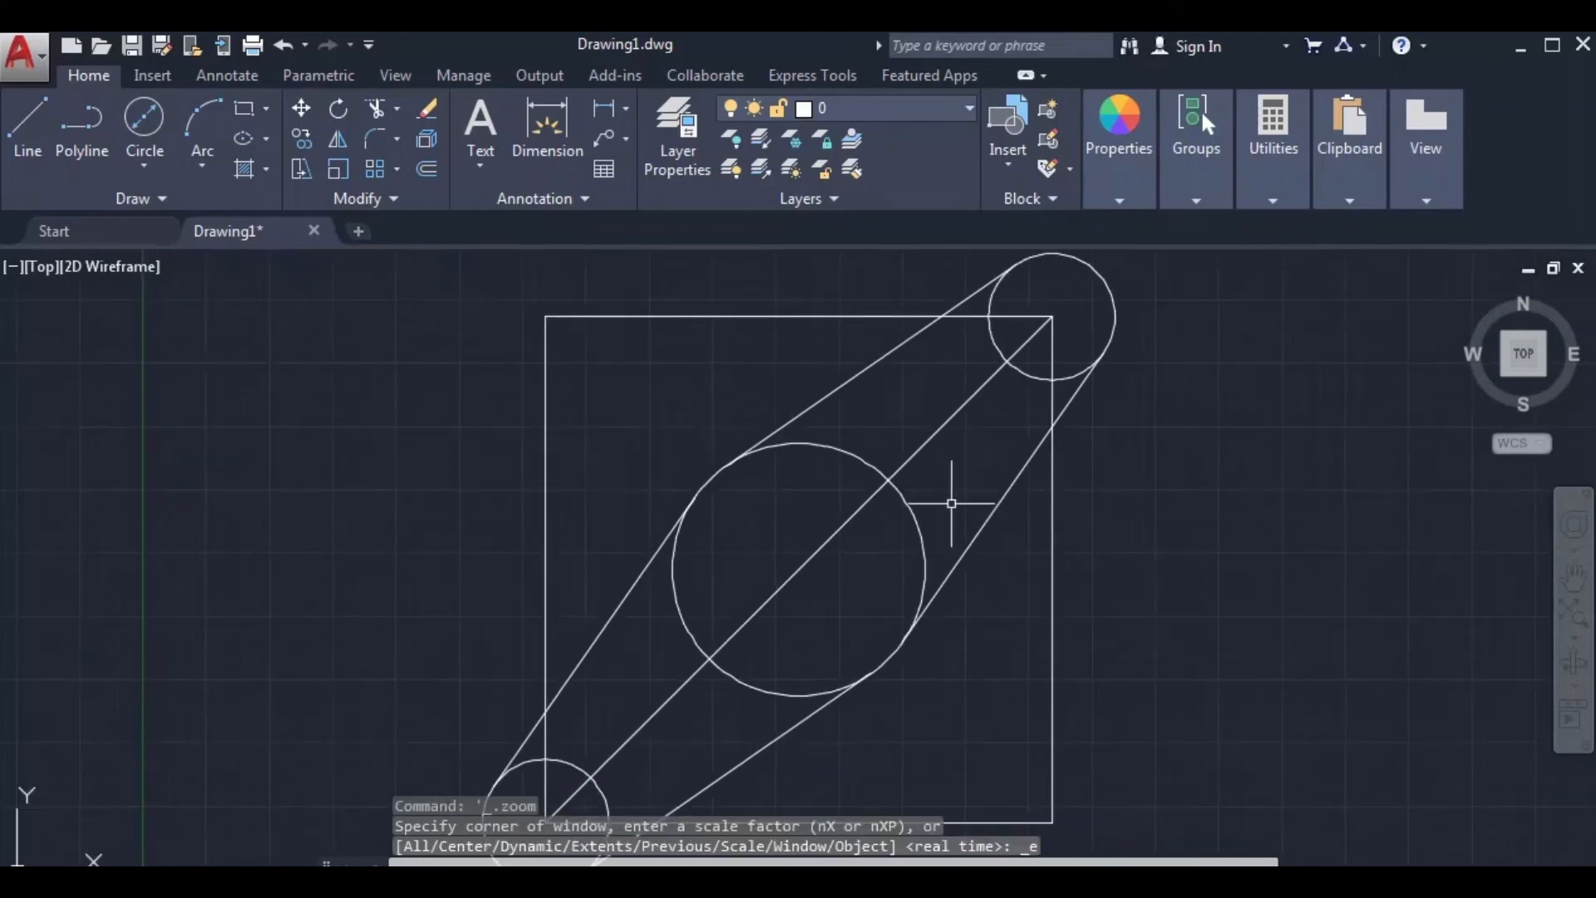
scroll(1139, 501, down, 2)
middle_drag(1140, 499, 1067, 522)
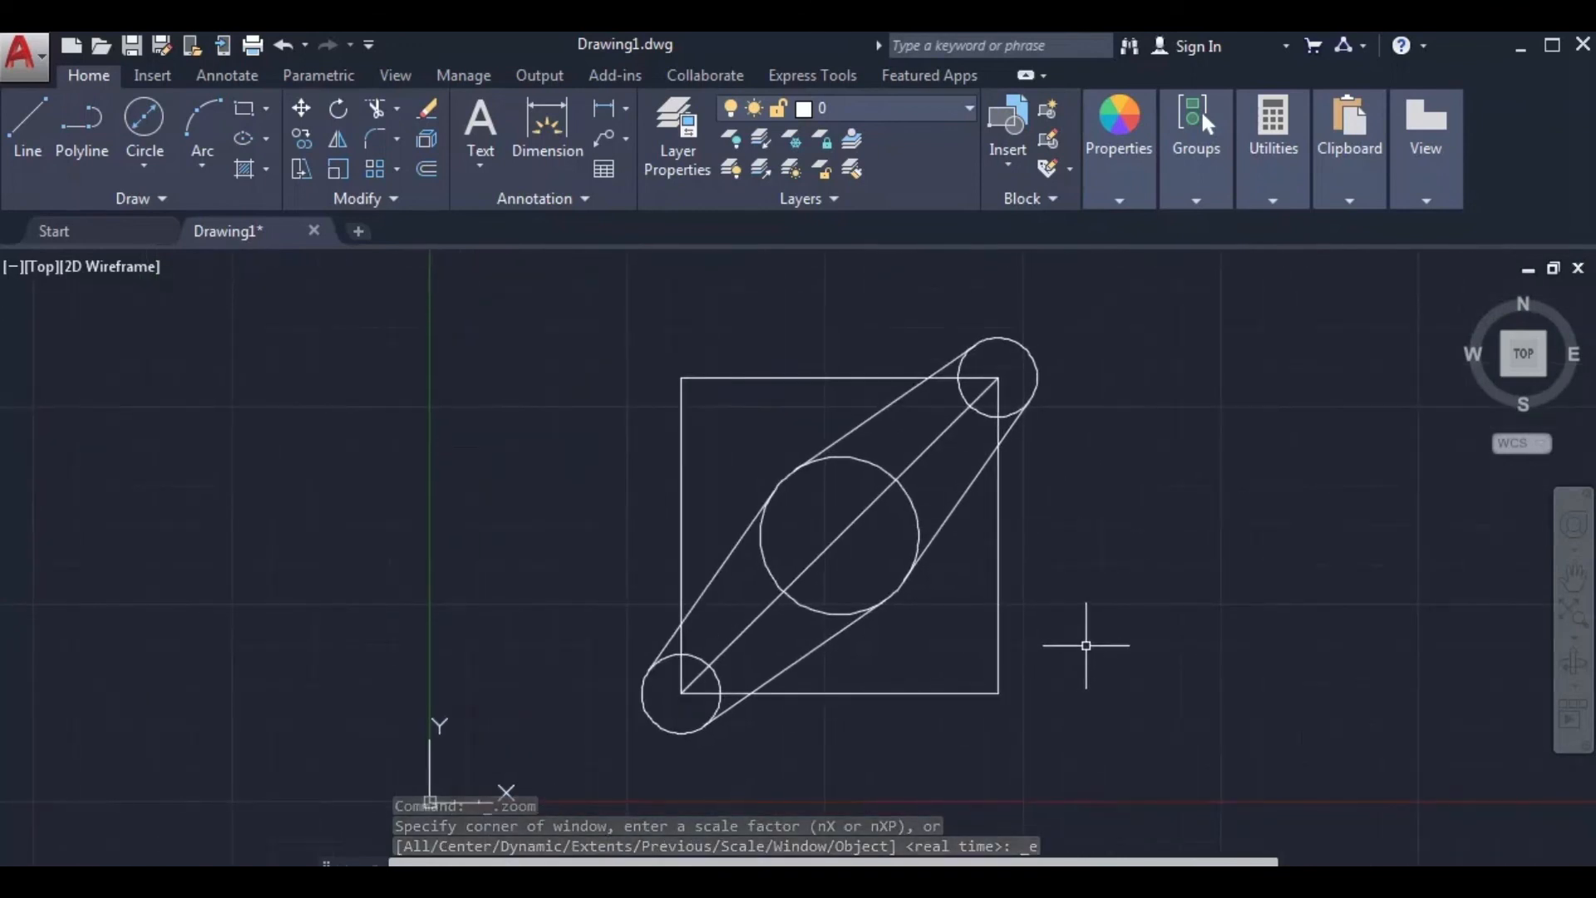
scroll(1056, 531, up, 2)
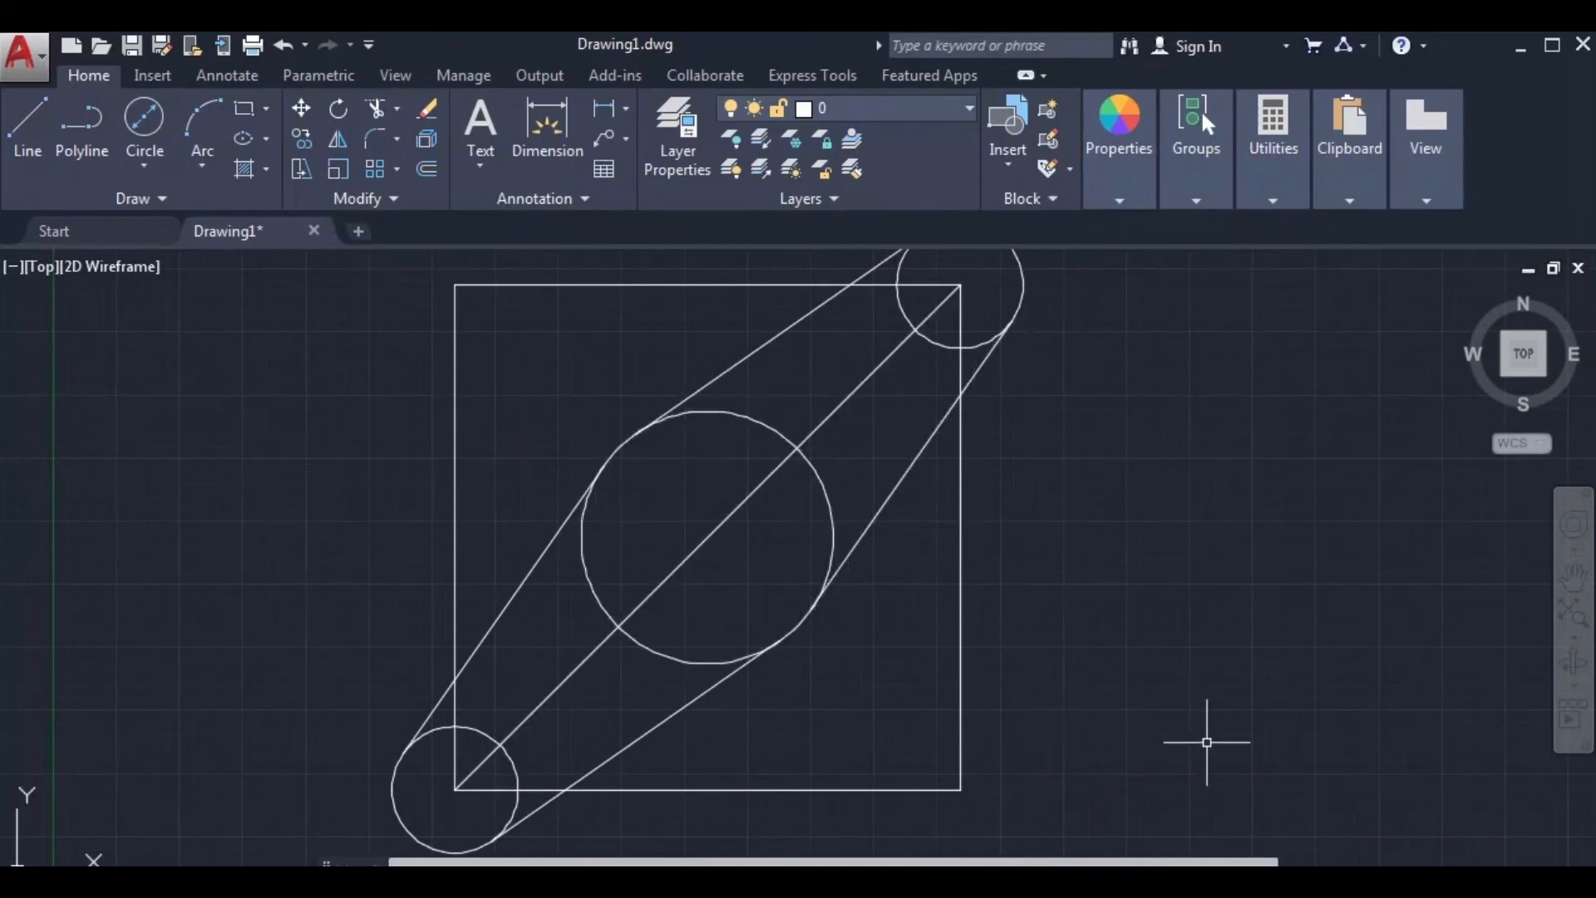
click(1279, 861)
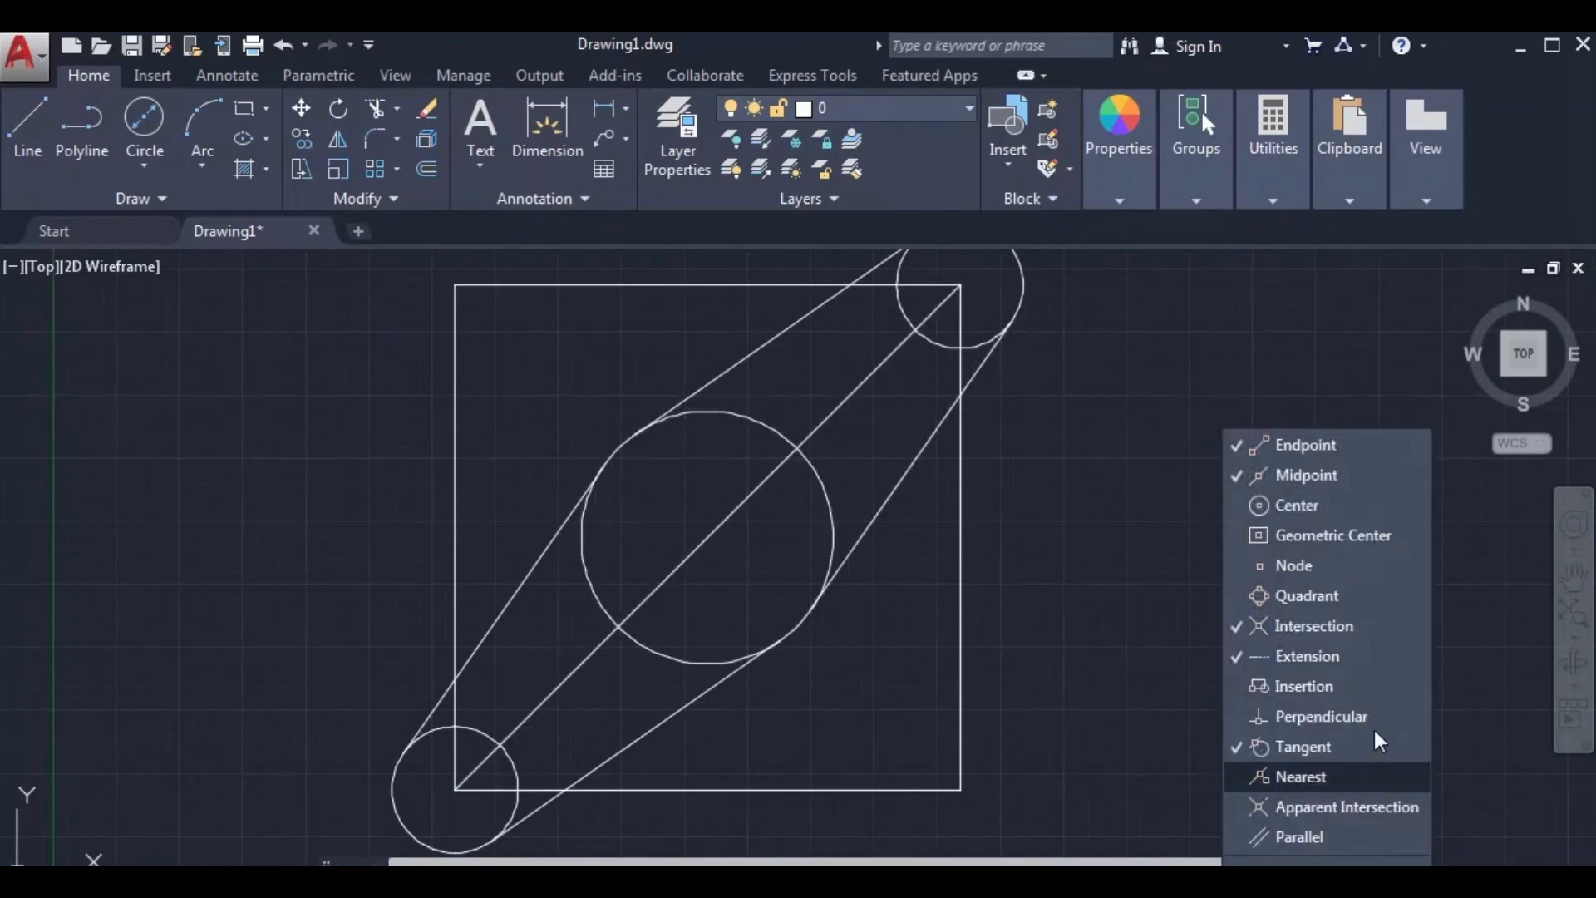
click(1294, 597)
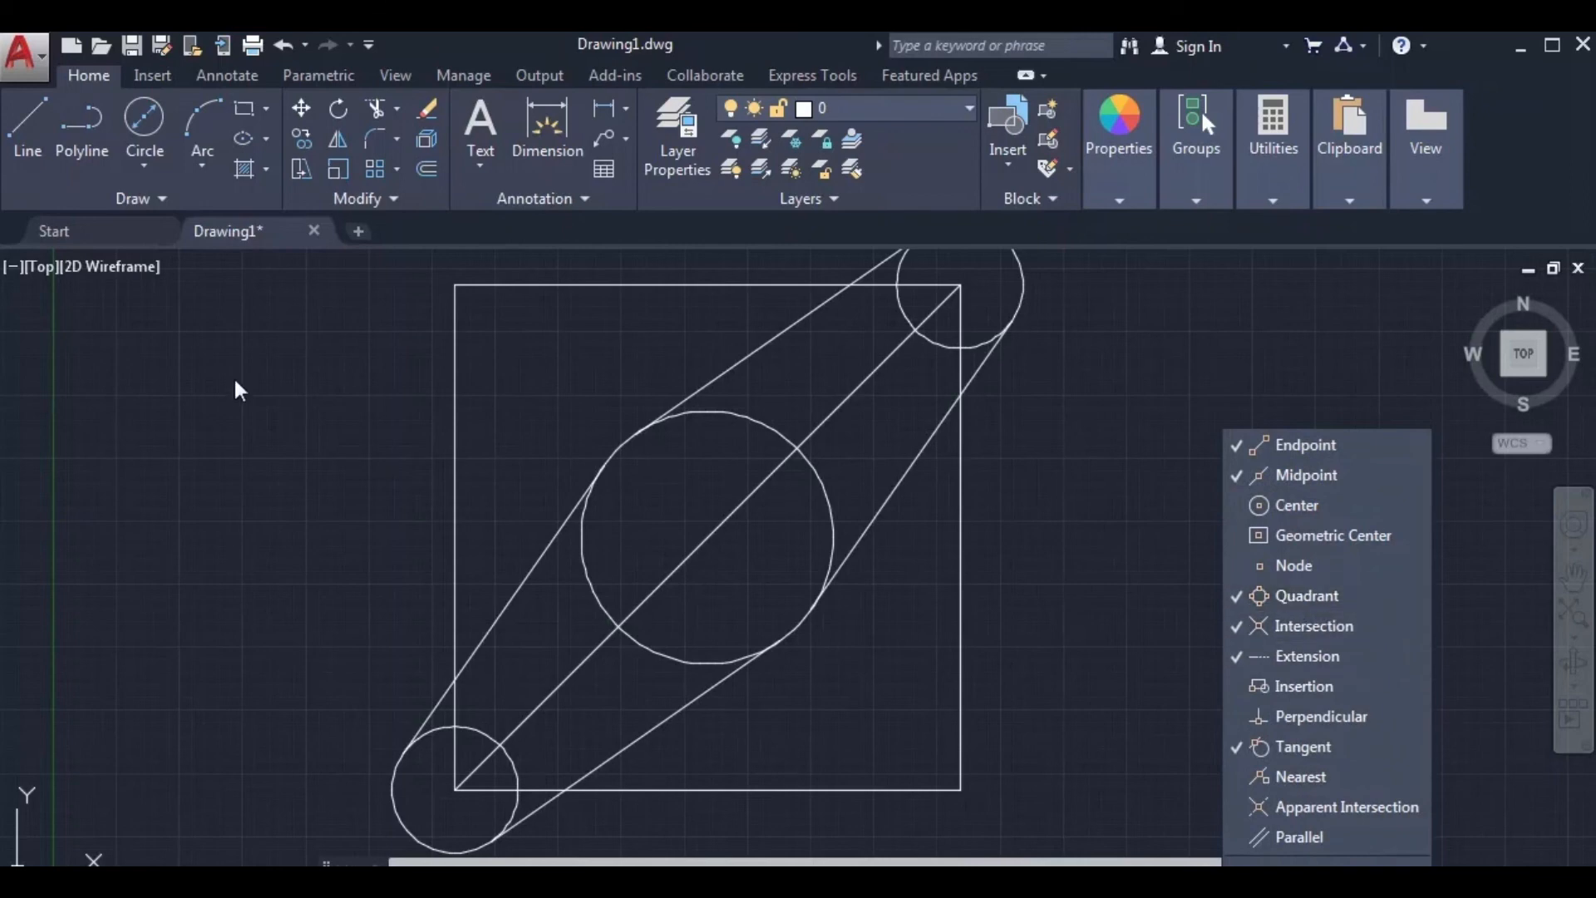
Draw a closed diamond of four lines inside the central circle, connecting its top, left, bottom and right quadrant points.
click(37, 133)
click(24, 138)
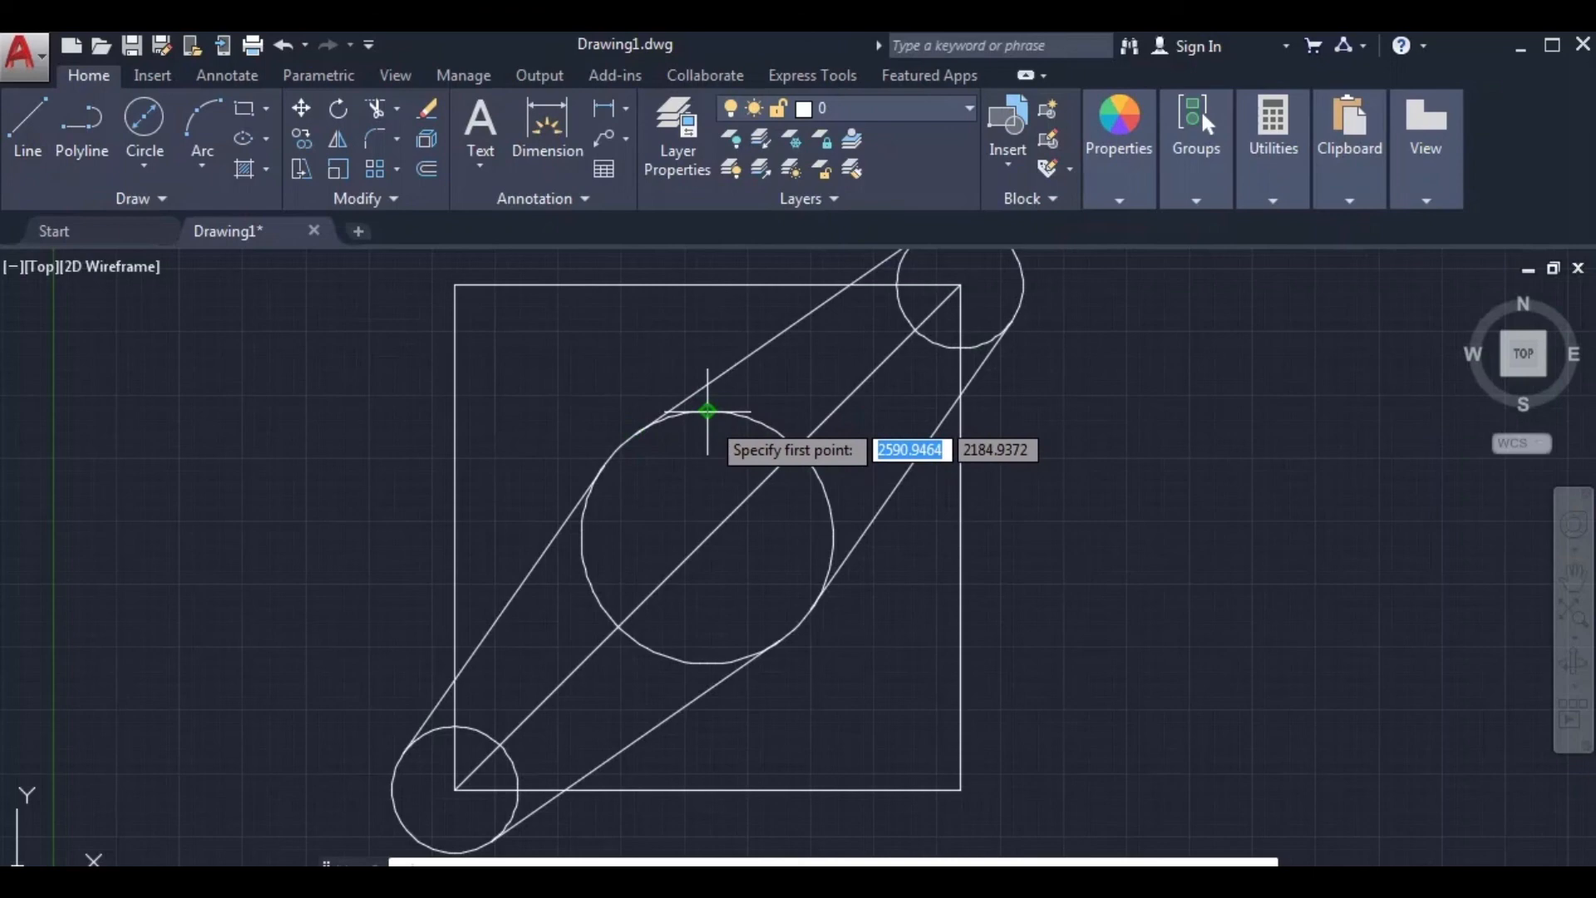
click(707, 410)
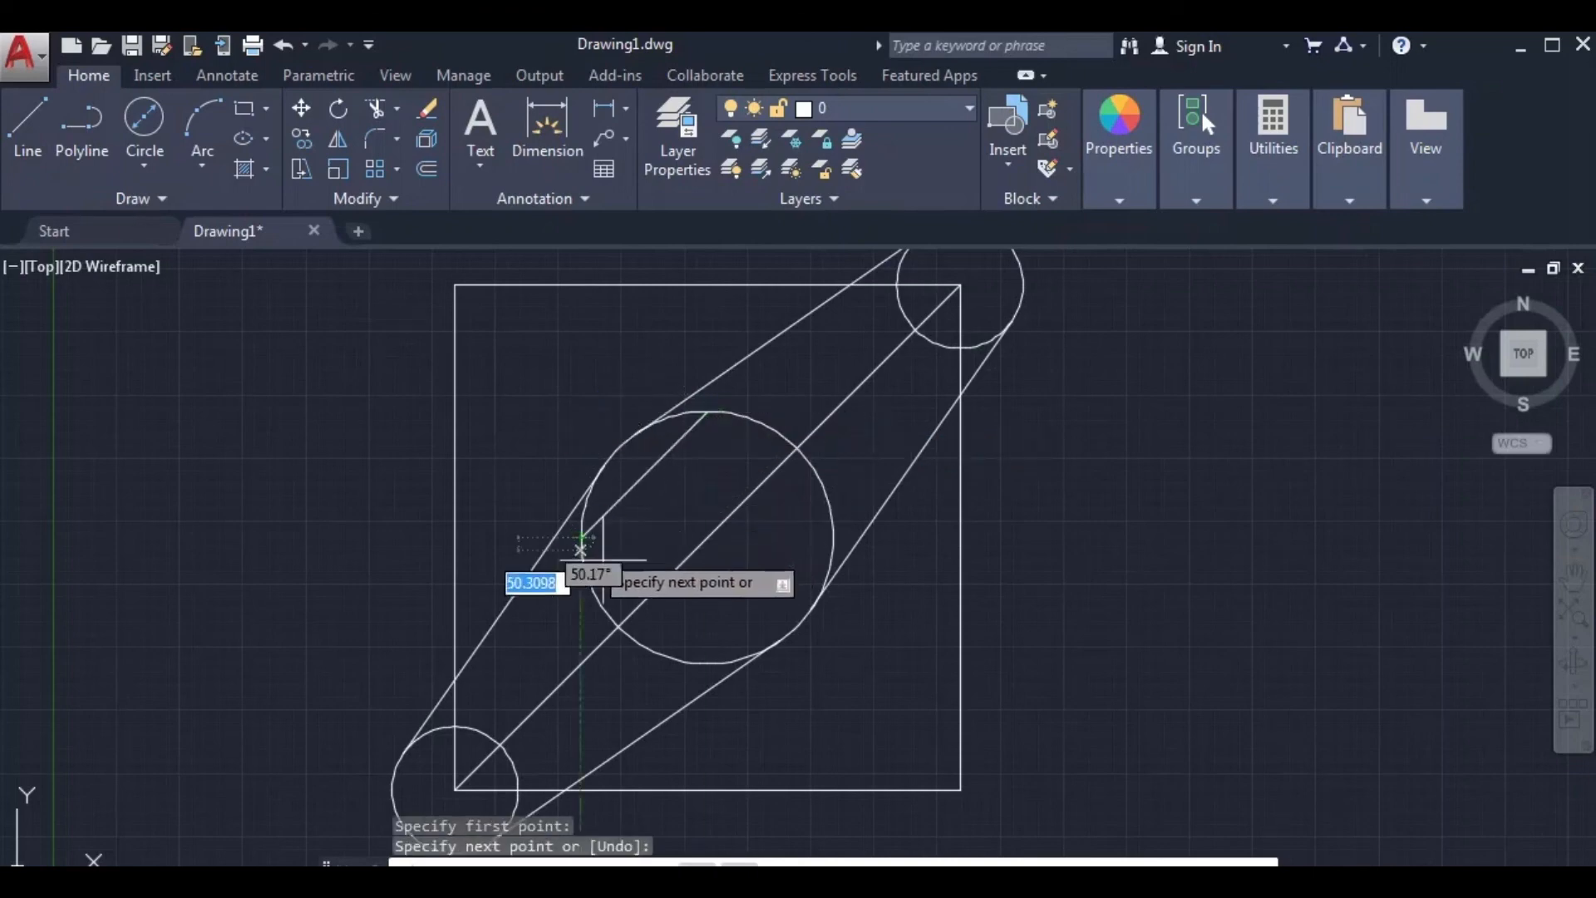
click(582, 537)
click(707, 663)
click(833, 537)
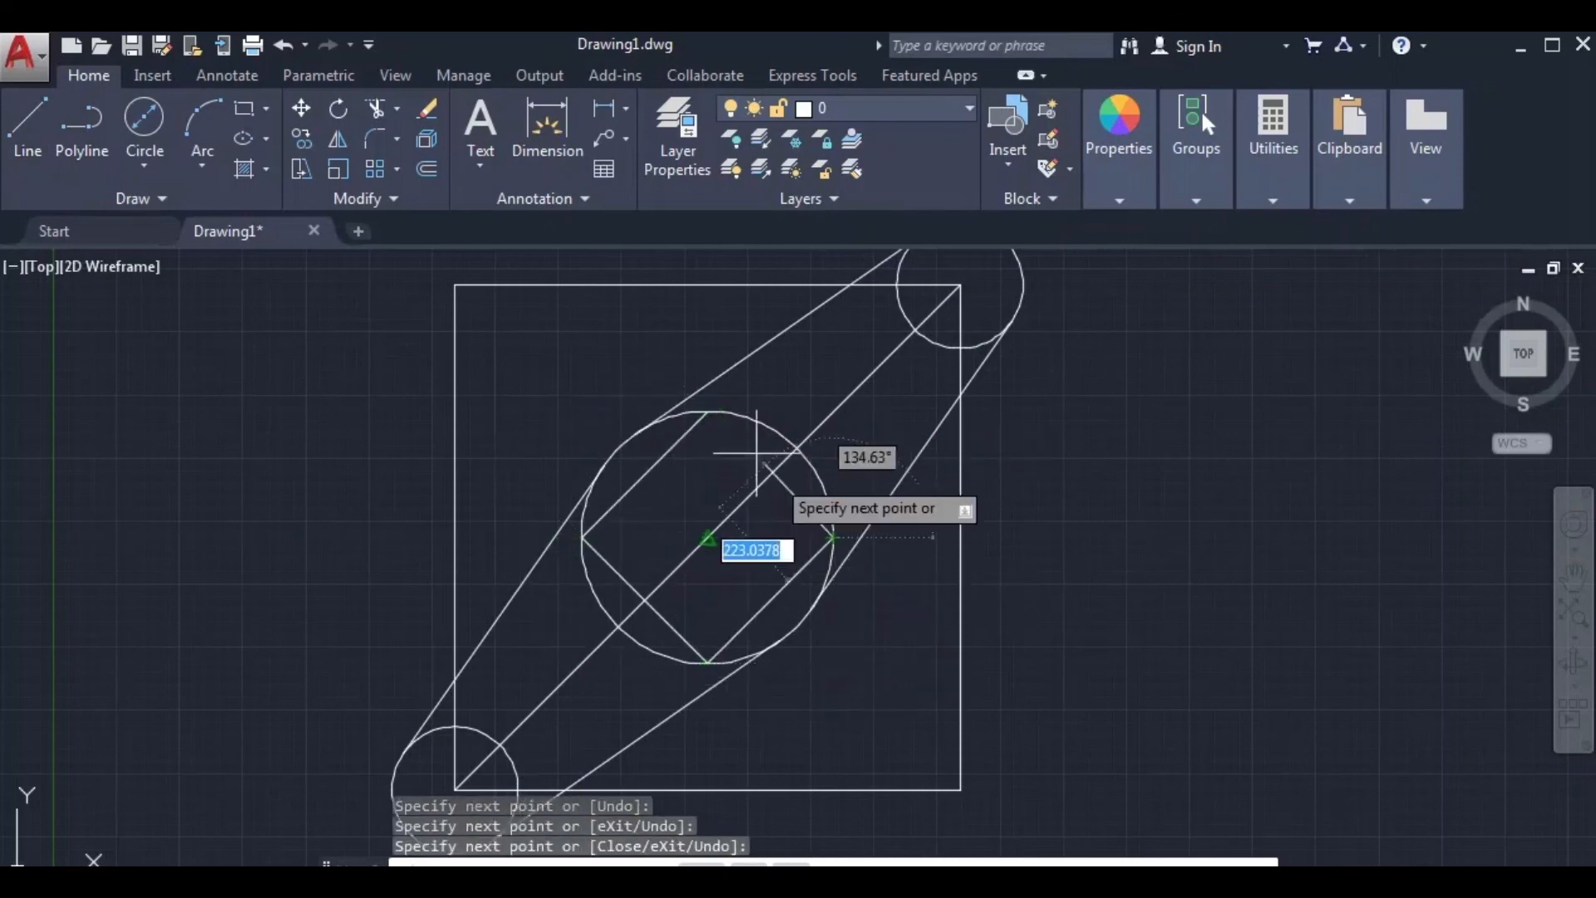
click(707, 411)
key(Return)
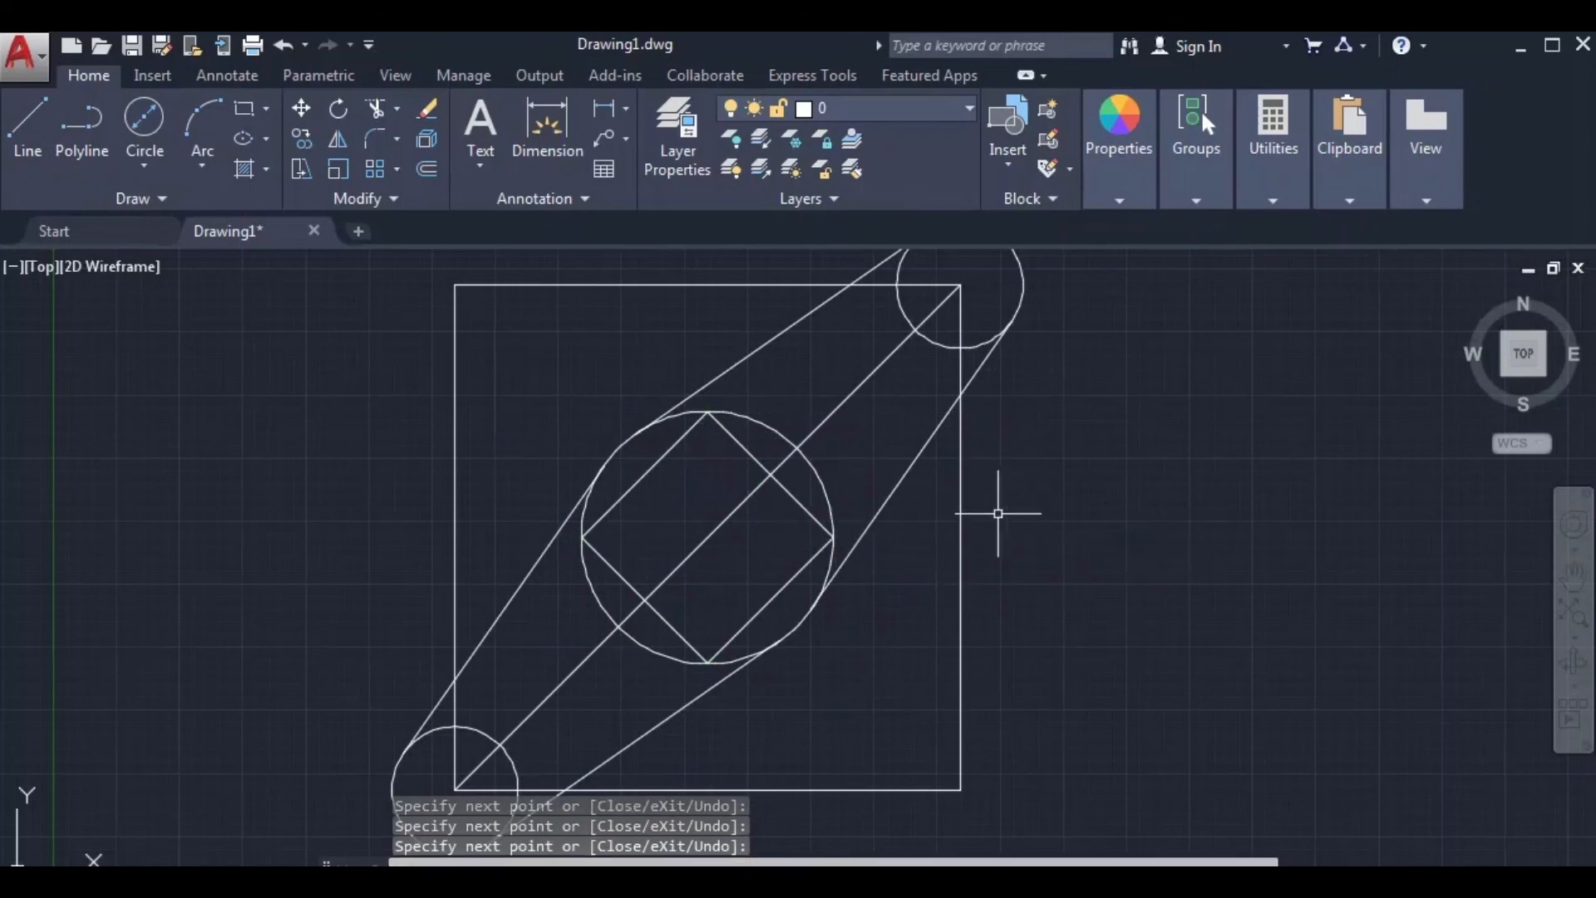
scroll(972, 475, down, 2)
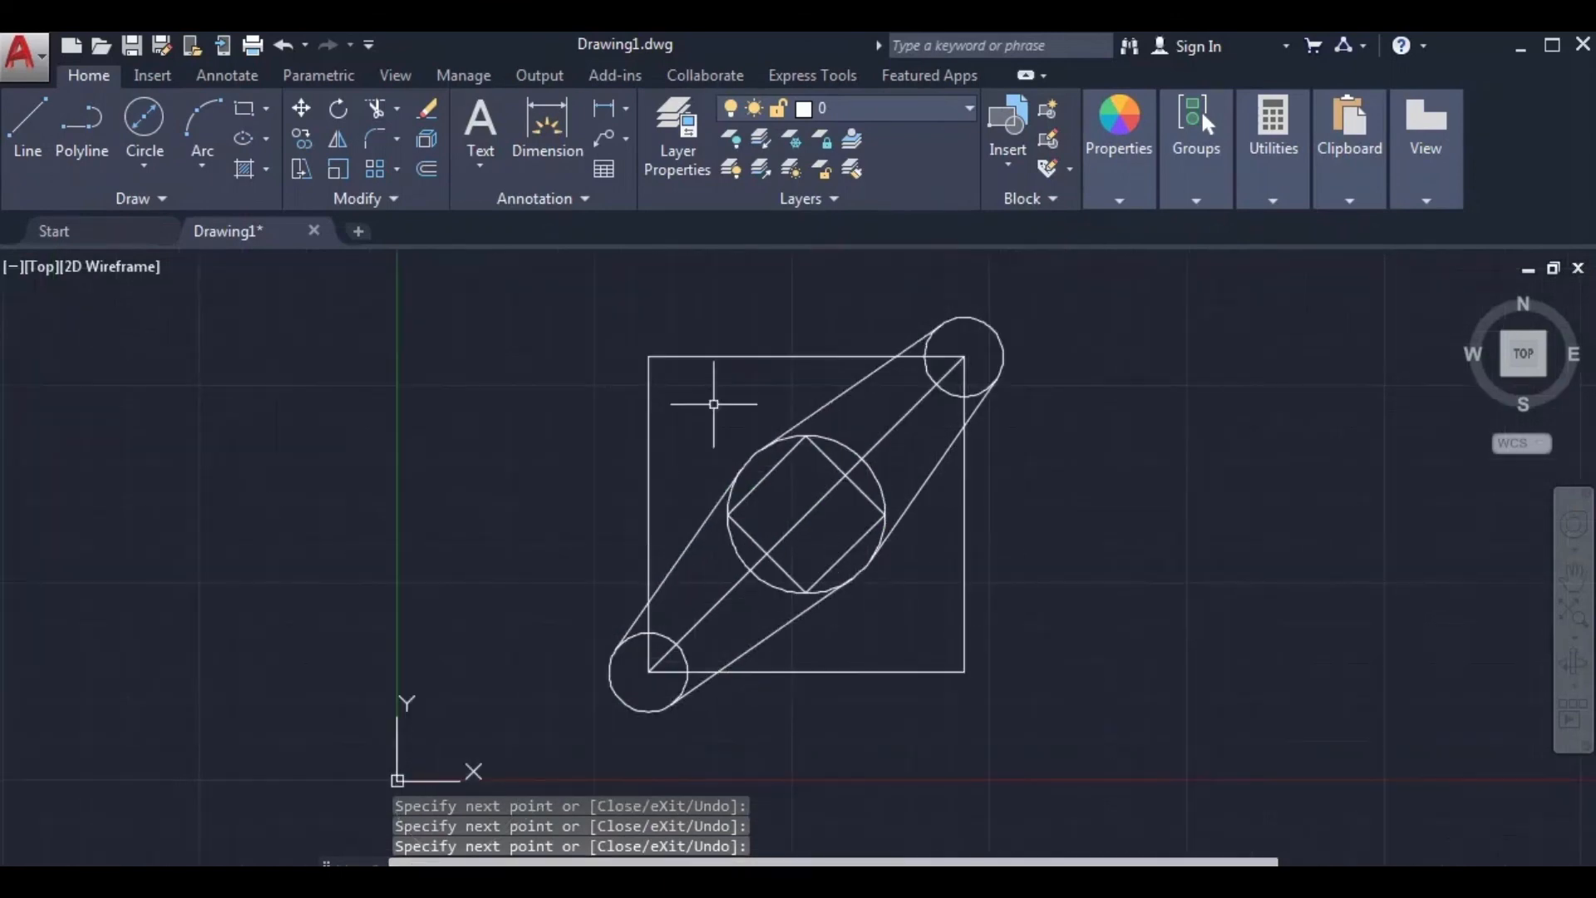